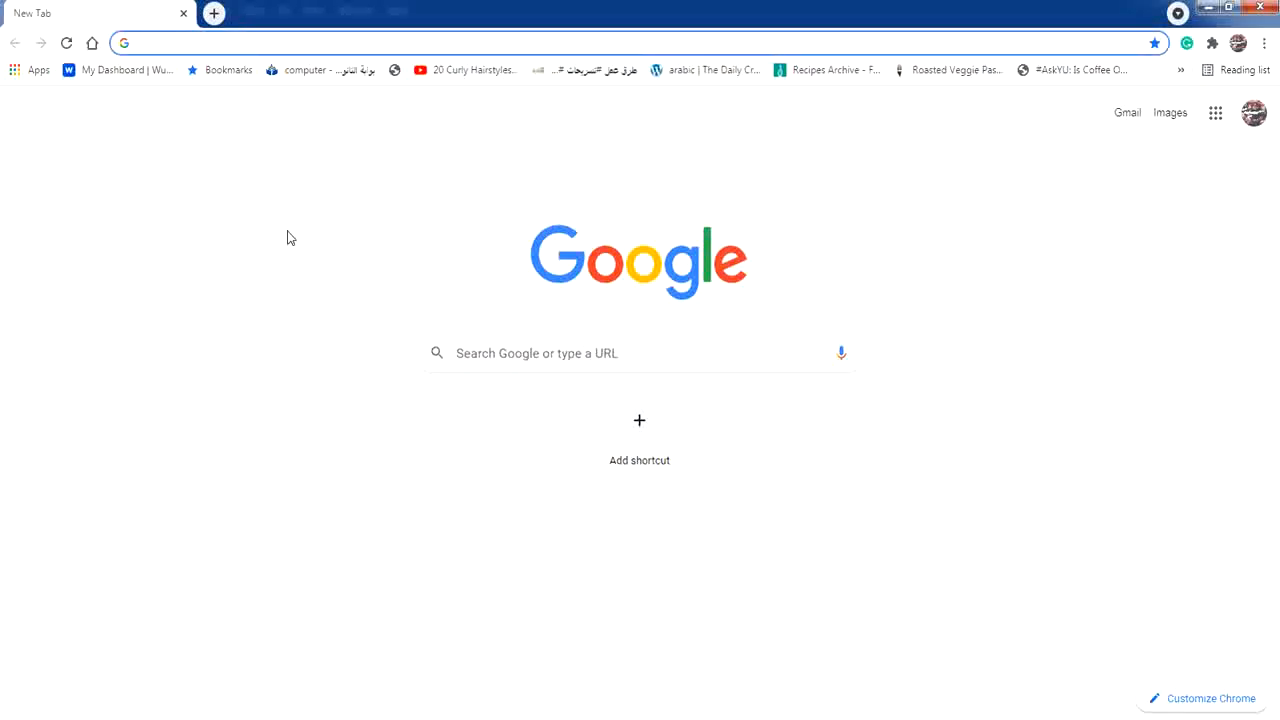
{"action": "type", "text": "ww"}
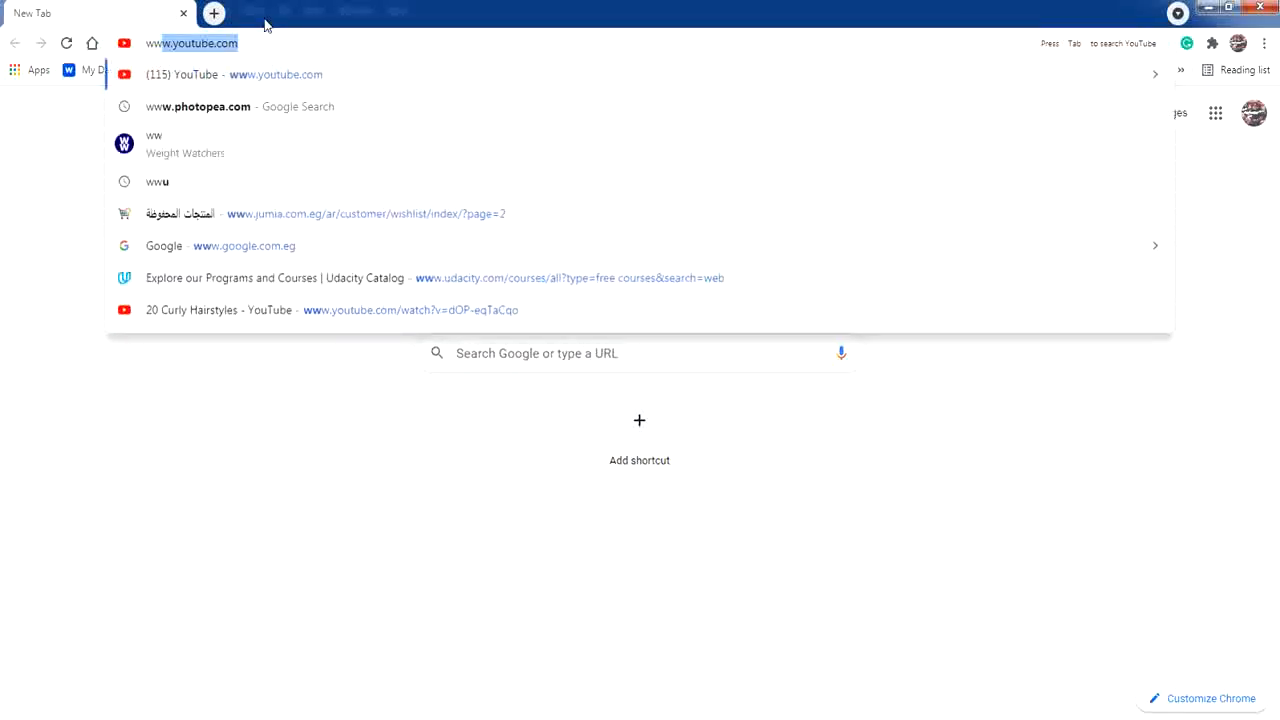
{"action": "type", "text": "w.pinterest"}
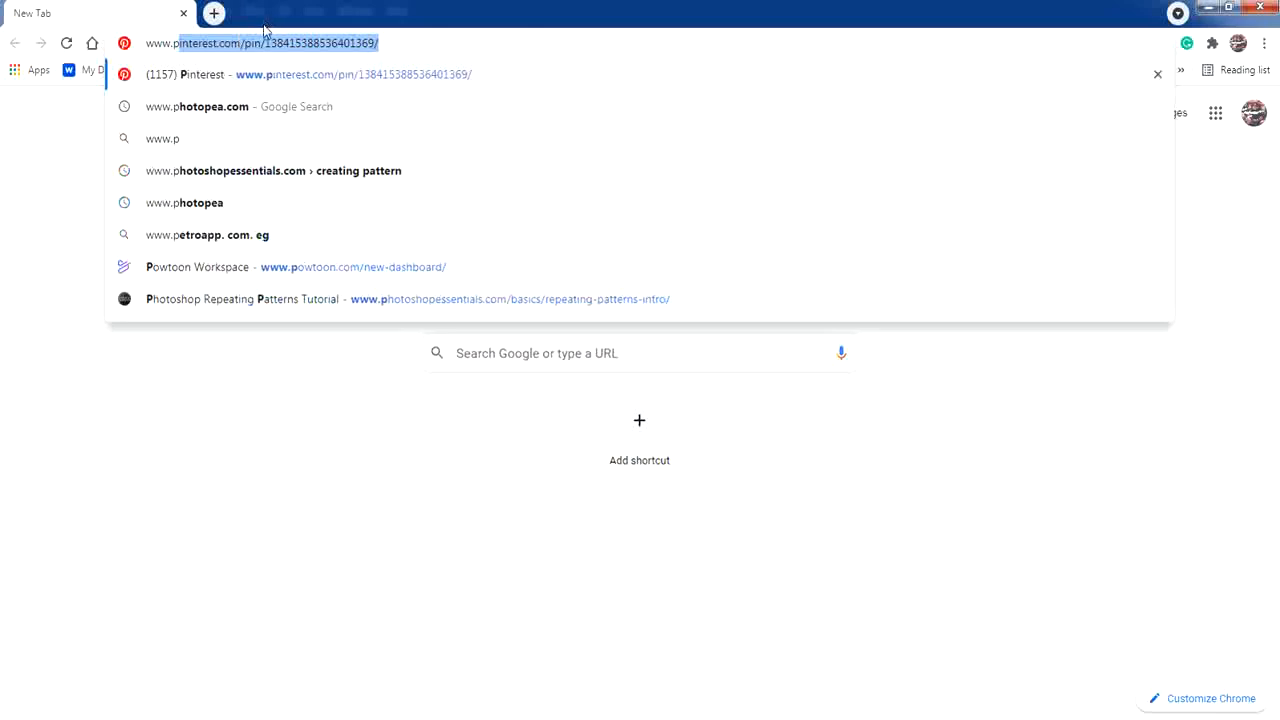
{"action": "left_click", "coordinate": [240, 106]}
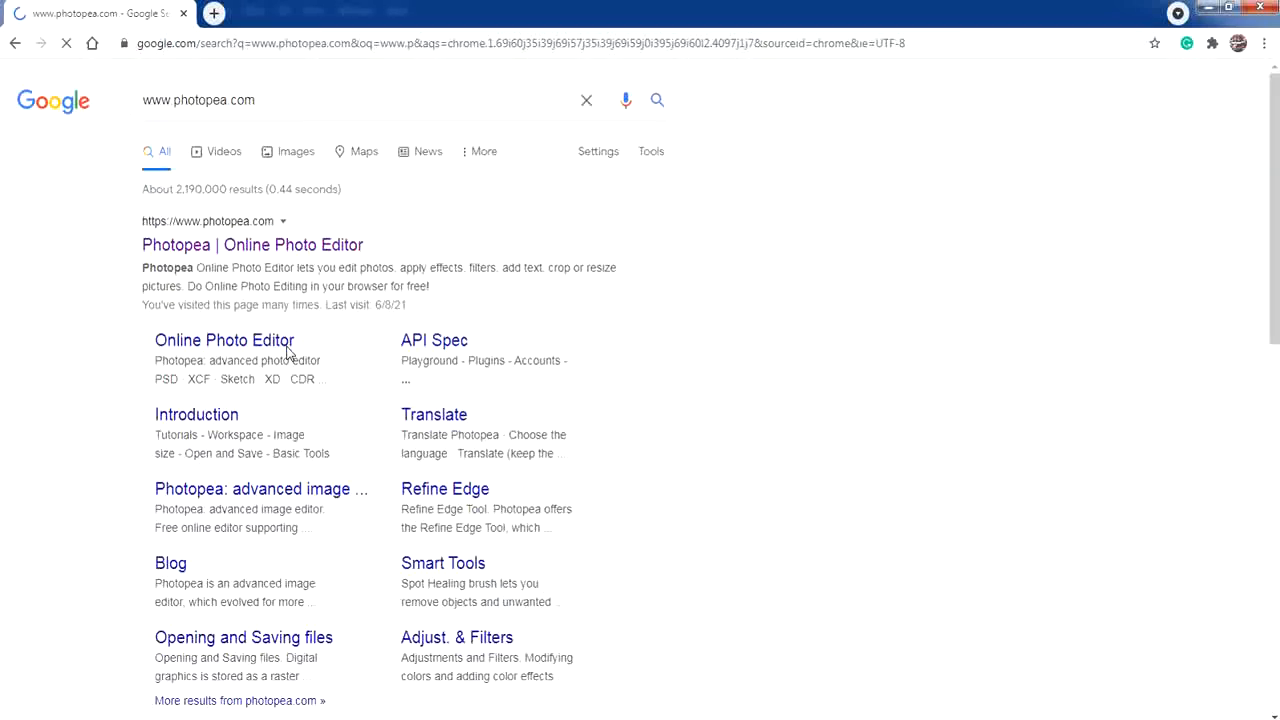
{"action": "left_click", "coordinate": [236, 246]}
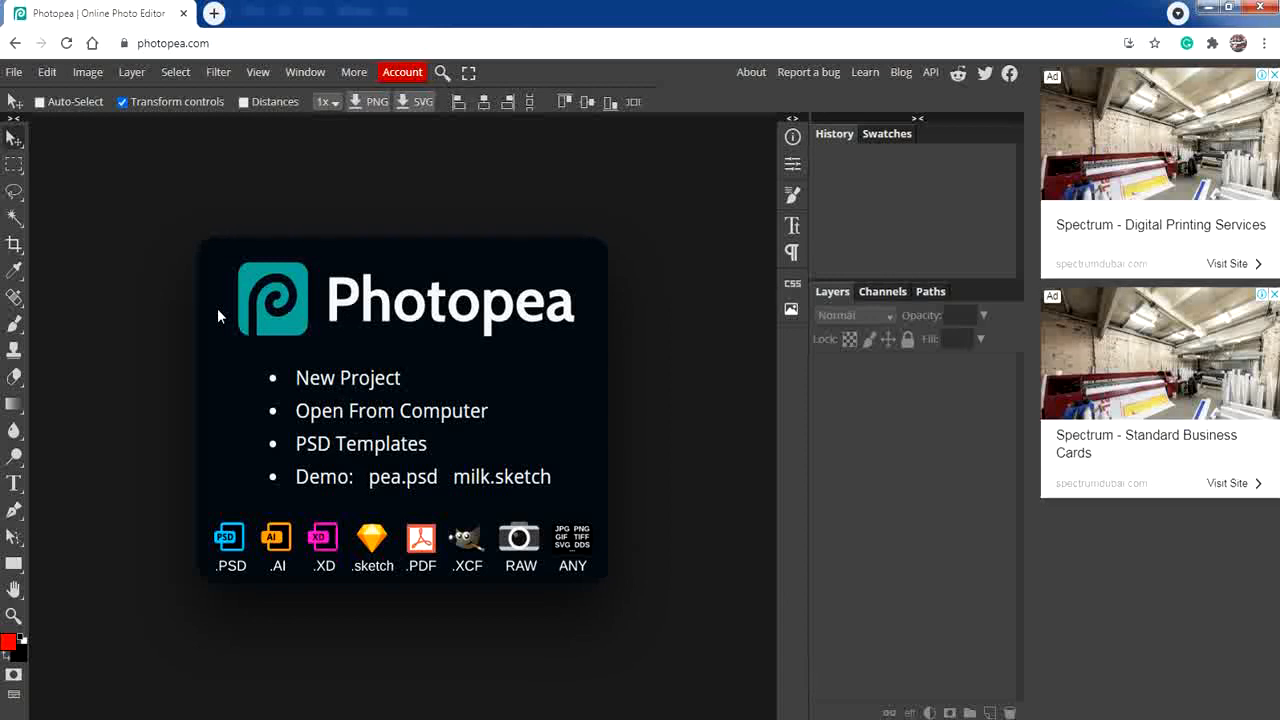
Step: Create a new project 100 px wide and 100 px high with a transparent background
{"action": "left_click", "coordinate": [13, 74]}
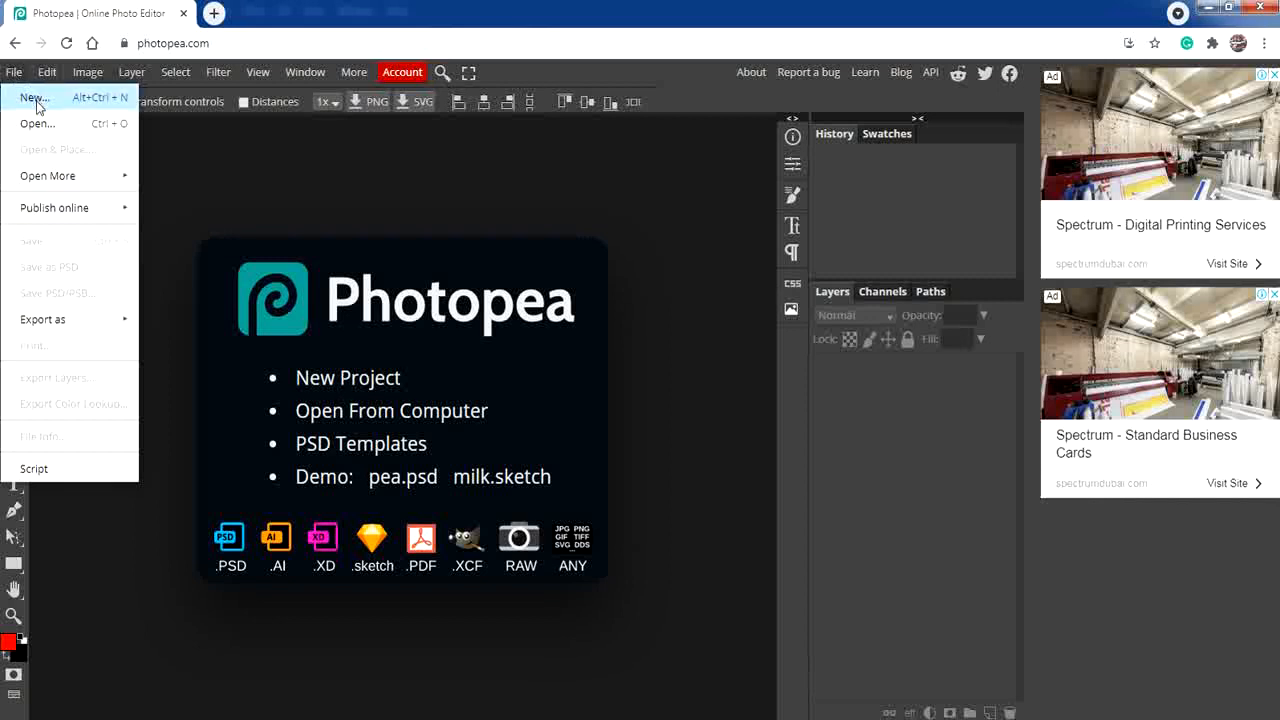
{"action": "left_click", "coordinate": [34, 98]}
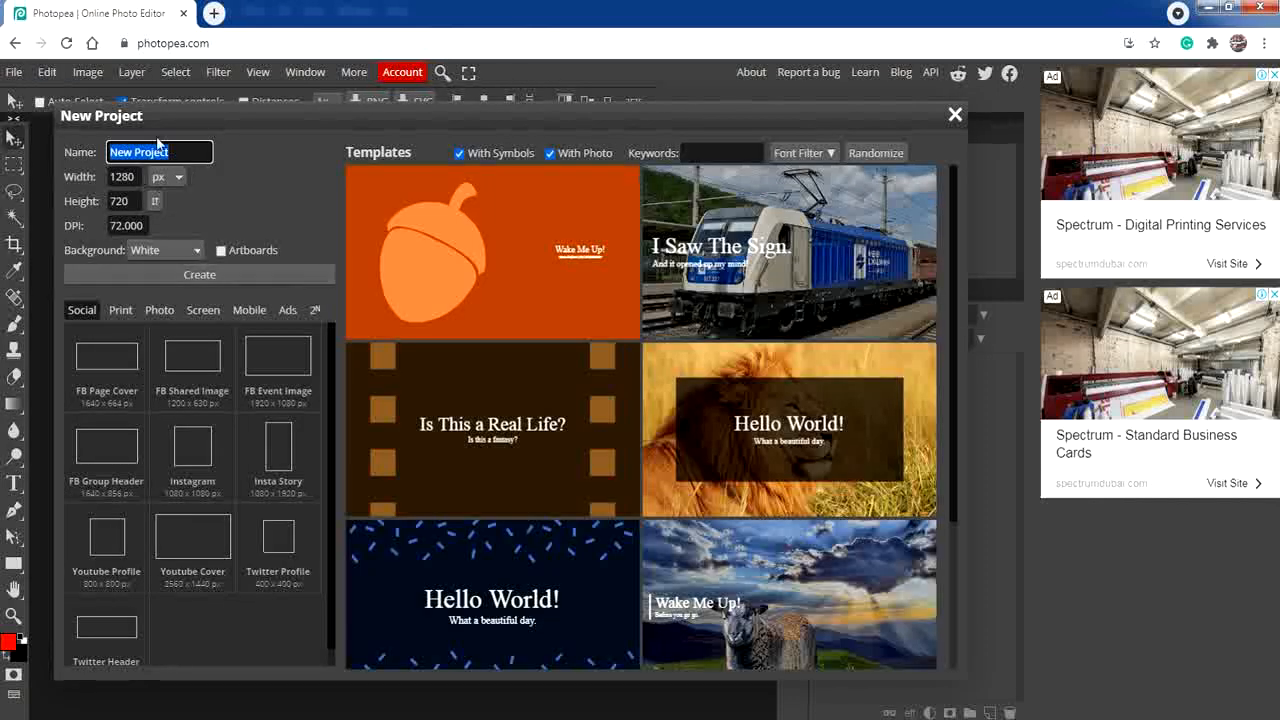
{"action": "left_click", "coordinate": [130, 177]}
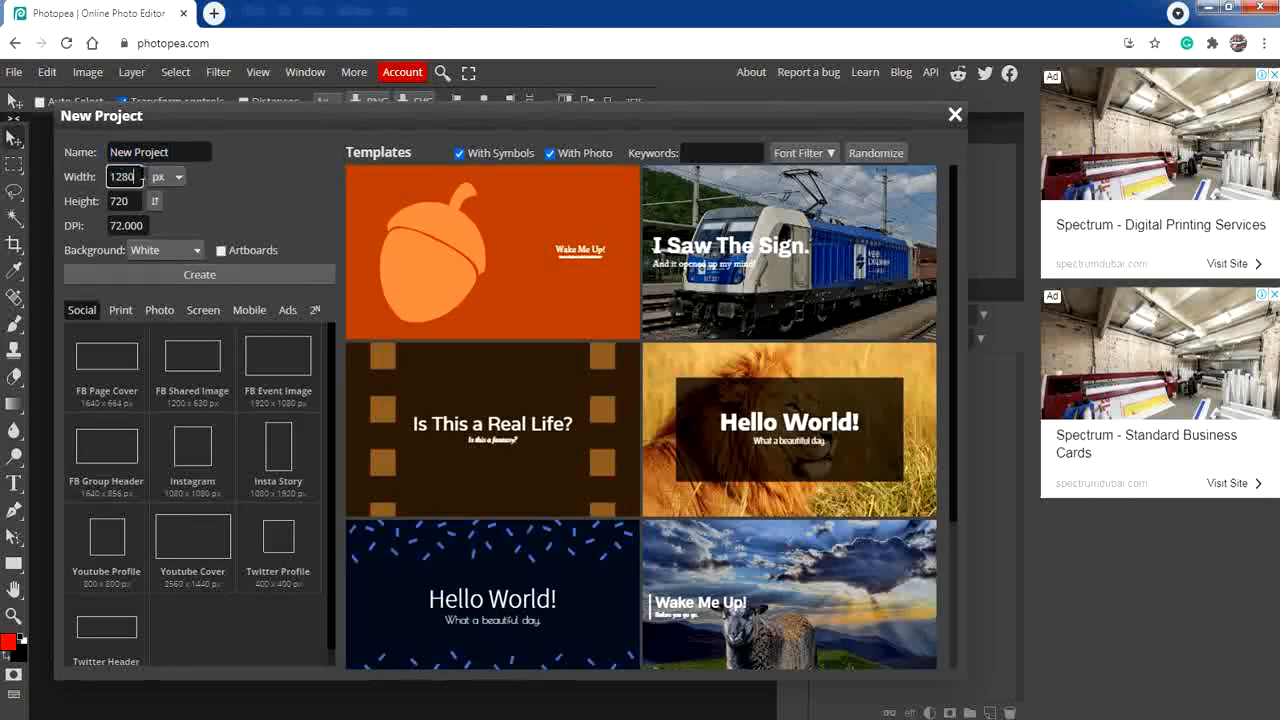
{"action": "type", "text": "100"}
{"action": "key", "text": "Tab"}
{"action": "type", "text": "100"}
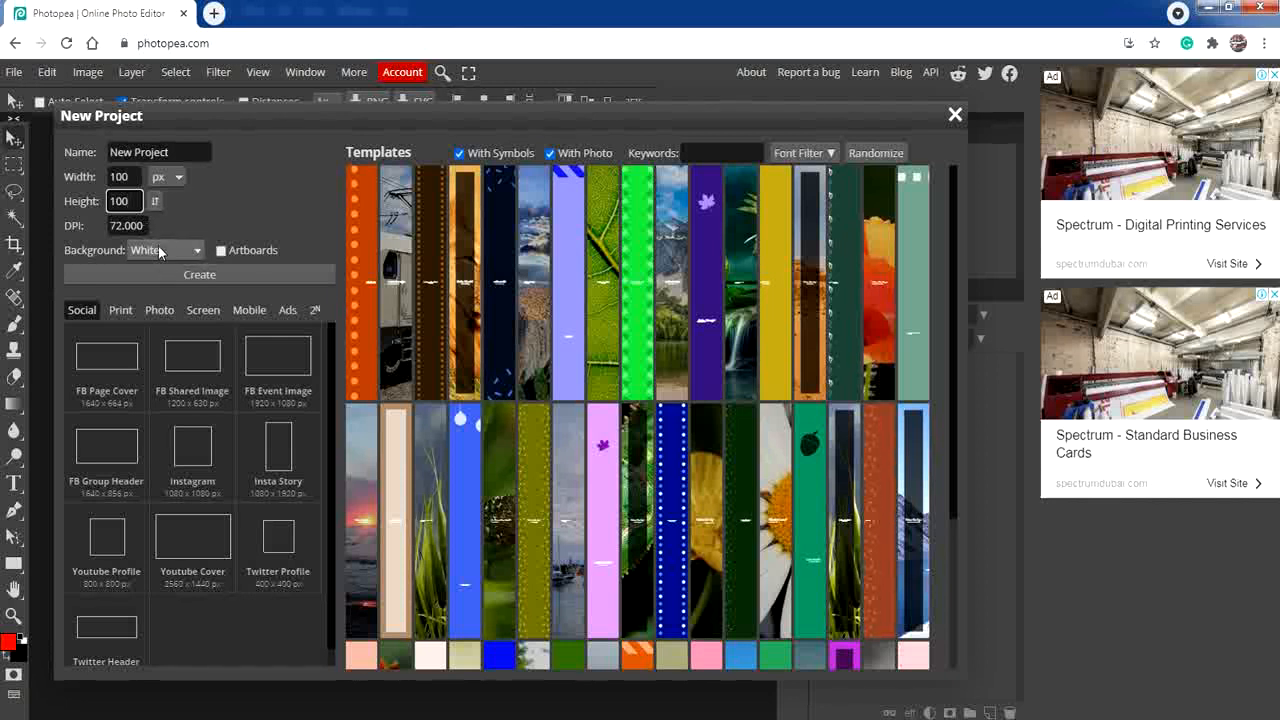
{"action": "left_click", "coordinate": [165, 250]}
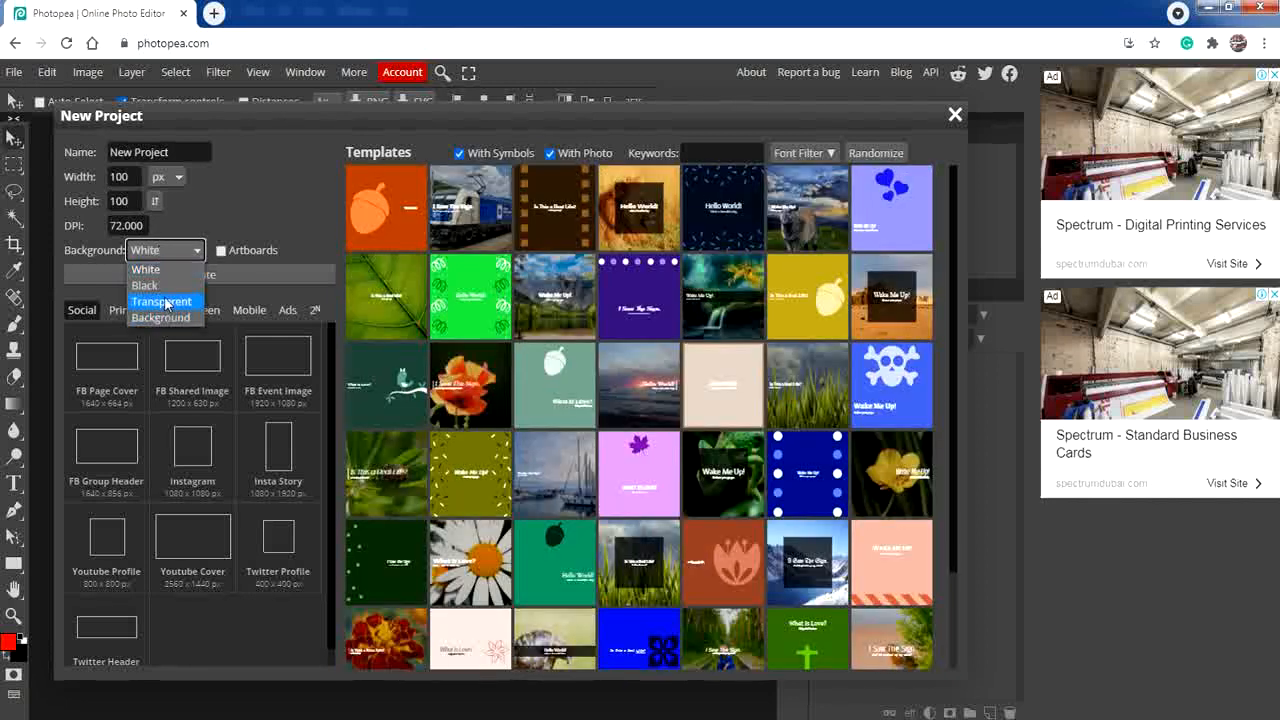
{"action": "left_click", "coordinate": [160, 301]}
{"action": "left_click", "coordinate": [181, 276]}
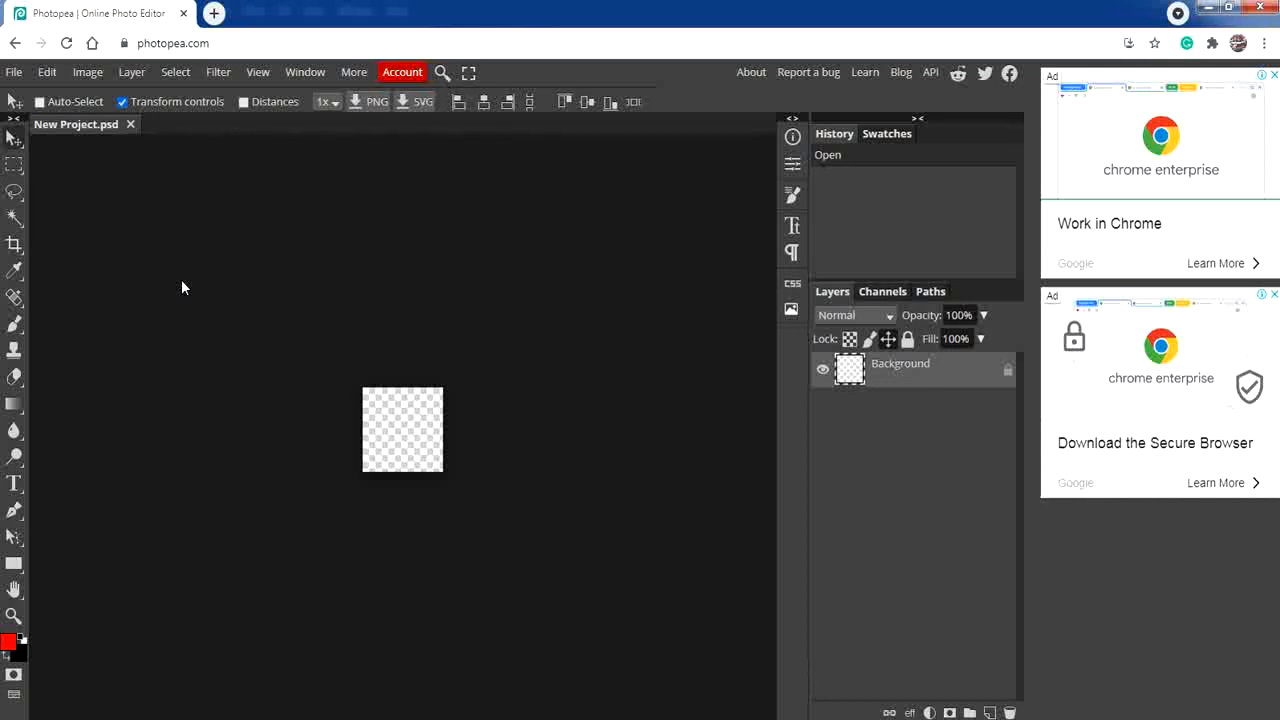
Step: Add guides crossing at the canvas centre, with the horizontal and vertical positions both at 50
{"action": "key", "text": "ctrl+plus"}
{"action": "key", "text": "ctrl+plus"}
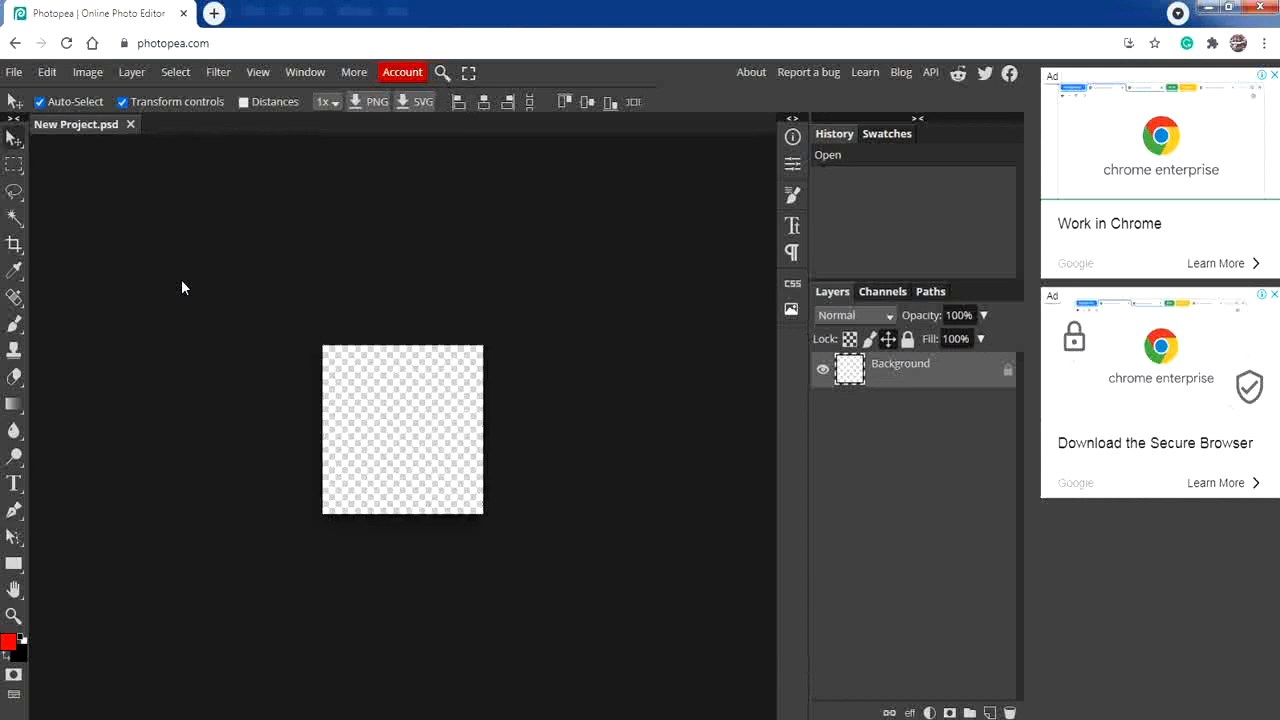
{"action": "key", "text": "ctrl+plus"}
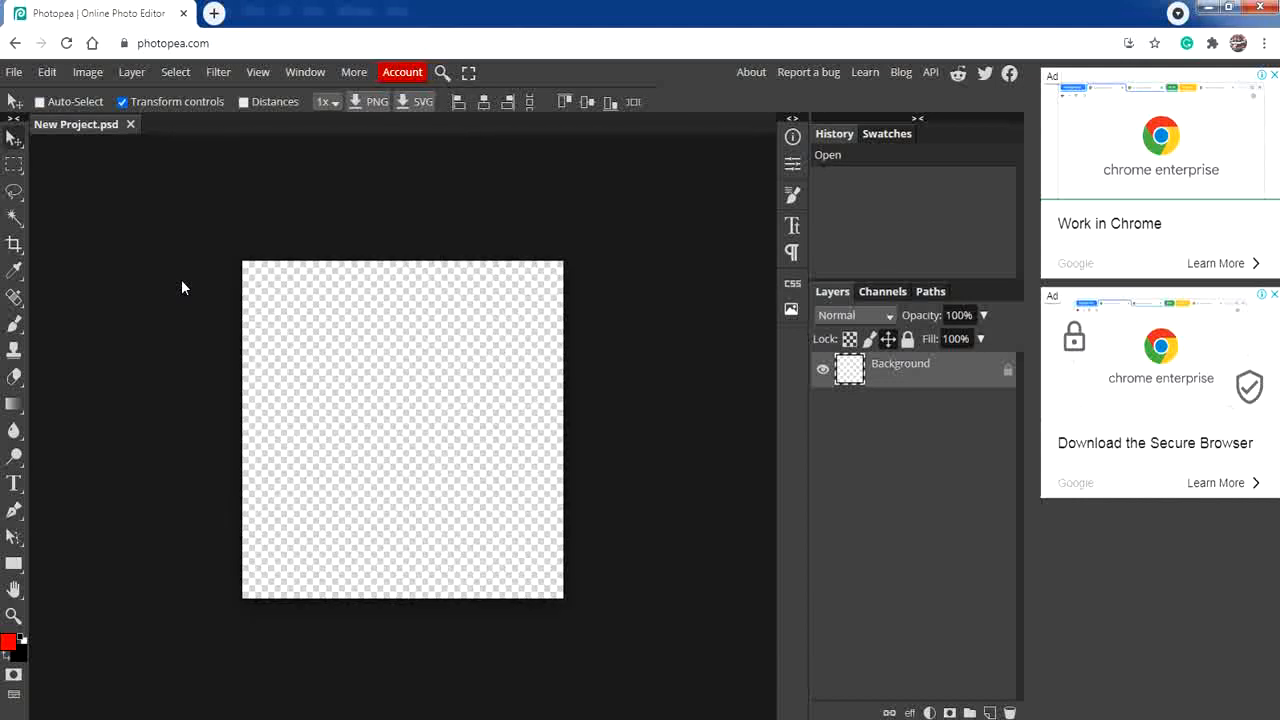
{"action": "left_click", "coordinate": [257, 74]}
{"action": "left_click", "coordinate": [288, 445]}
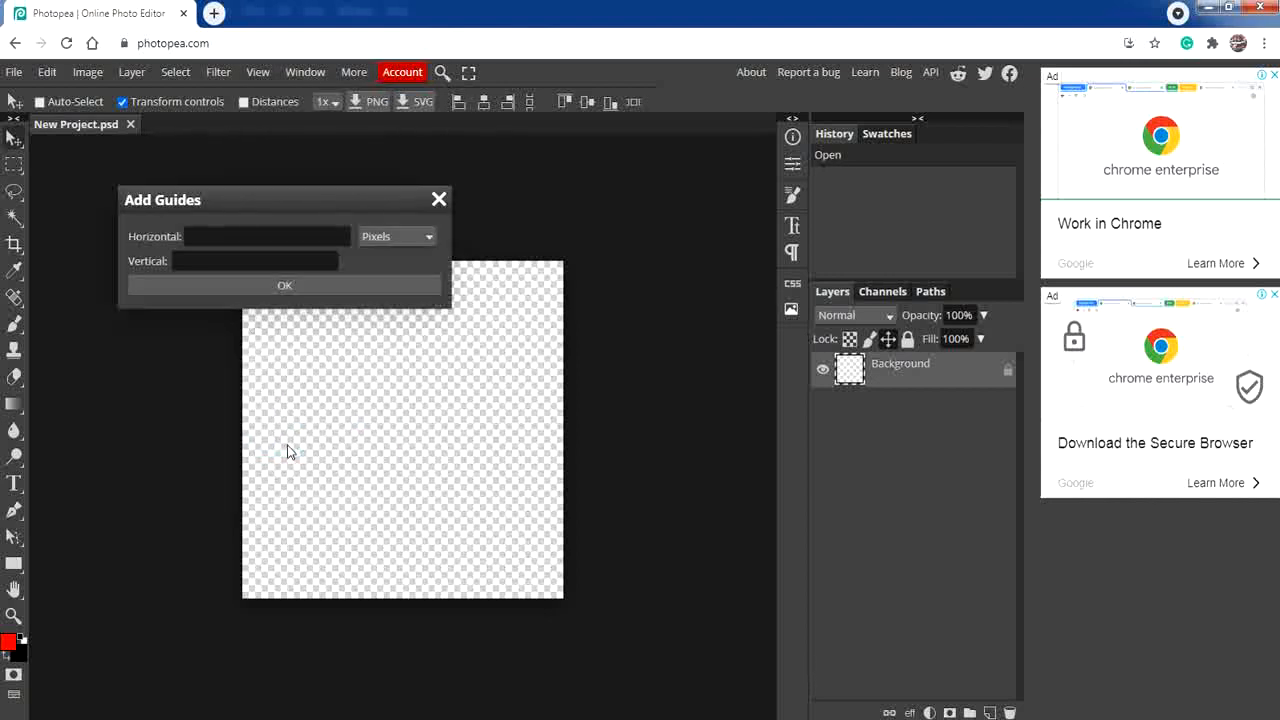
{"action": "left_click", "coordinate": [244, 238]}
{"action": "type", "text": "50"}
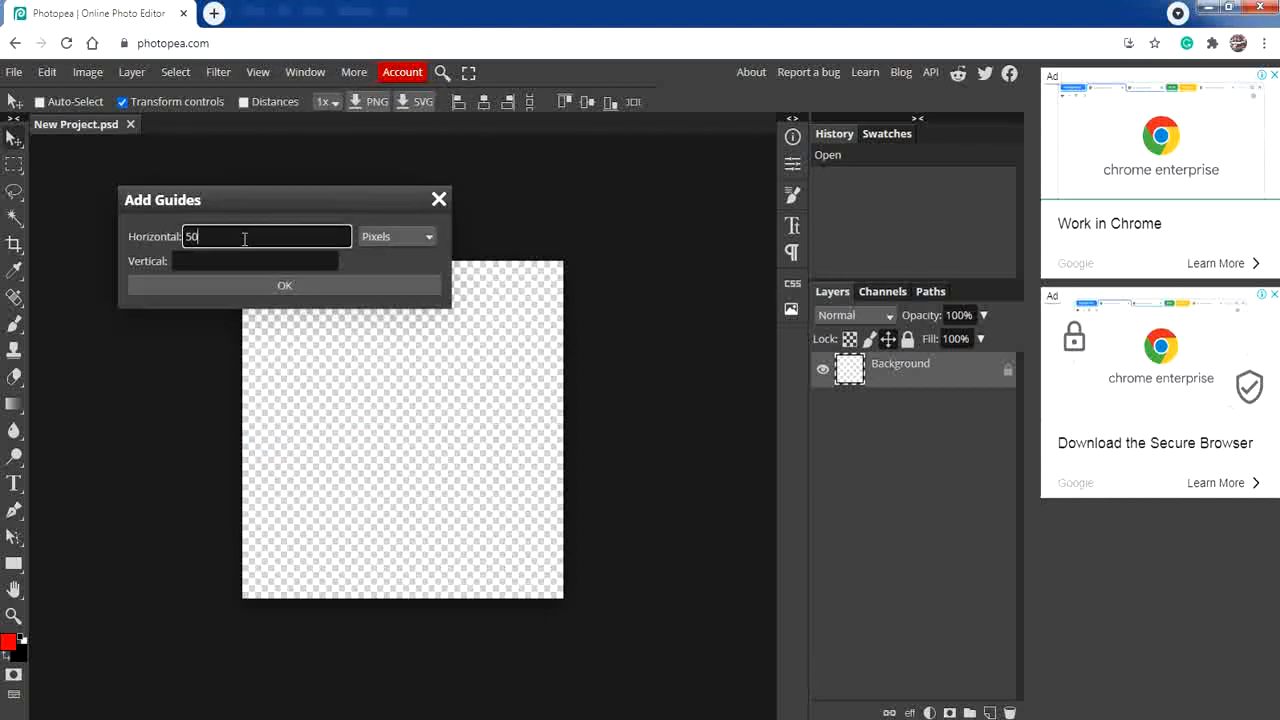
{"action": "left_click", "coordinate": [245, 259]}
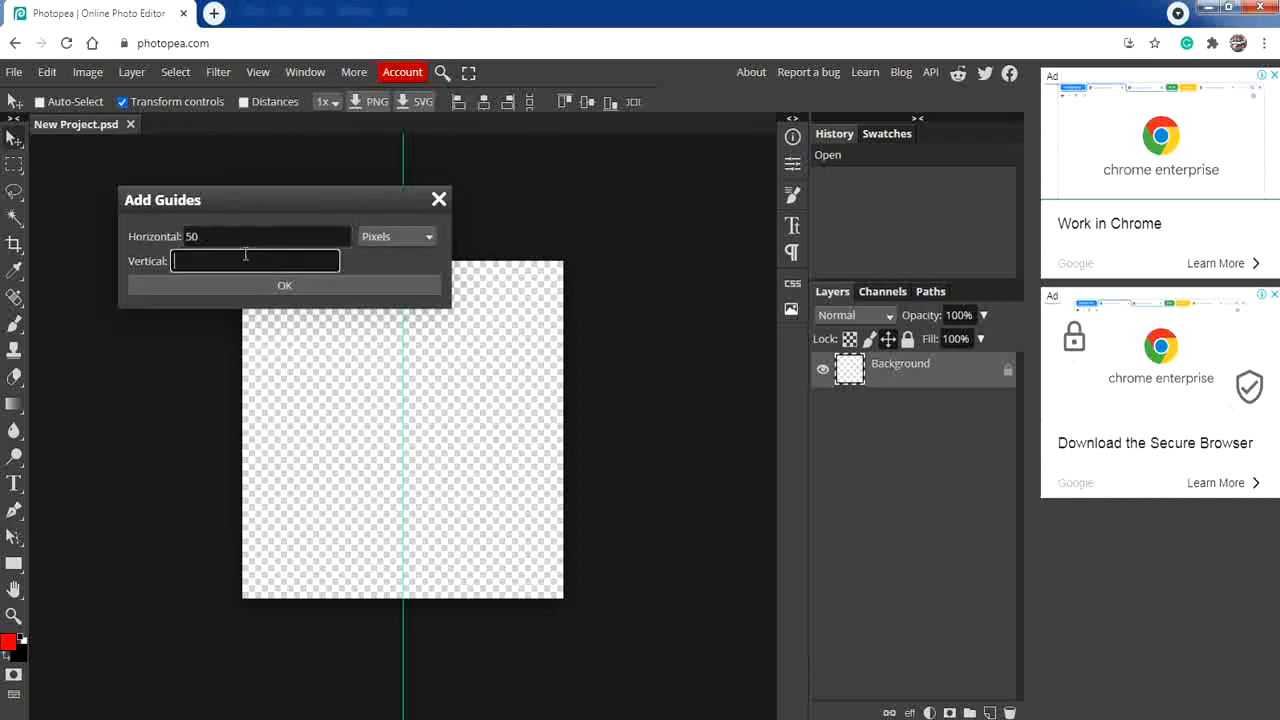
{"action": "type", "text": "50%"}
{"action": "left_click", "coordinate": [234, 290]}
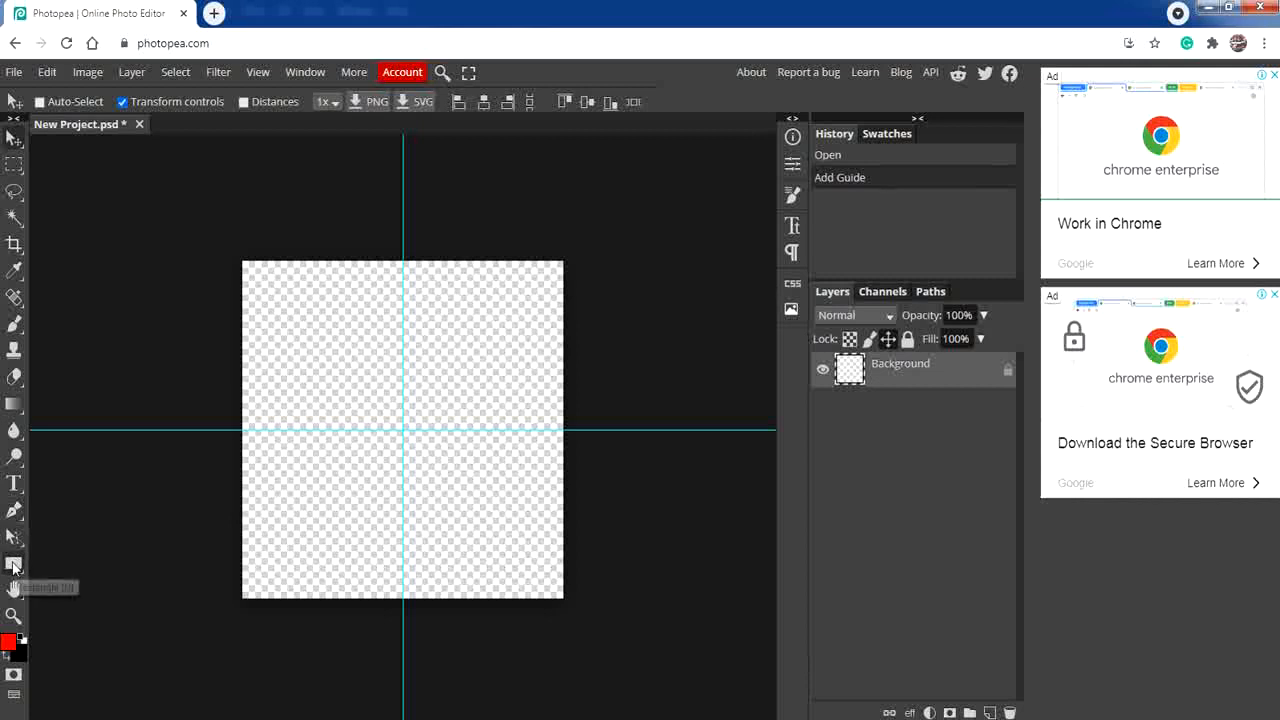
Step: Draw a red asterisk custom shape in Pixels mode, extending from the guide intersection into the upper-left quarter of the canvas
{"action": "right_click", "coordinate": [14, 565]}
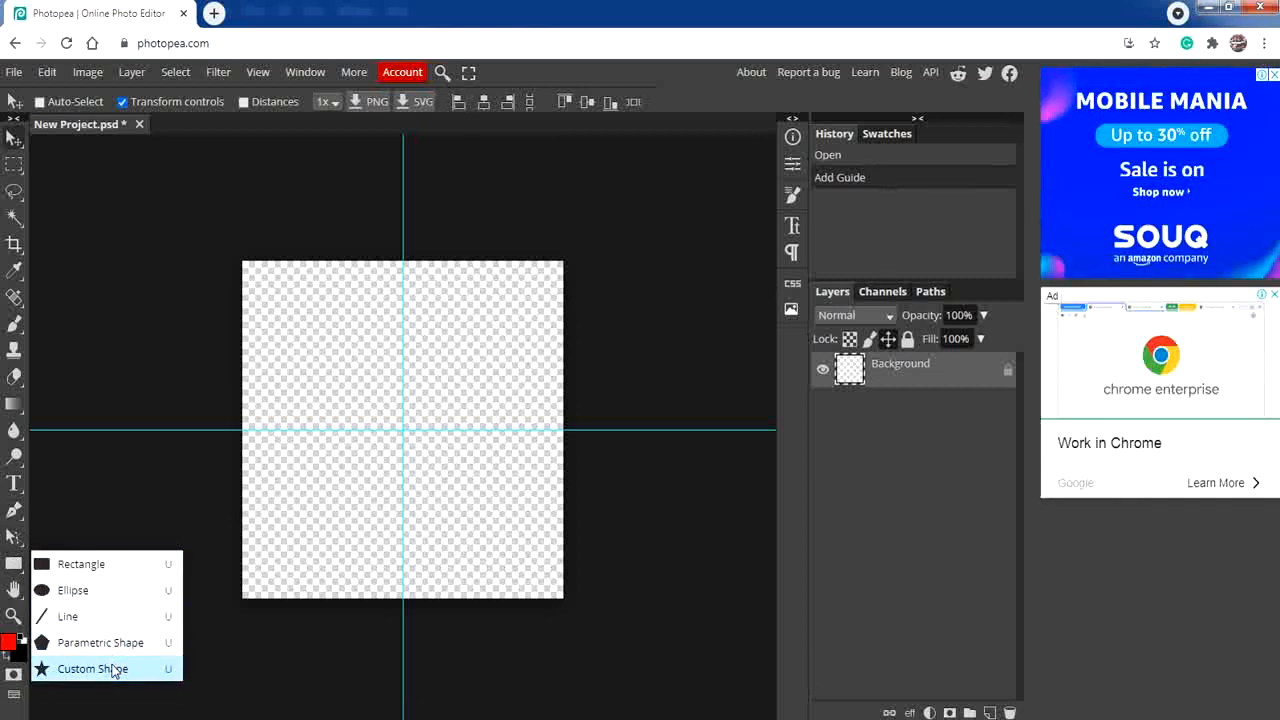
{"action": "left_click", "coordinate": [92, 668]}
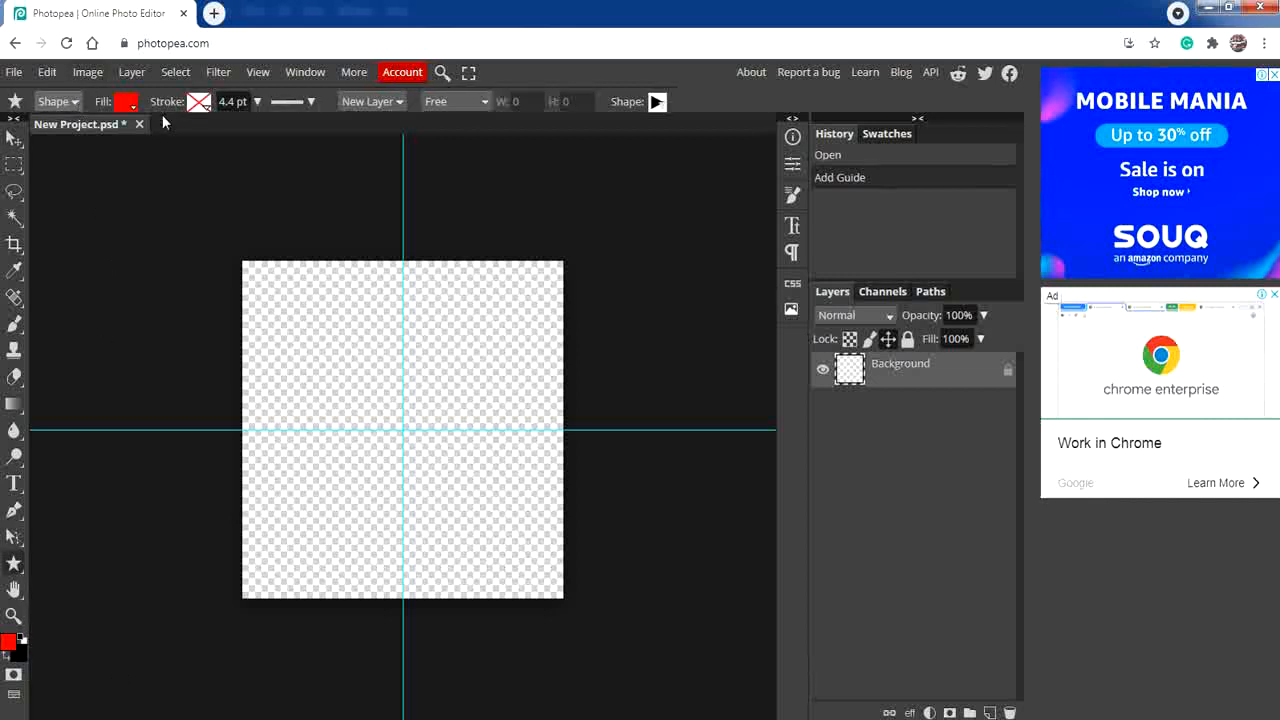
{"action": "left_click", "coordinate": [54, 101]}
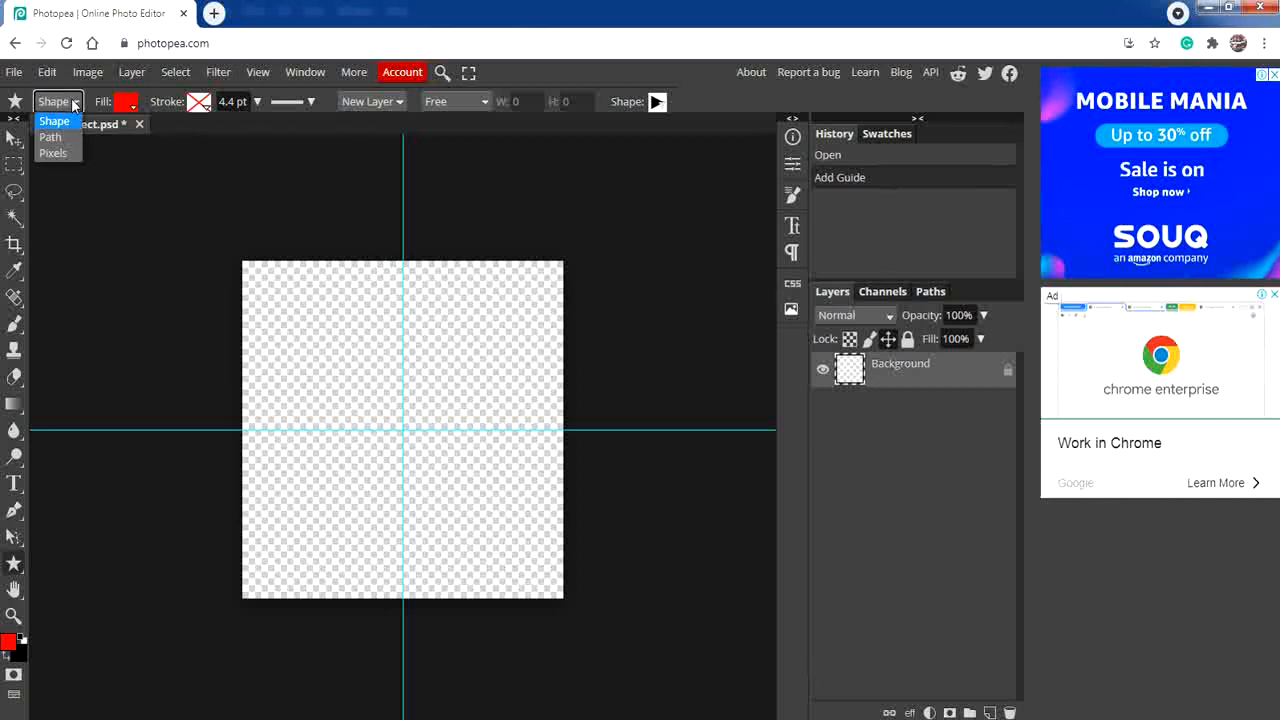
{"action": "left_click", "coordinate": [53, 153]}
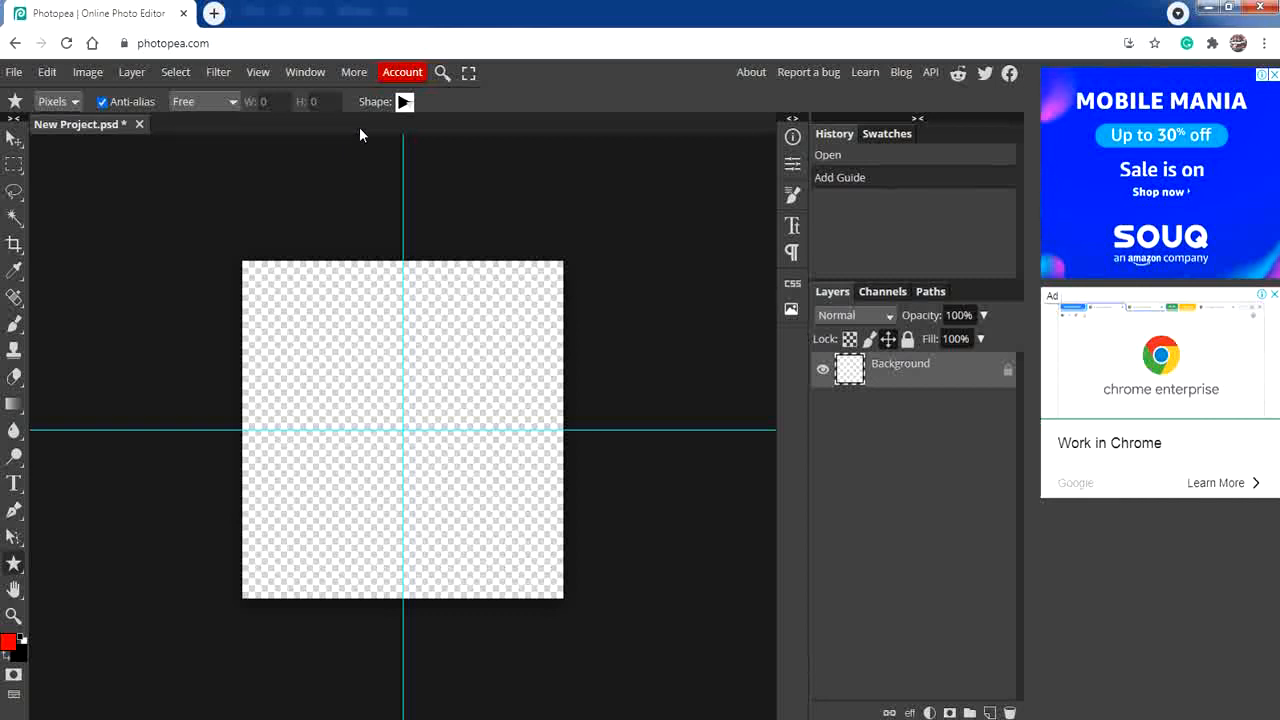
{"action": "left_click", "coordinate": [404, 102]}
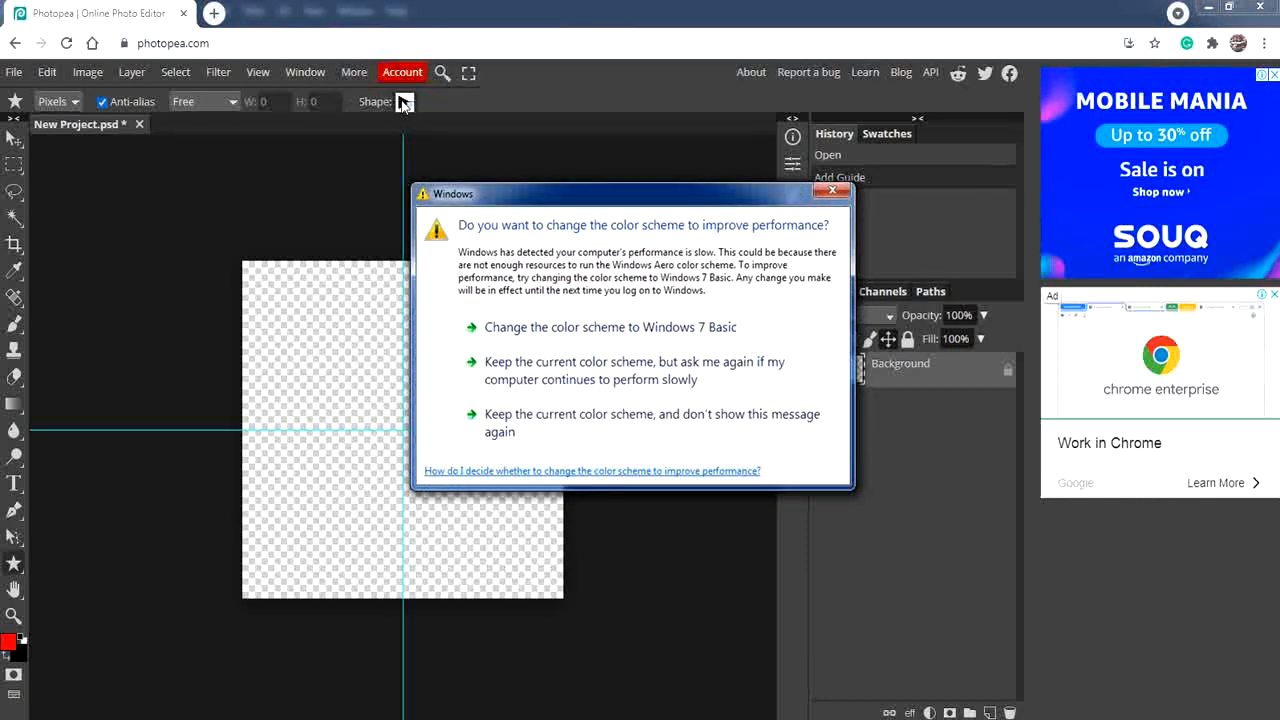
{"action": "left_click", "coordinate": [828, 196]}
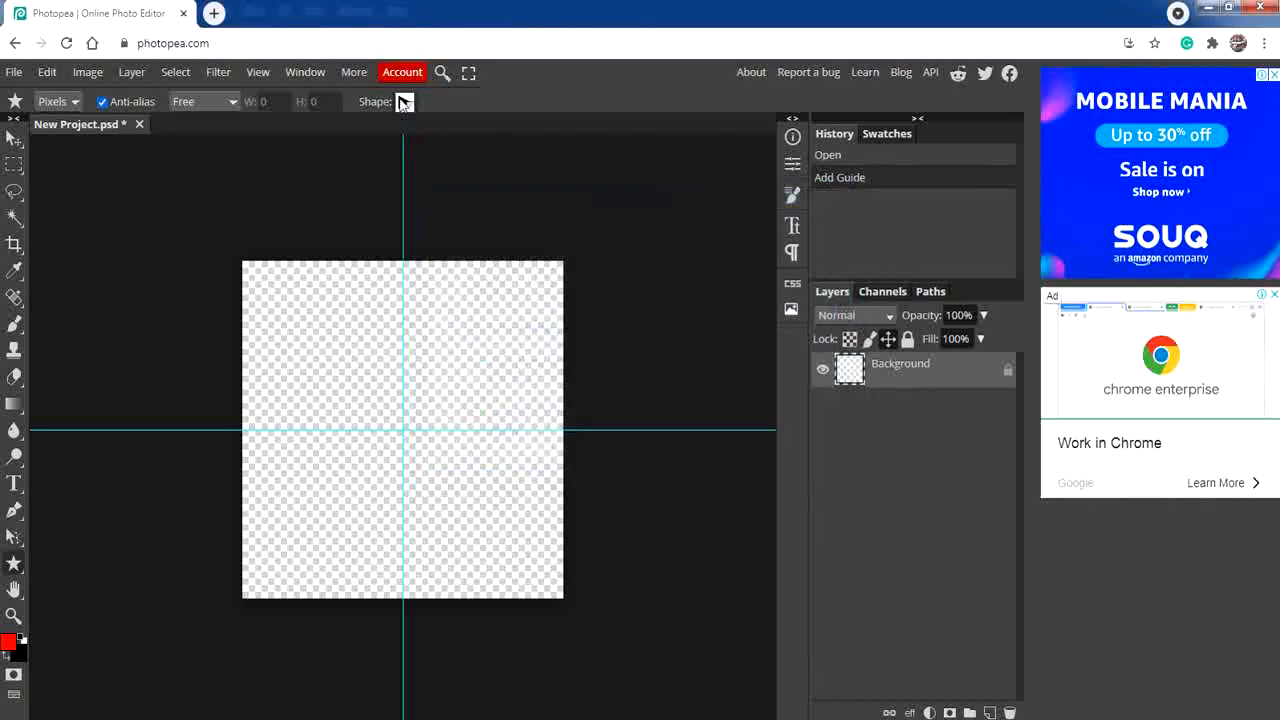
{"action": "left_click", "coordinate": [404, 102]}
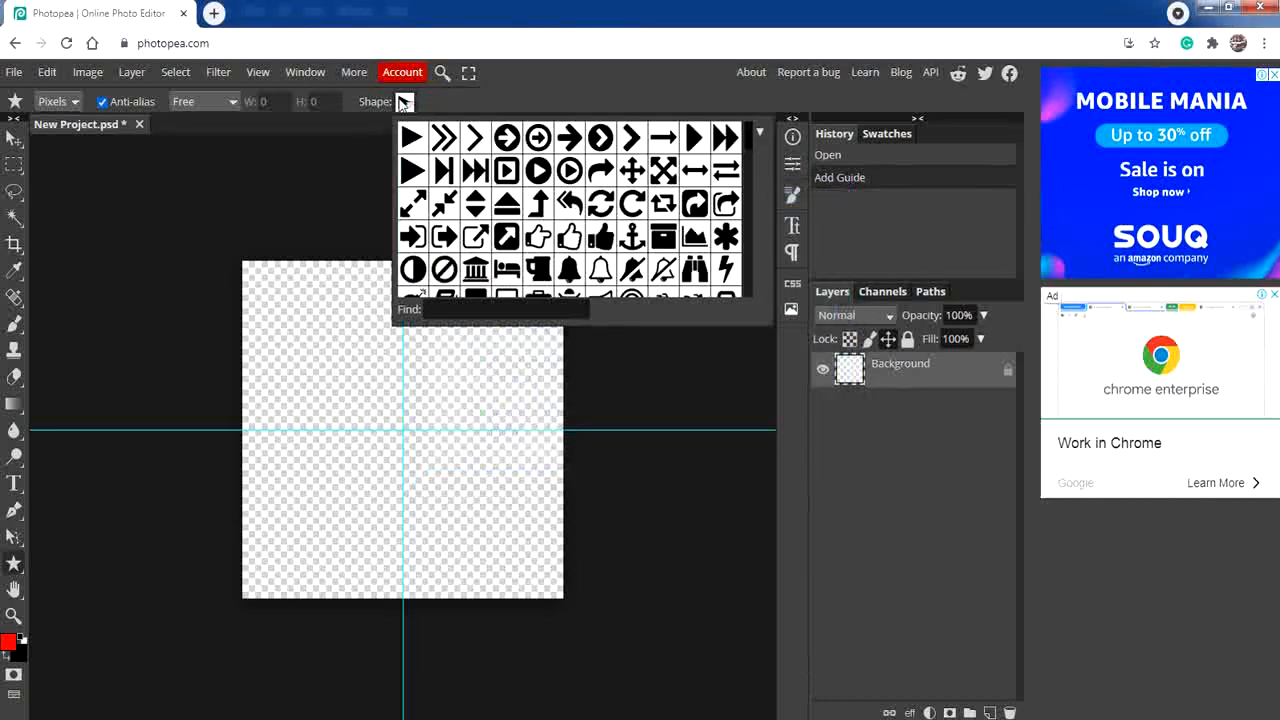
{"action": "left_click", "coordinate": [727, 237]}
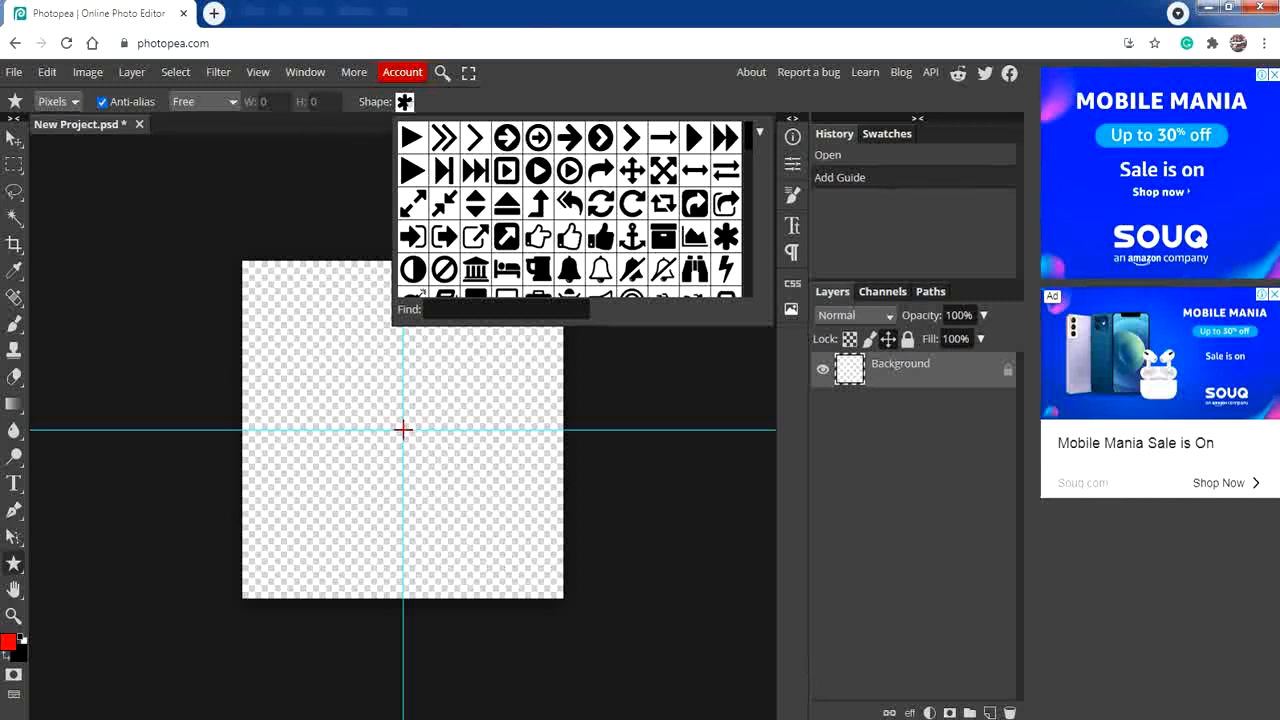
{"action": "left_click_drag", "start_coordinate": [402, 429], "coordinate": [311, 337]}
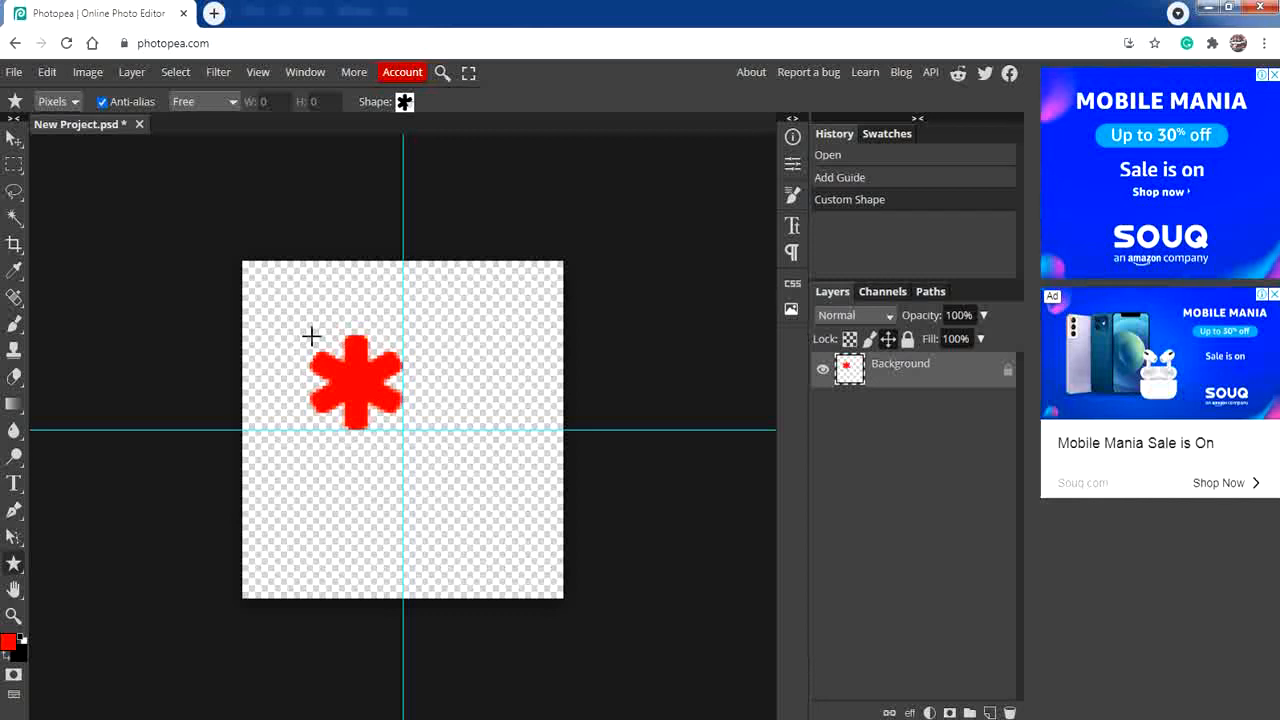
Step: Unlock the Background layer so the asterisk can be moved, leaving its layer style unchanged
{"action": "left_click", "coordinate": [14, 139]}
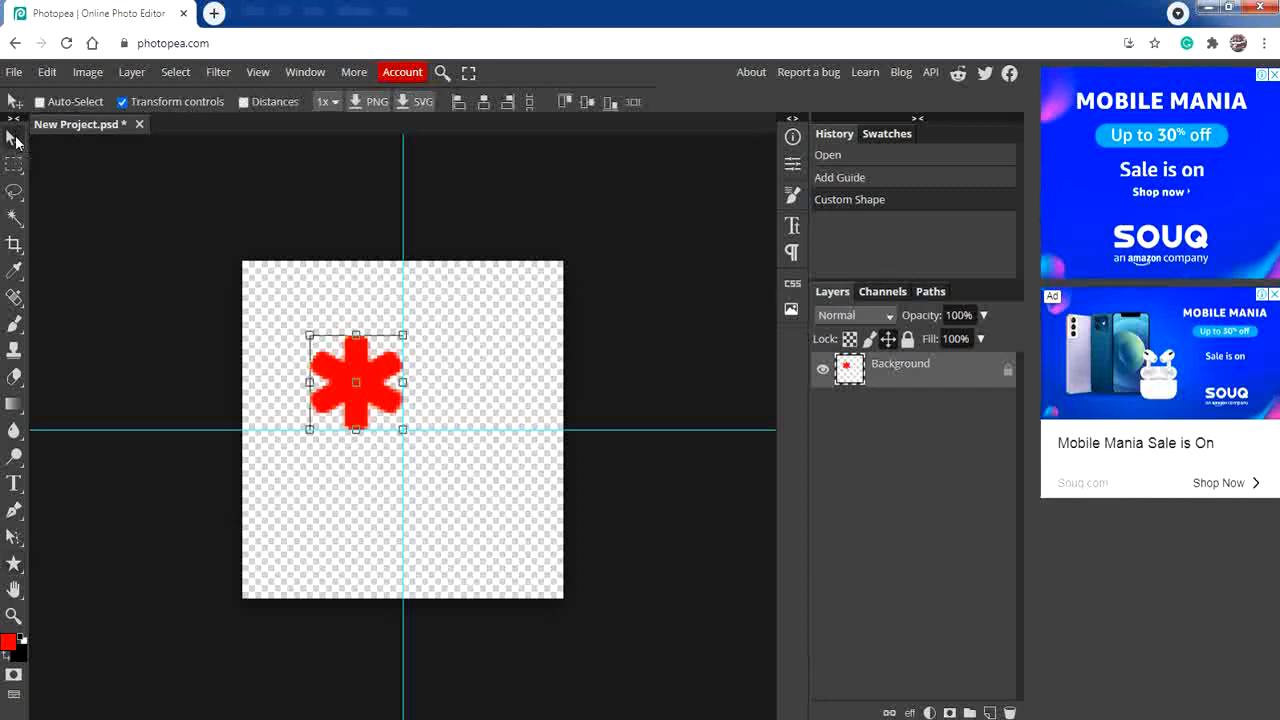
{"action": "left_click", "coordinate": [362, 386]}
{"action": "left_click", "coordinate": [380, 400]}
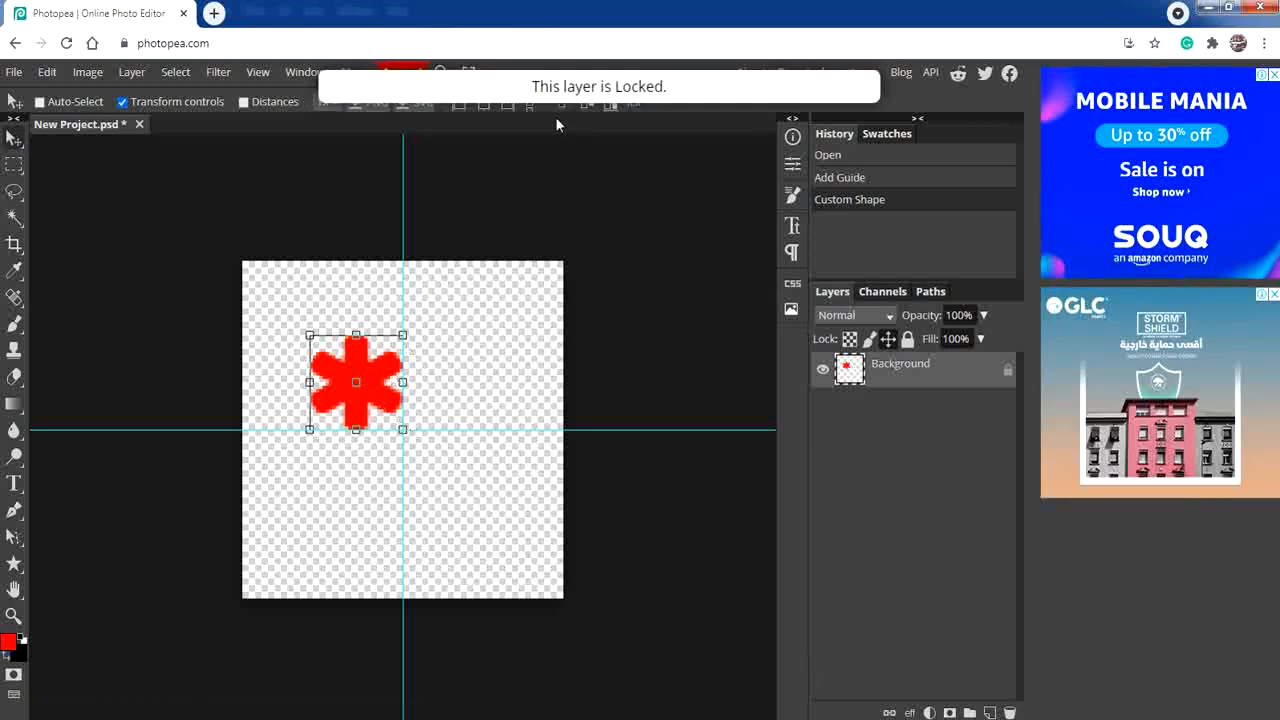
{"action": "left_click", "coordinate": [1008, 372]}
{"action": "double_click", "coordinate": [1009, 376]}
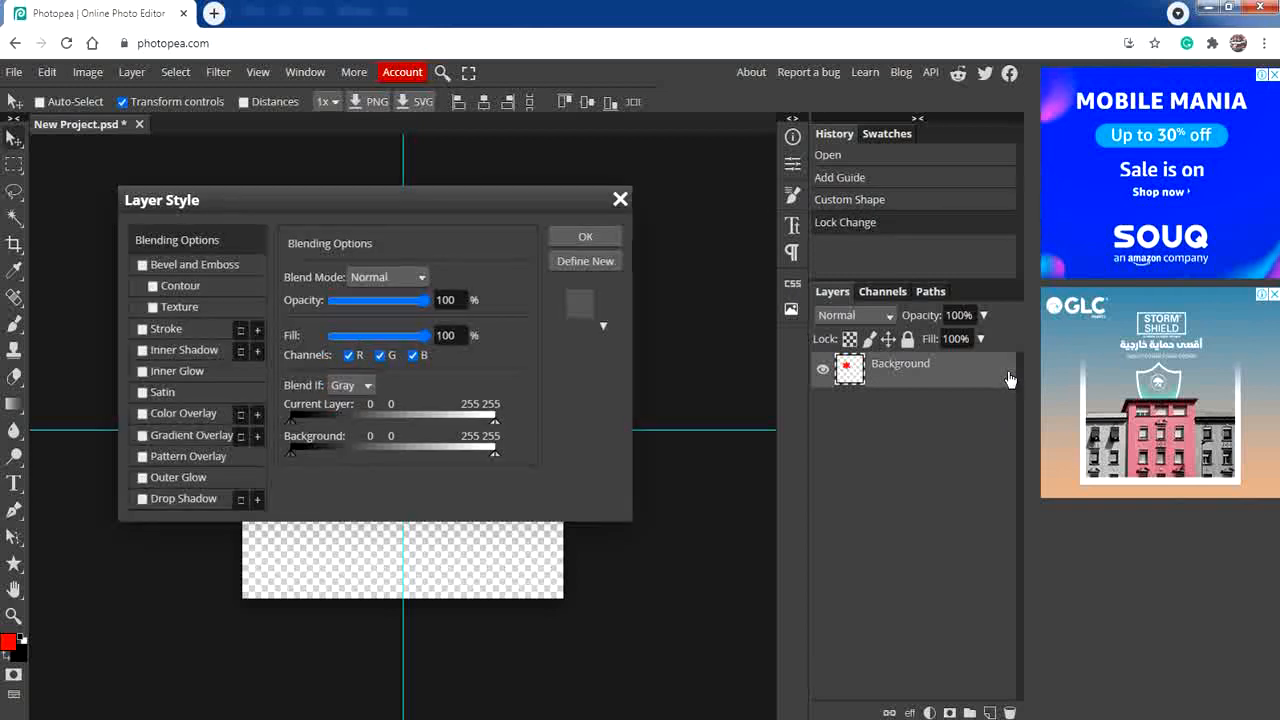
{"action": "left_click", "coordinate": [620, 200]}
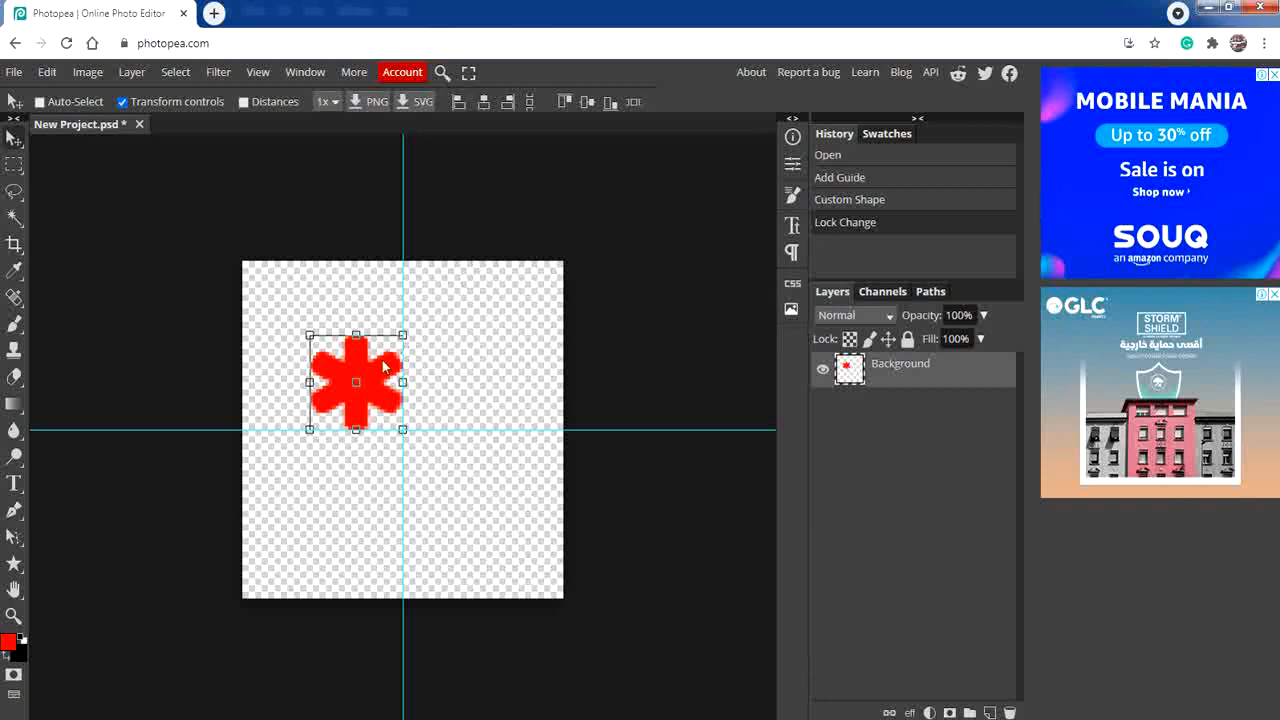
Step: Centre the asterisk on the guide intersection and duplicate its layer
{"action": "left_click_drag", "start_coordinate": [383, 367], "coordinate": [430, 415]}
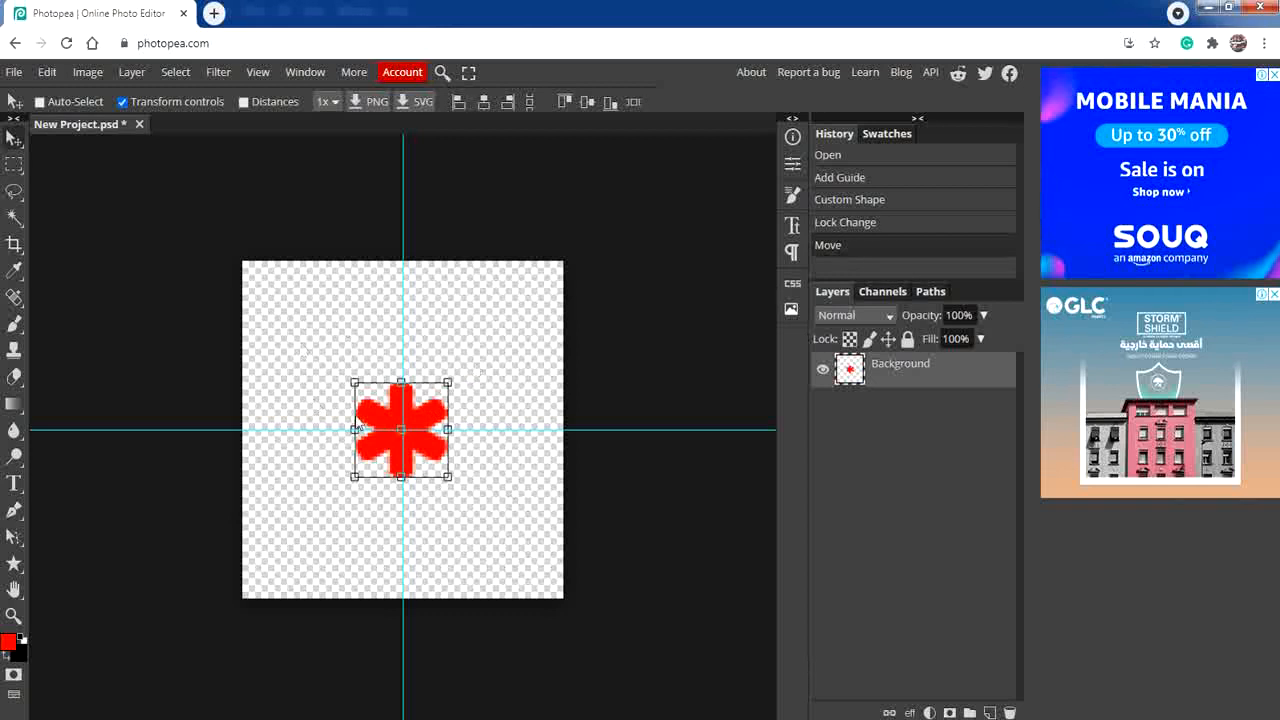
{"action": "right_click", "coordinate": [931, 373]}
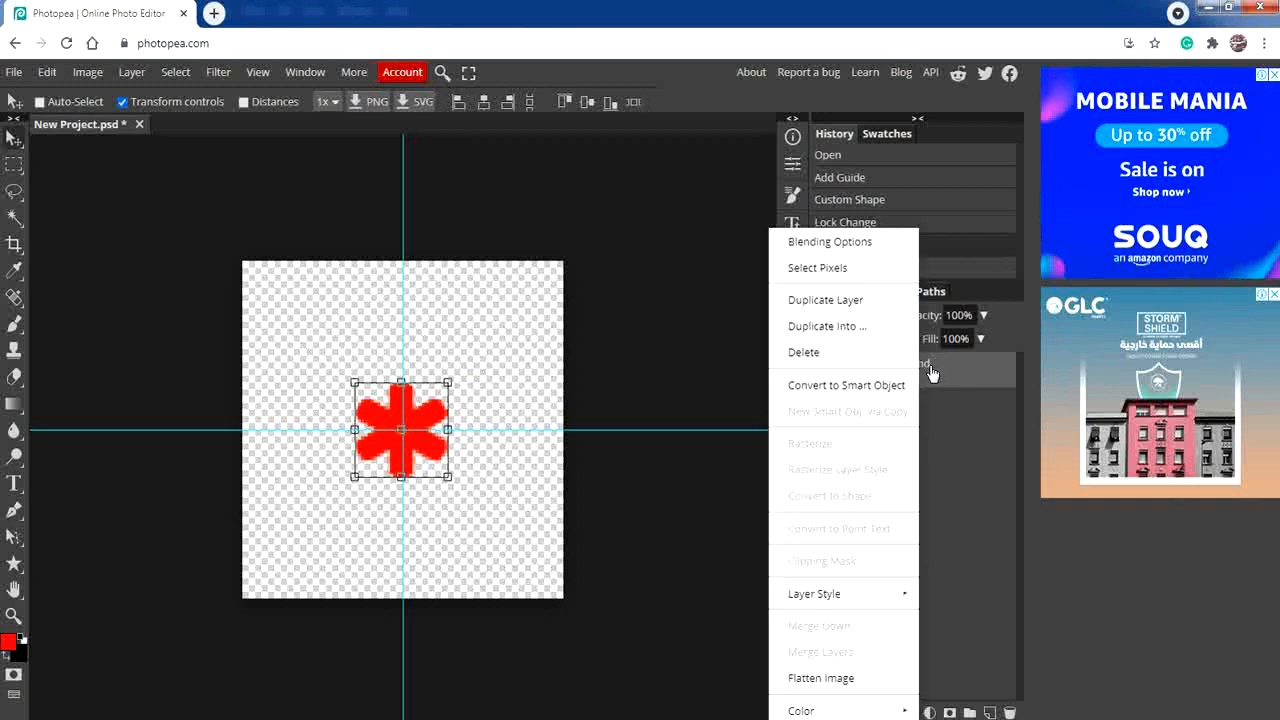
{"action": "left_click", "coordinate": [865, 300]}
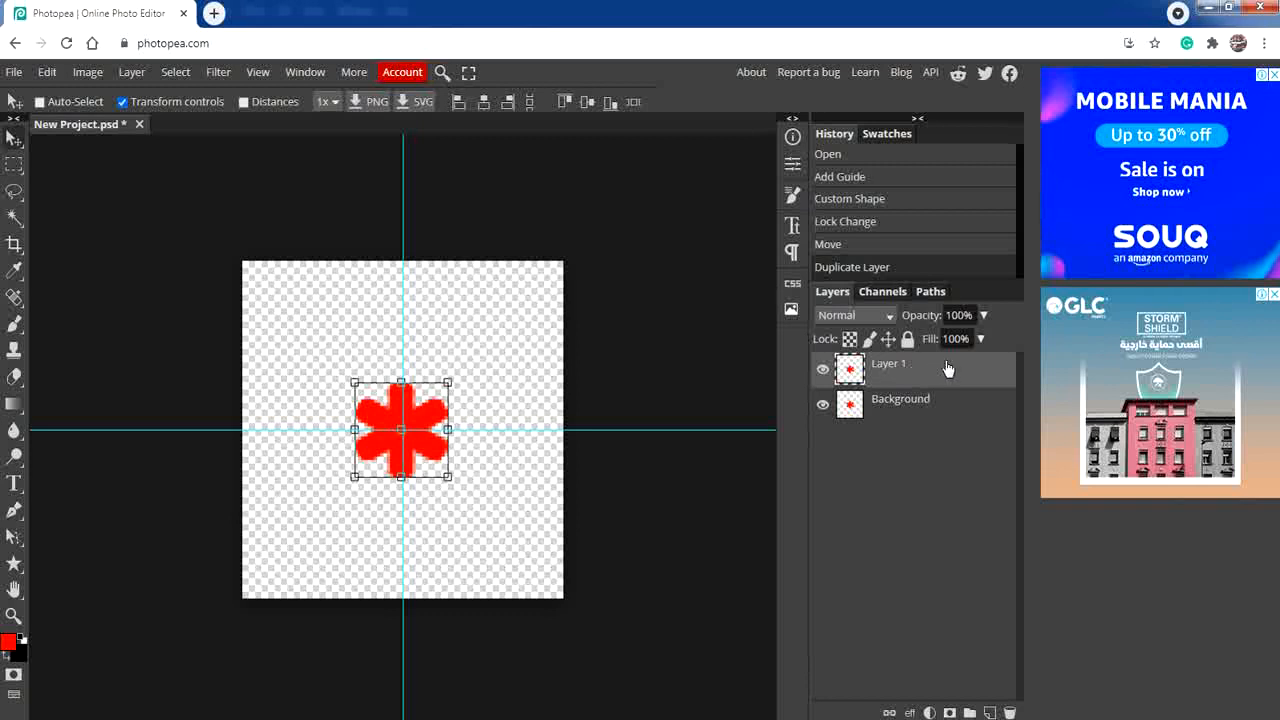
Step: Apply an Offset filter of 50 px horizontally and 50 px vertically to the duplicated asterisk layer, wrapping around the edges
{"action": "left_click", "coordinate": [218, 72]}
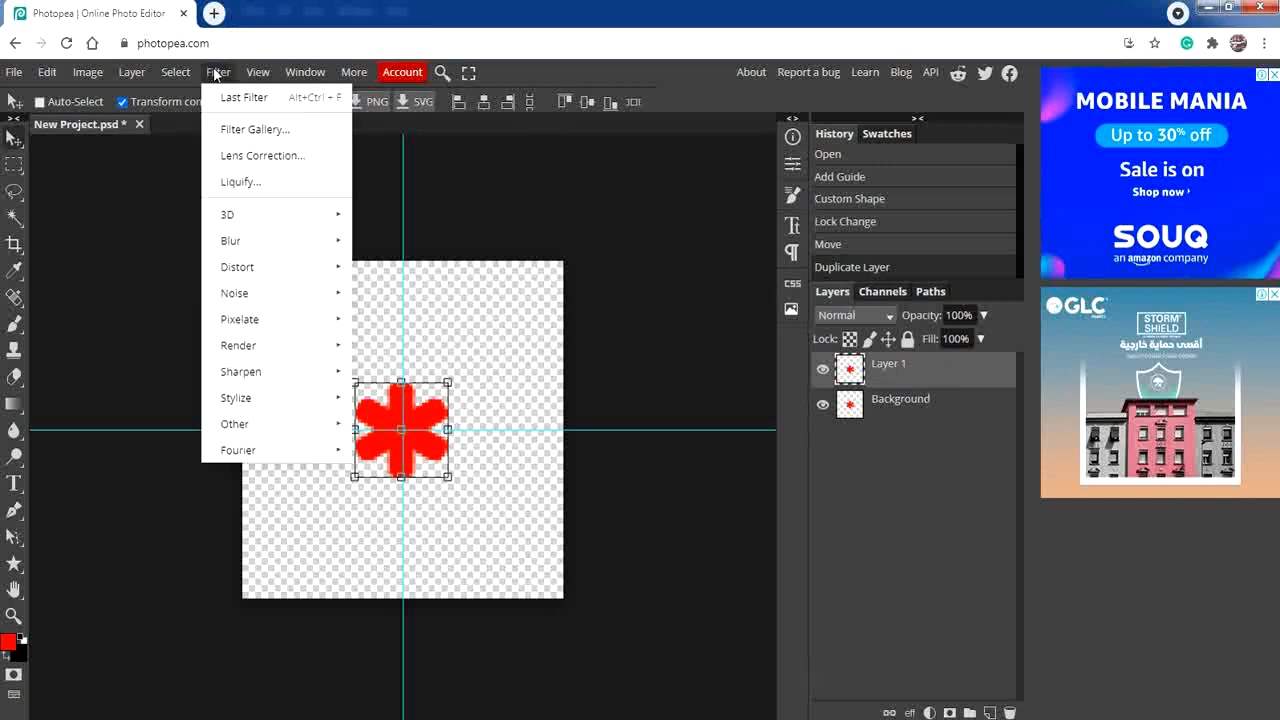
{"action": "mouse_move", "coordinate": [277, 422]}
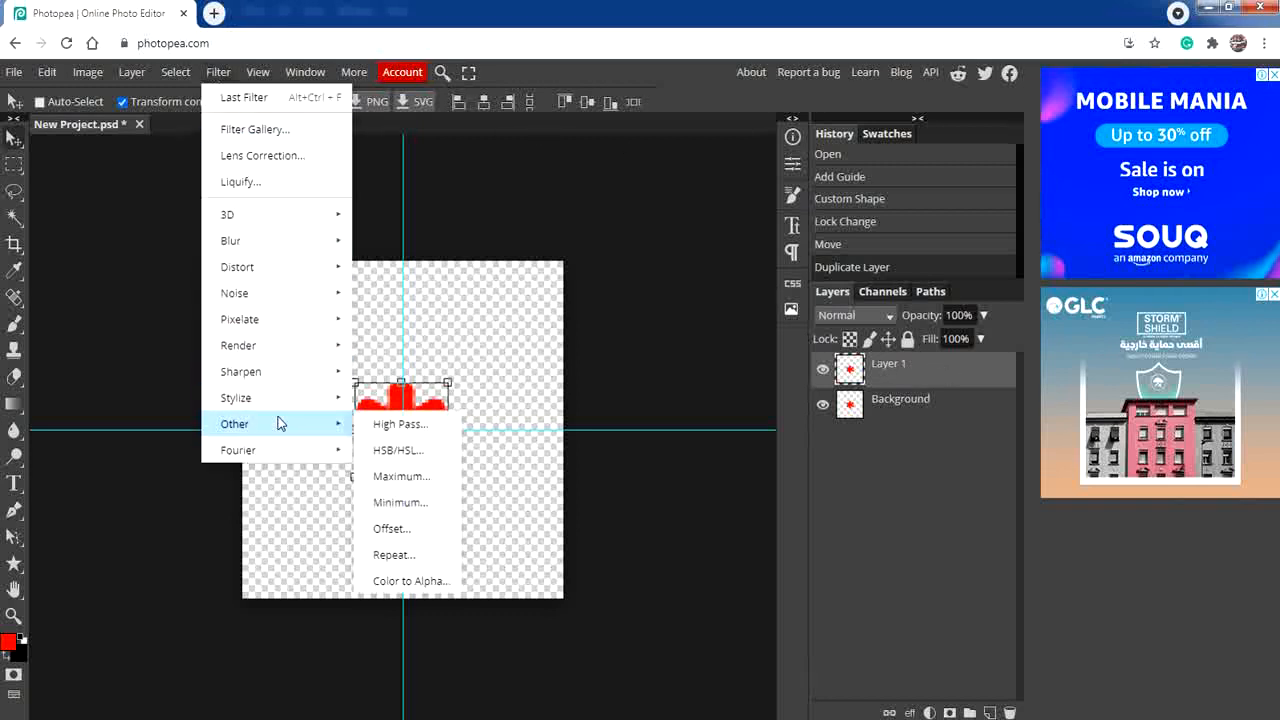
{"action": "left_click", "coordinate": [433, 540]}
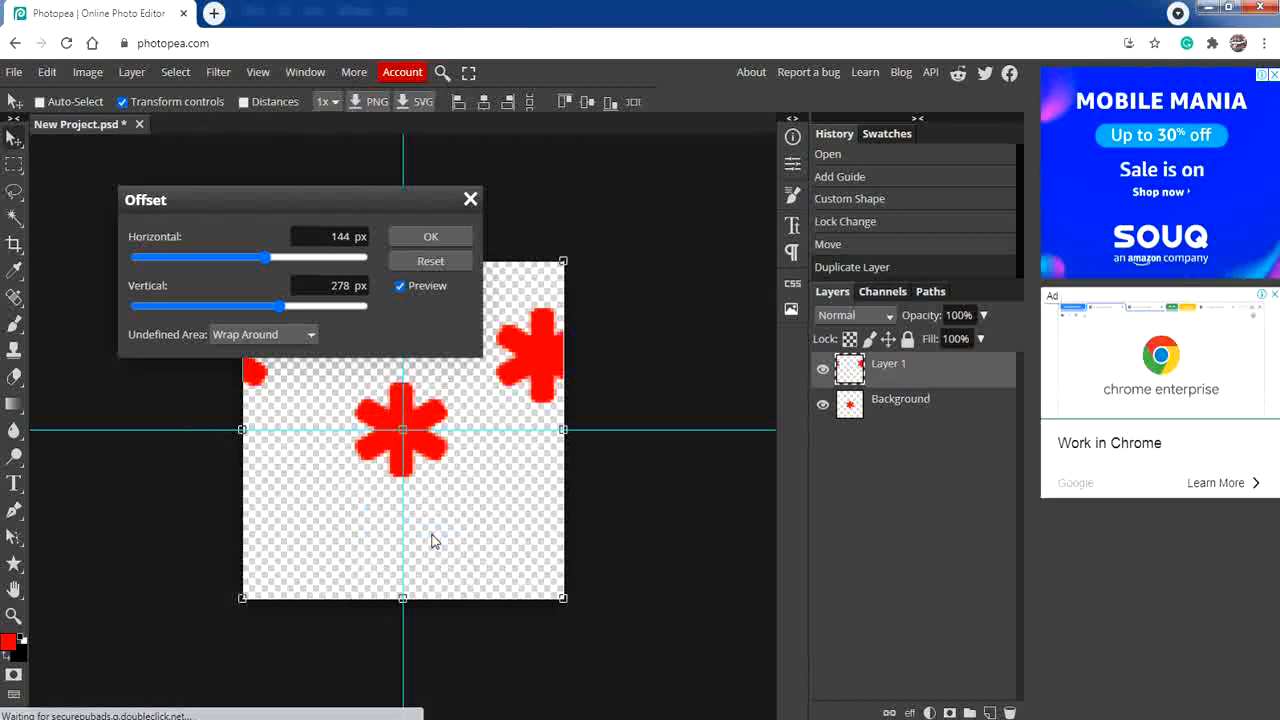
{"action": "left_click", "coordinate": [331, 230]}
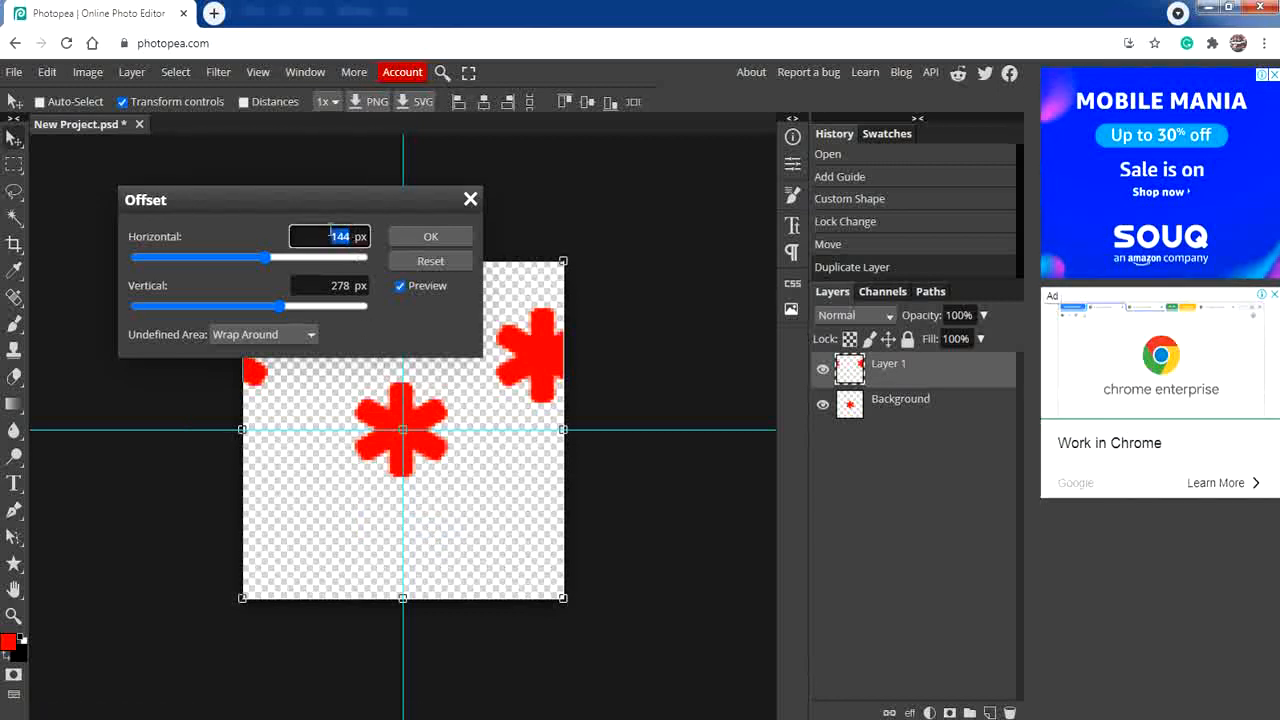
{"action": "type", "text": "50"}
{"action": "left_click", "coordinate": [349, 287]}
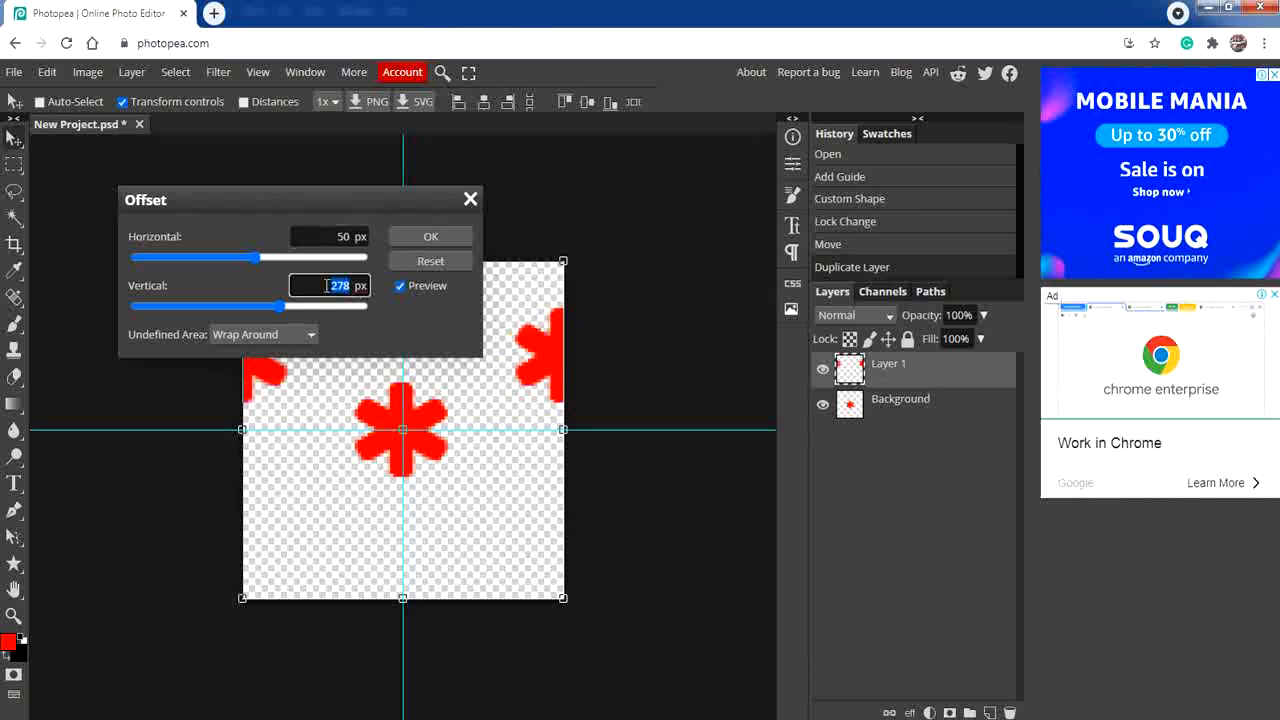
{"action": "type", "text": "50"}
{"action": "left_click", "coordinate": [433, 237]}
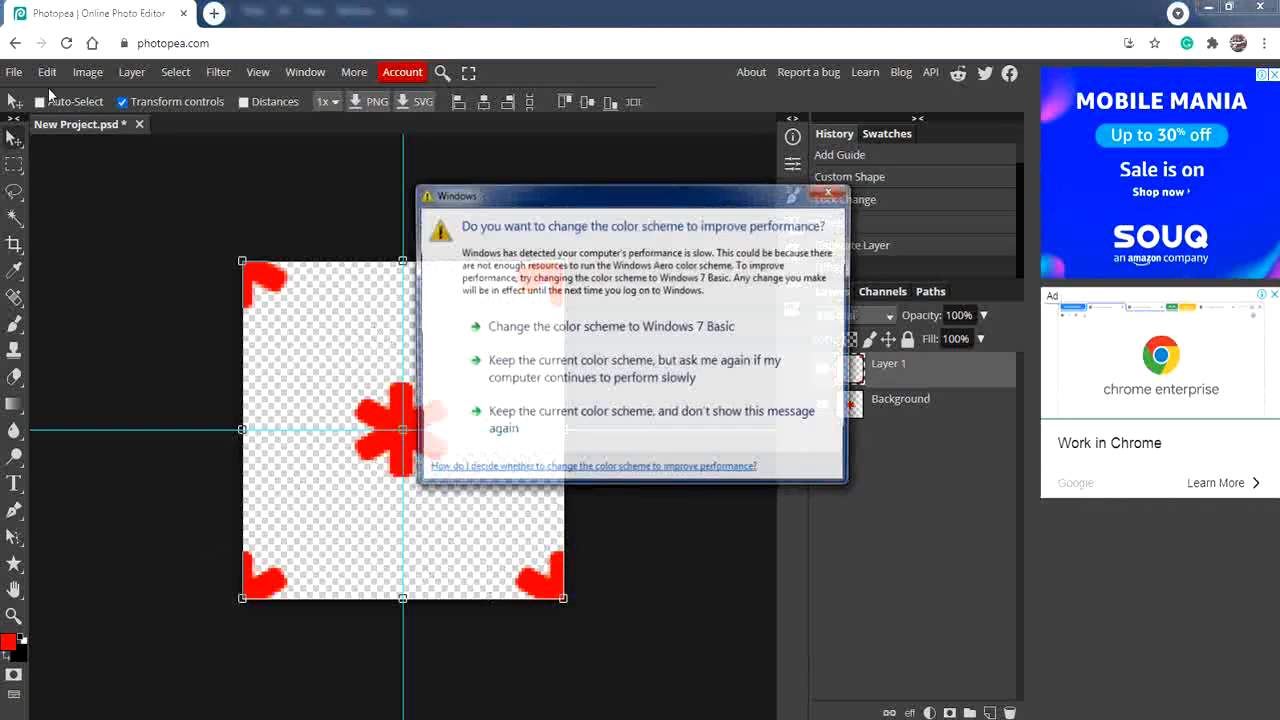
{"action": "left_click", "coordinate": [832, 190]}
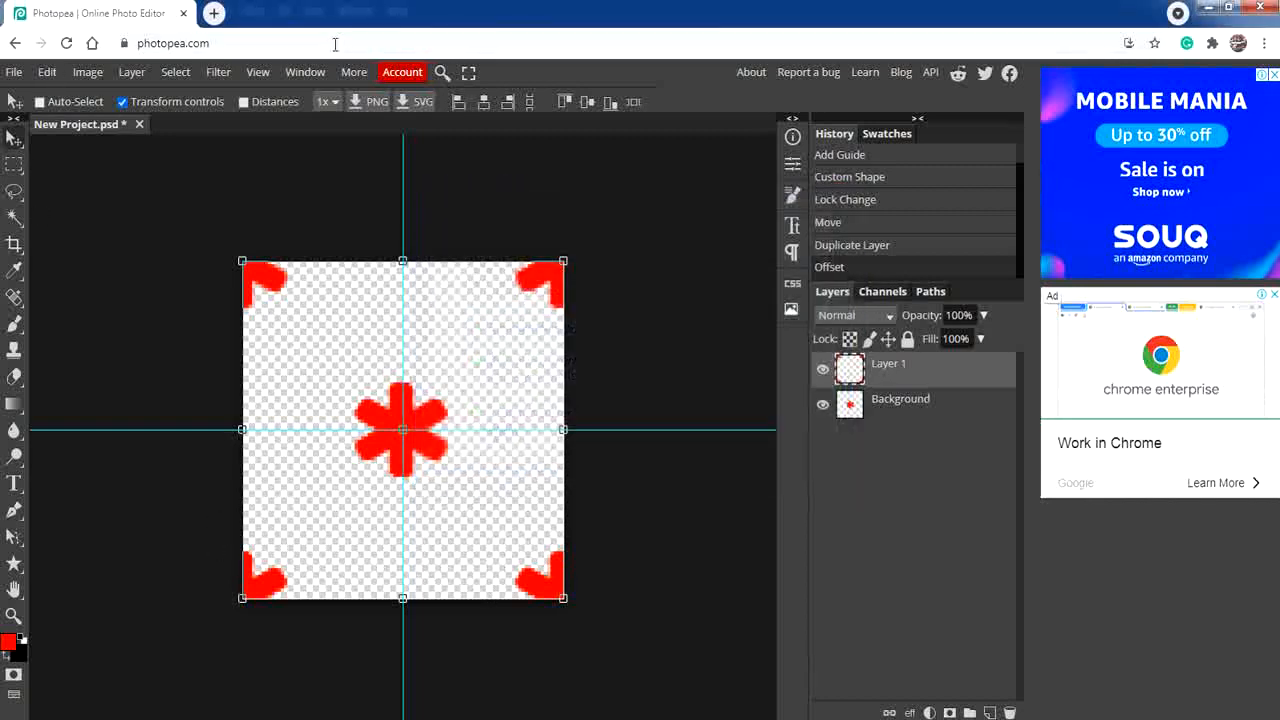
Step: Define the asterisk tile as a new pattern and close its project without saving
{"action": "left_click", "coordinate": [47, 72]}
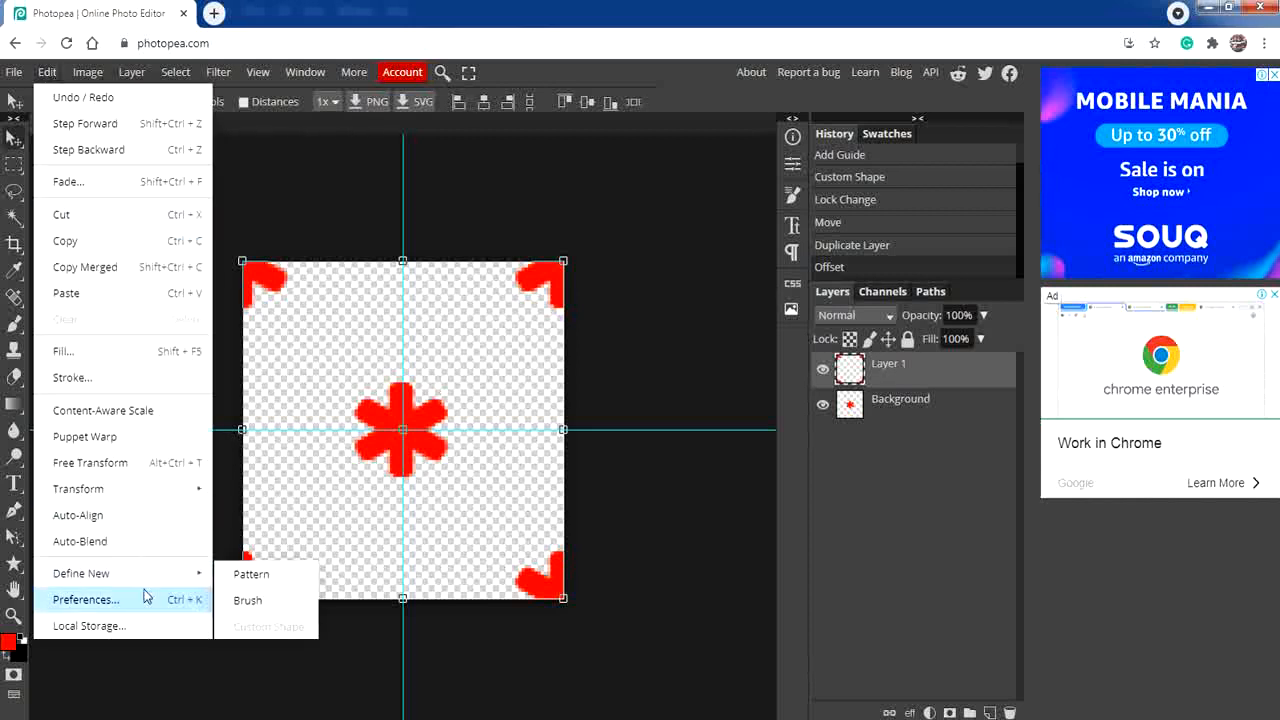
{"action": "mouse_move", "coordinate": [189, 496]}
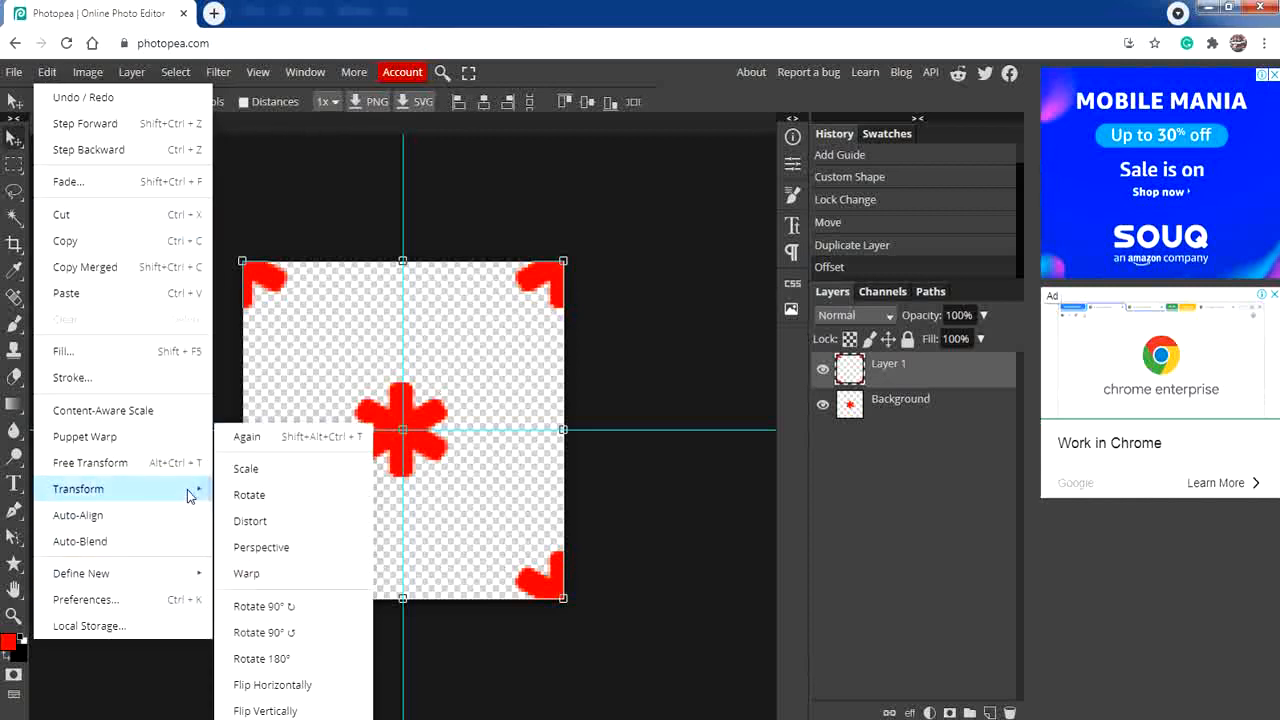
{"action": "mouse_move", "coordinate": [164, 572]}
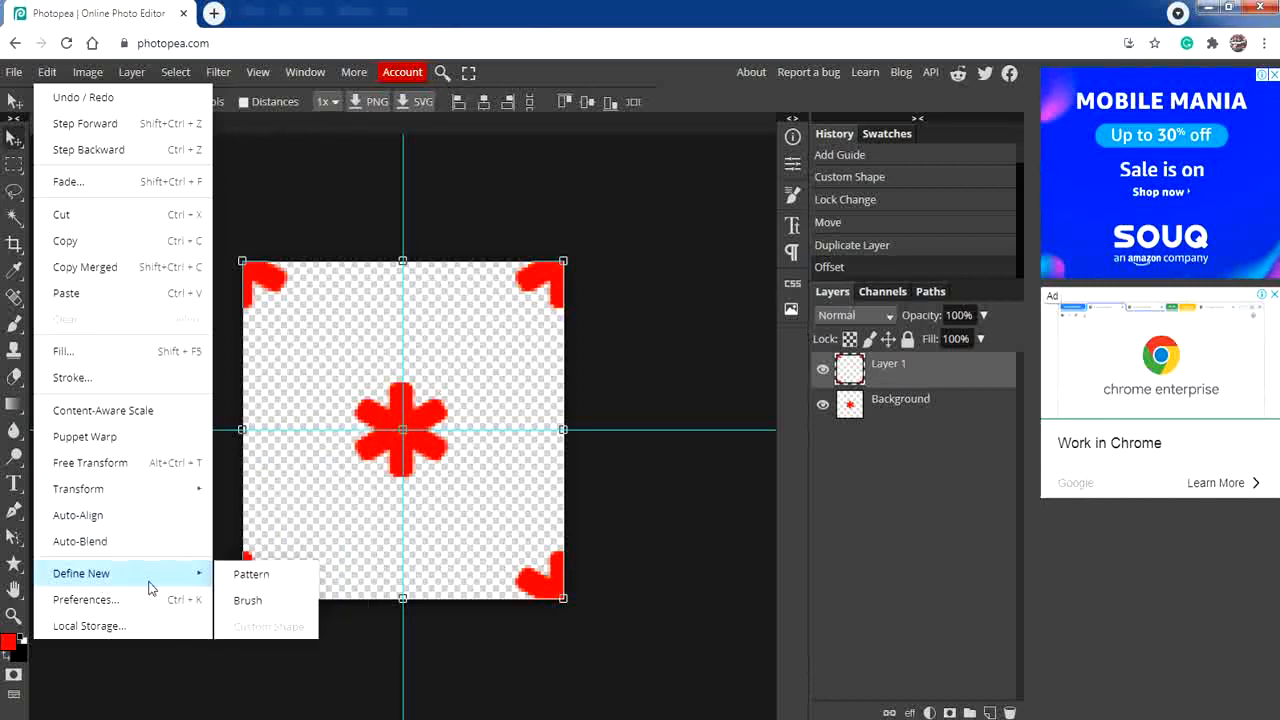
{"action": "left_click", "coordinate": [278, 573]}
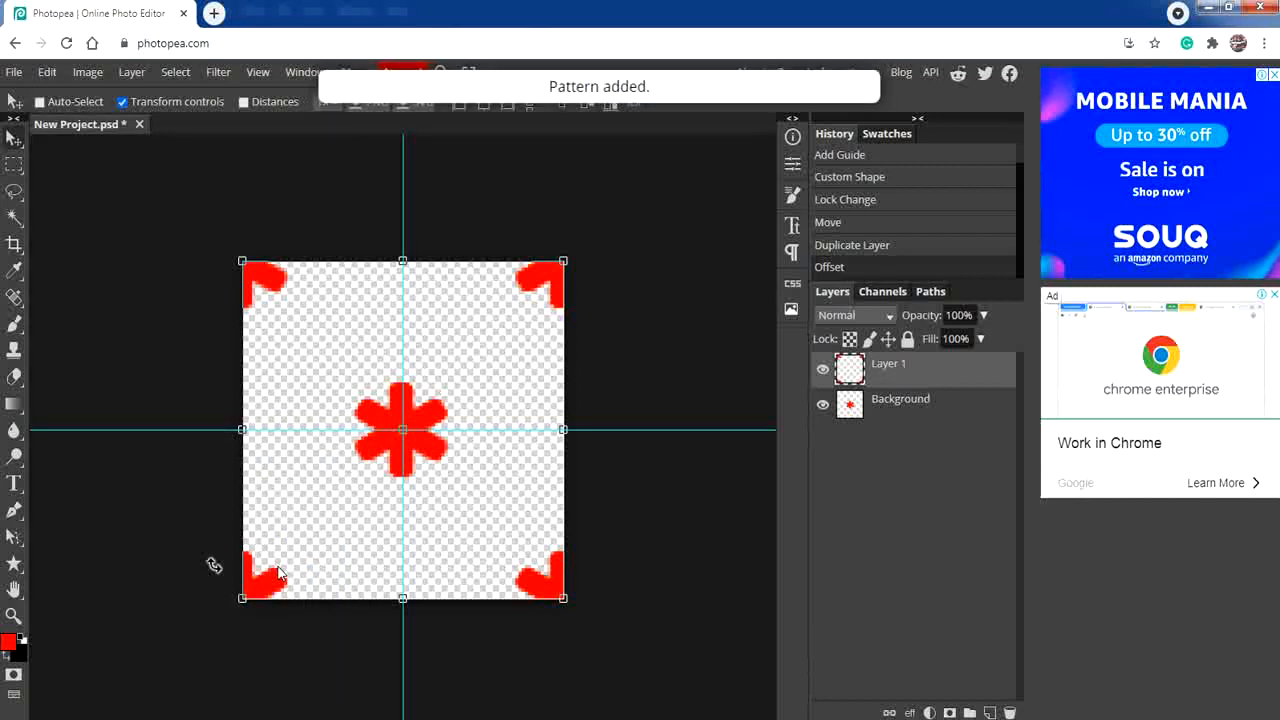
{"action": "left_click", "coordinate": [142, 125]}
{"action": "left_click", "coordinate": [714, 153]}
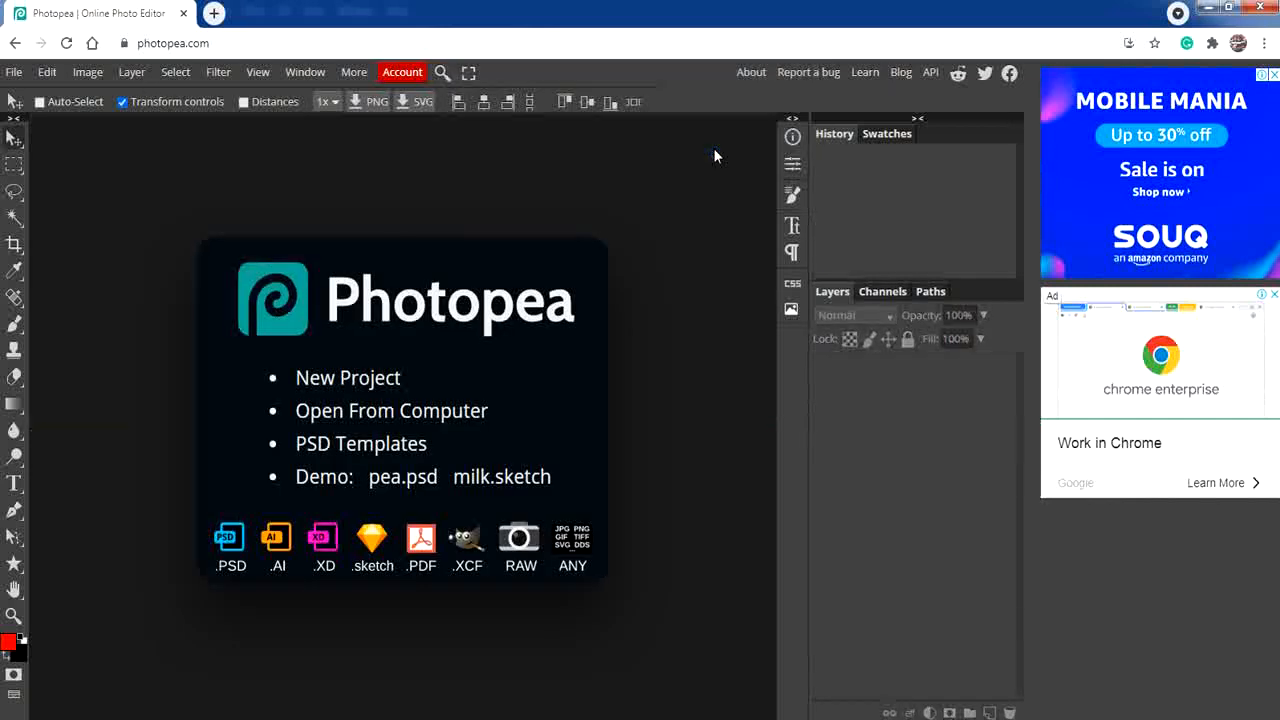
Step: Create a new project of 1000 by 1000 px with a white background
{"action": "left_click", "coordinate": [14, 73]}
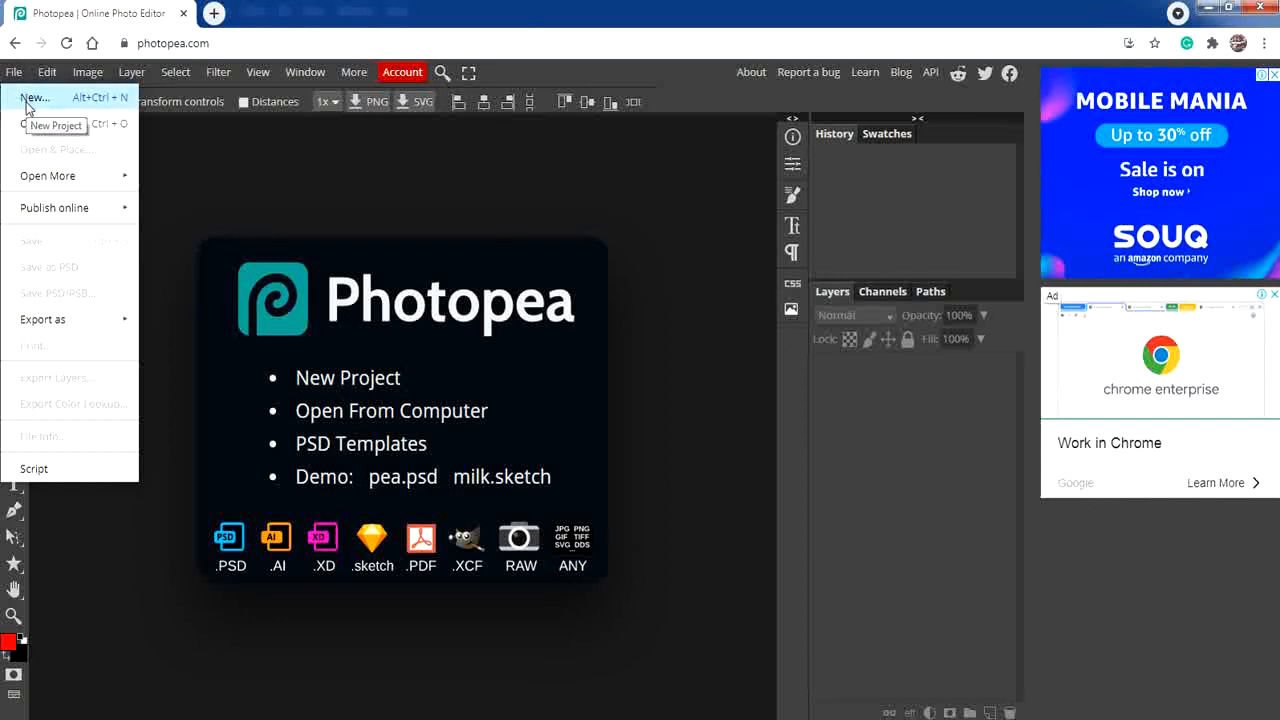
{"action": "left_click", "coordinate": [32, 98]}
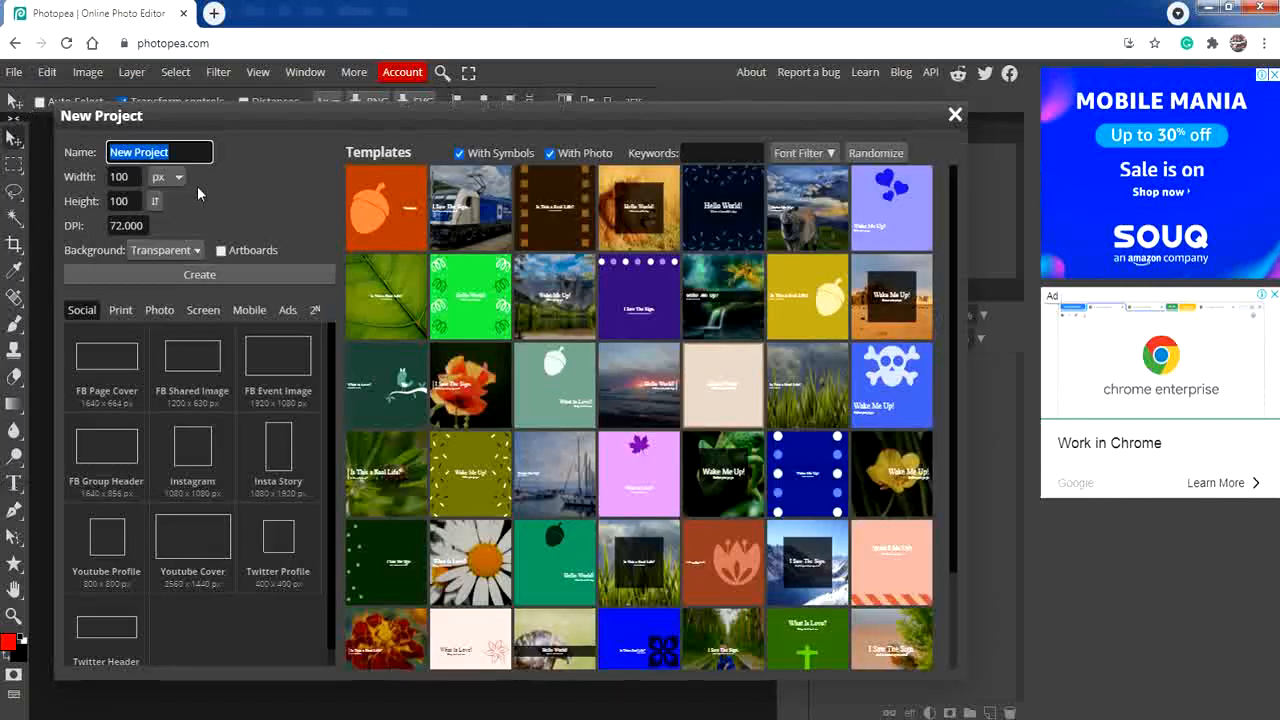
{"action": "left_click", "coordinate": [137, 177]}
{"action": "type", "text": "0"}
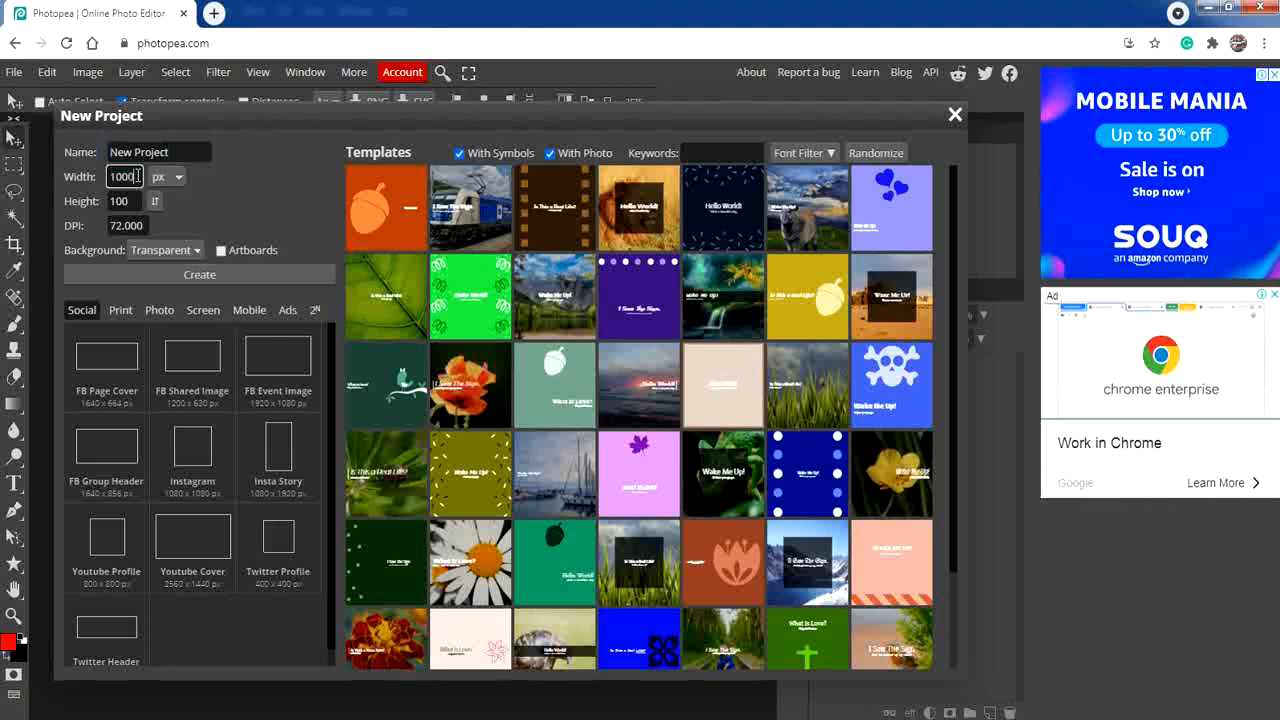
{"action": "left_click", "coordinate": [135, 200]}
{"action": "type", "text": "0"}
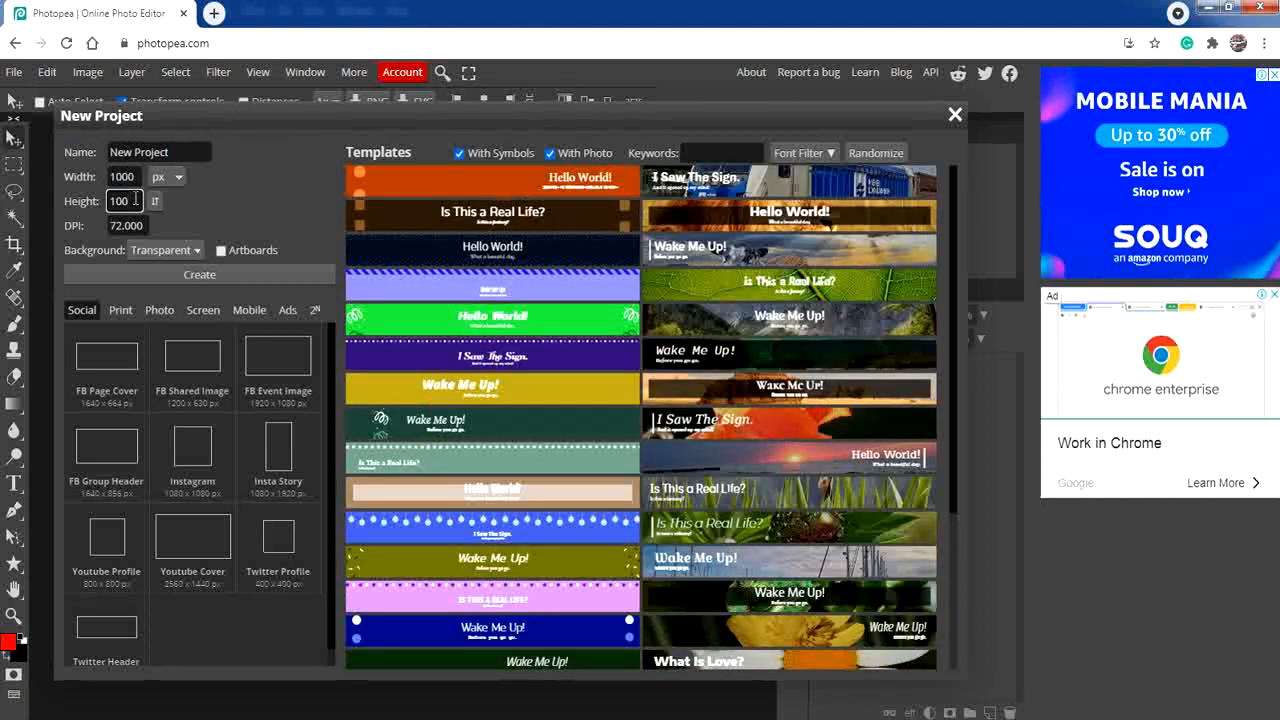
{"action": "left_click", "coordinate": [152, 250]}
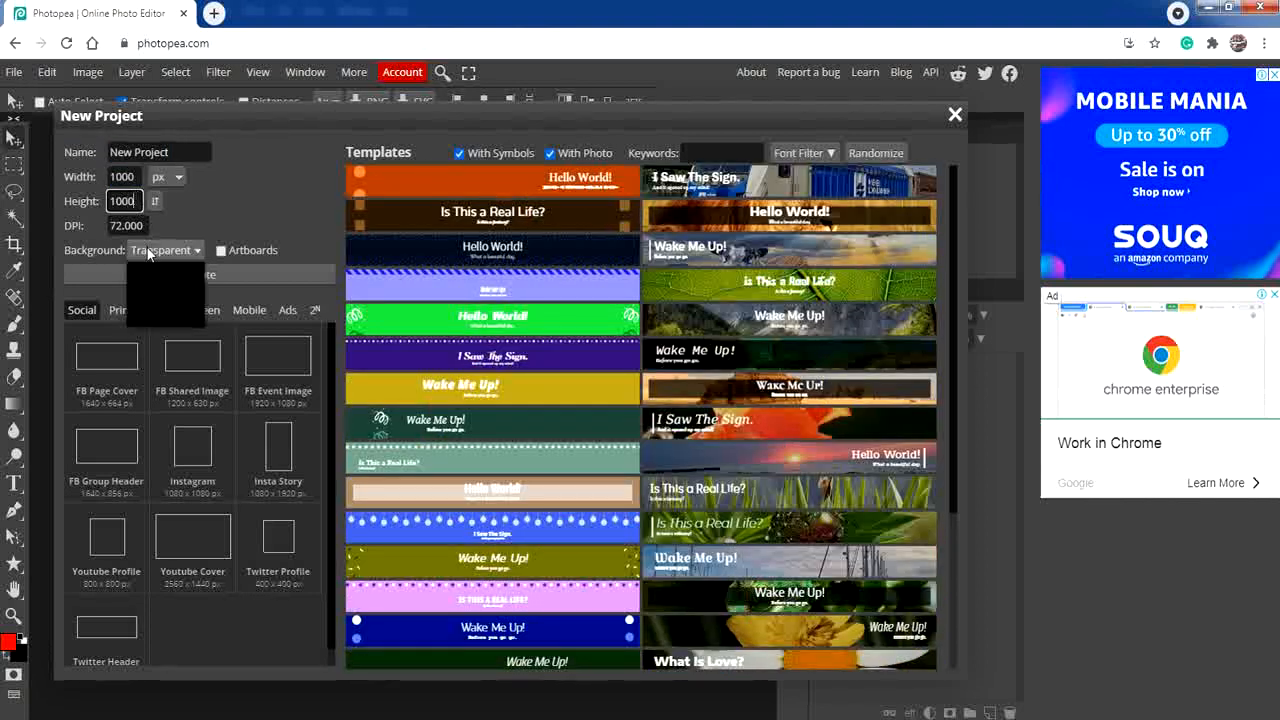
{"action": "left_click", "coordinate": [152, 270]}
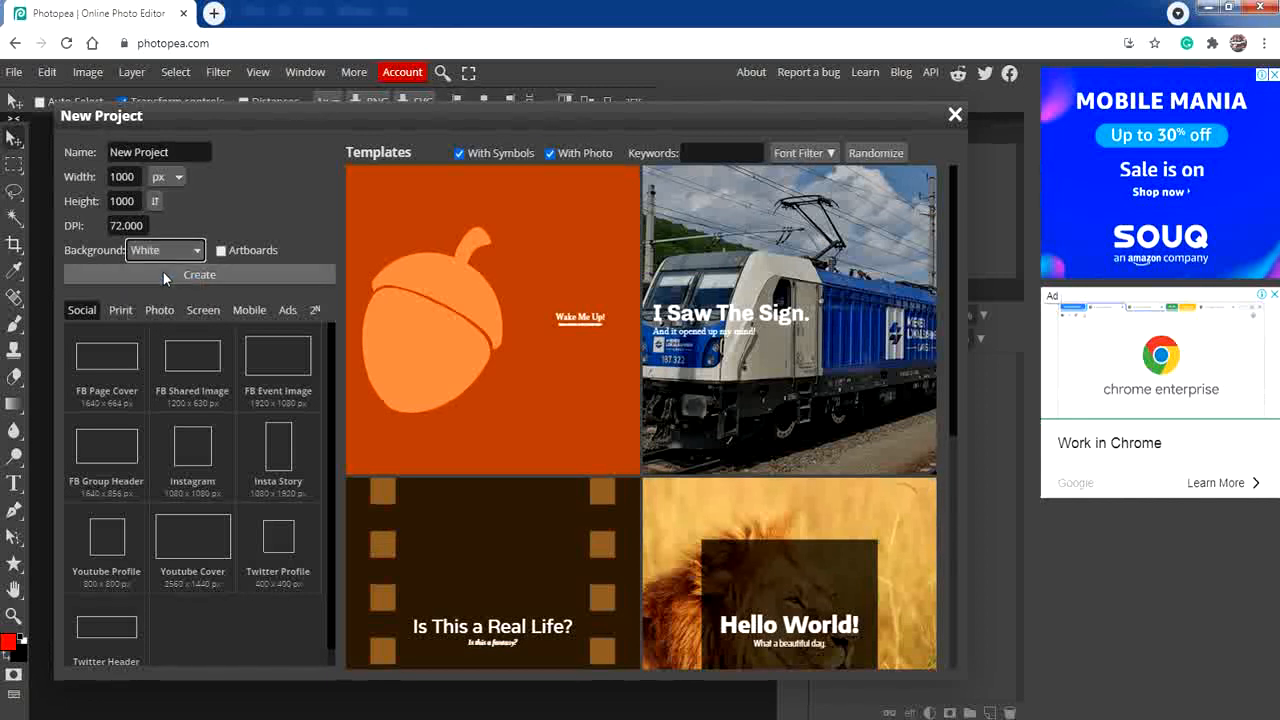
{"action": "left_click", "coordinate": [163, 272]}
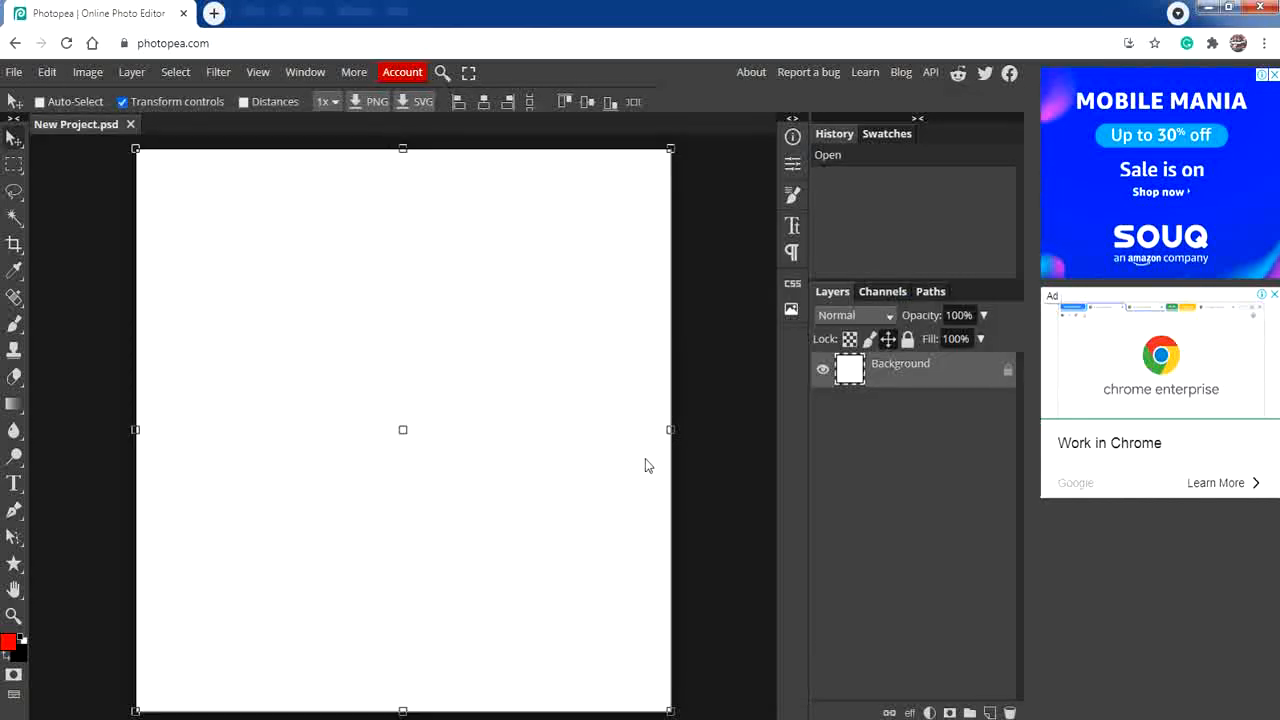
Step: Add a new layer above the background and give it a Pattern Fill using the red asterisk pattern
{"action": "left_click", "coordinate": [989, 712]}
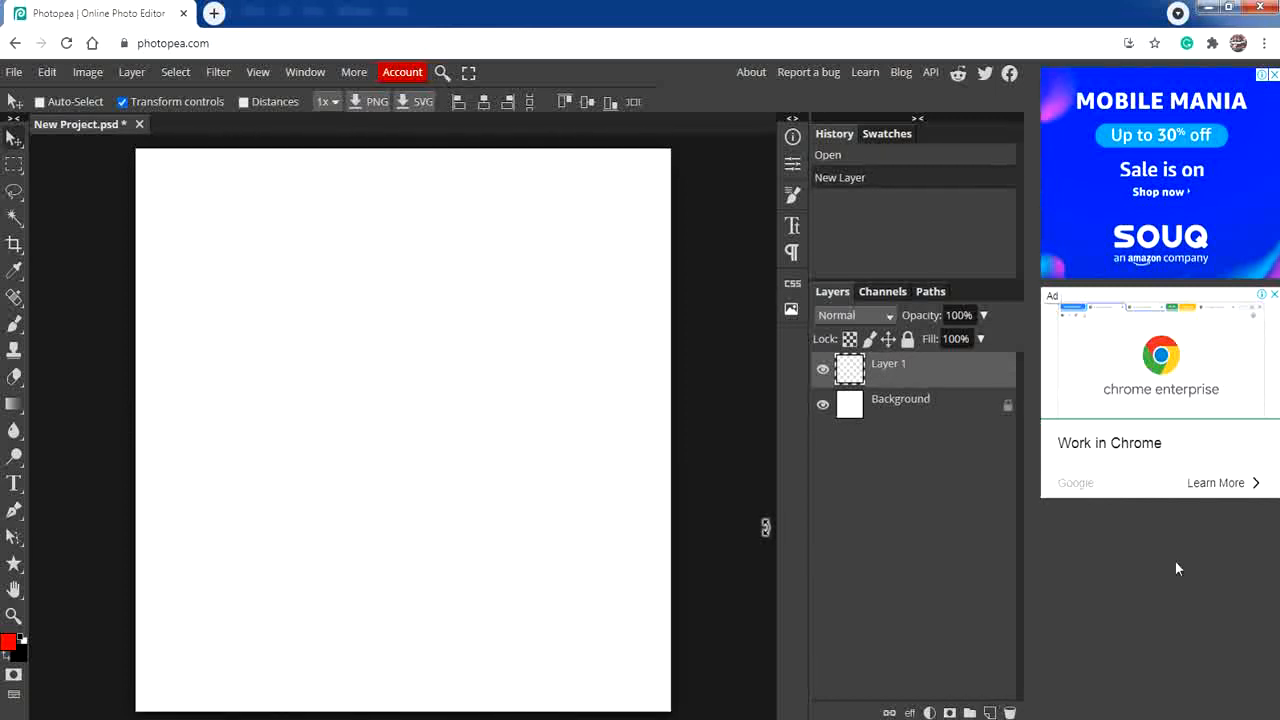
{"action": "left_click", "coordinate": [929, 712]}
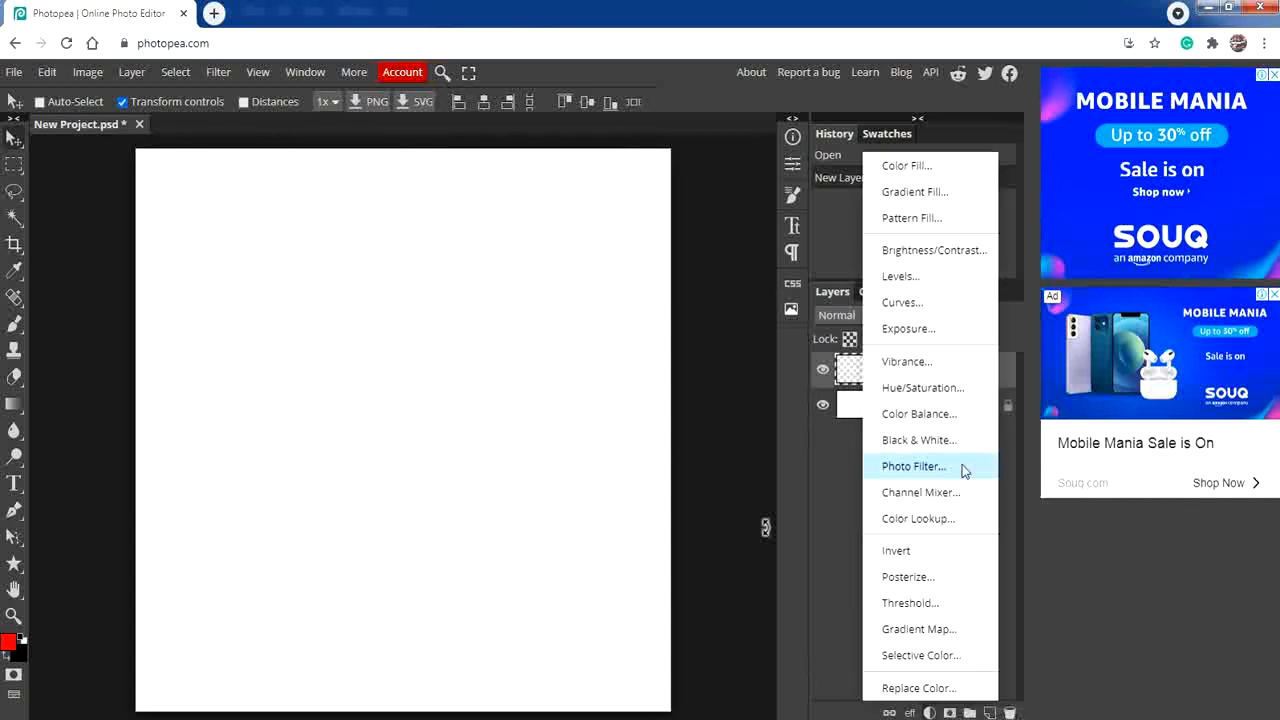
{"action": "left_click", "coordinate": [911, 220]}
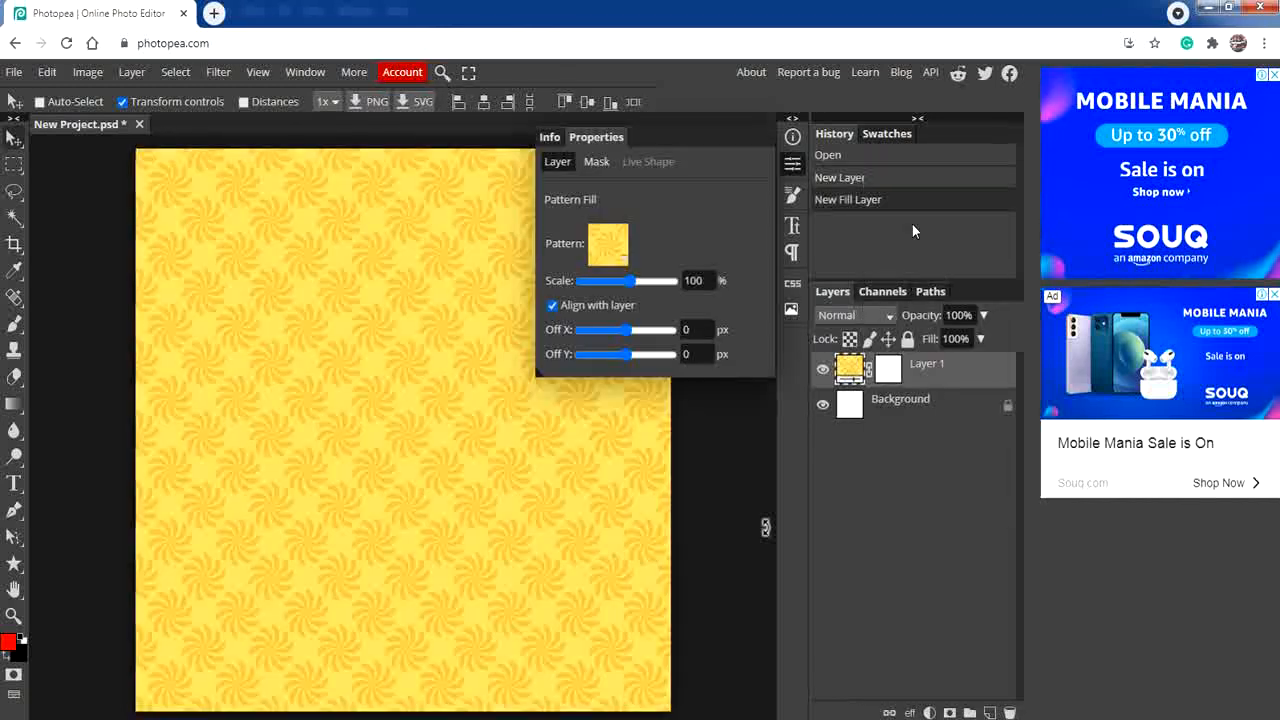
{"action": "left_click", "coordinate": [618, 258]}
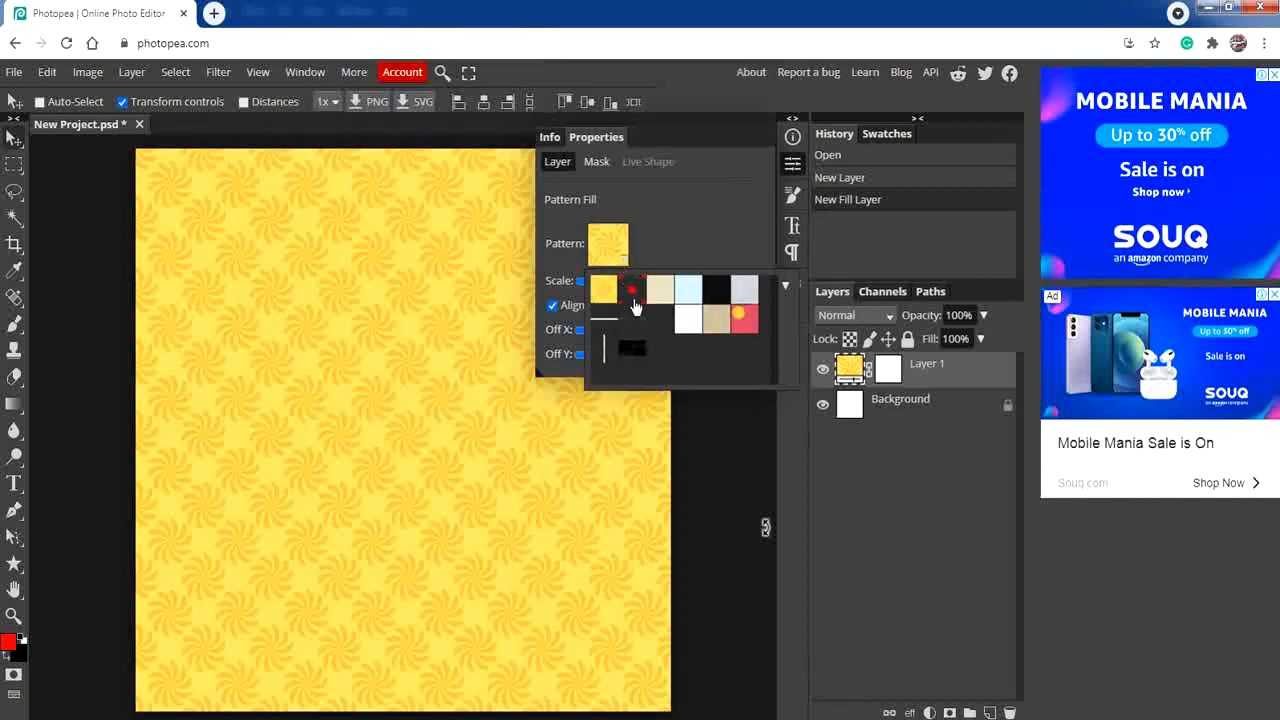
{"action": "left_click", "coordinate": [632, 290]}
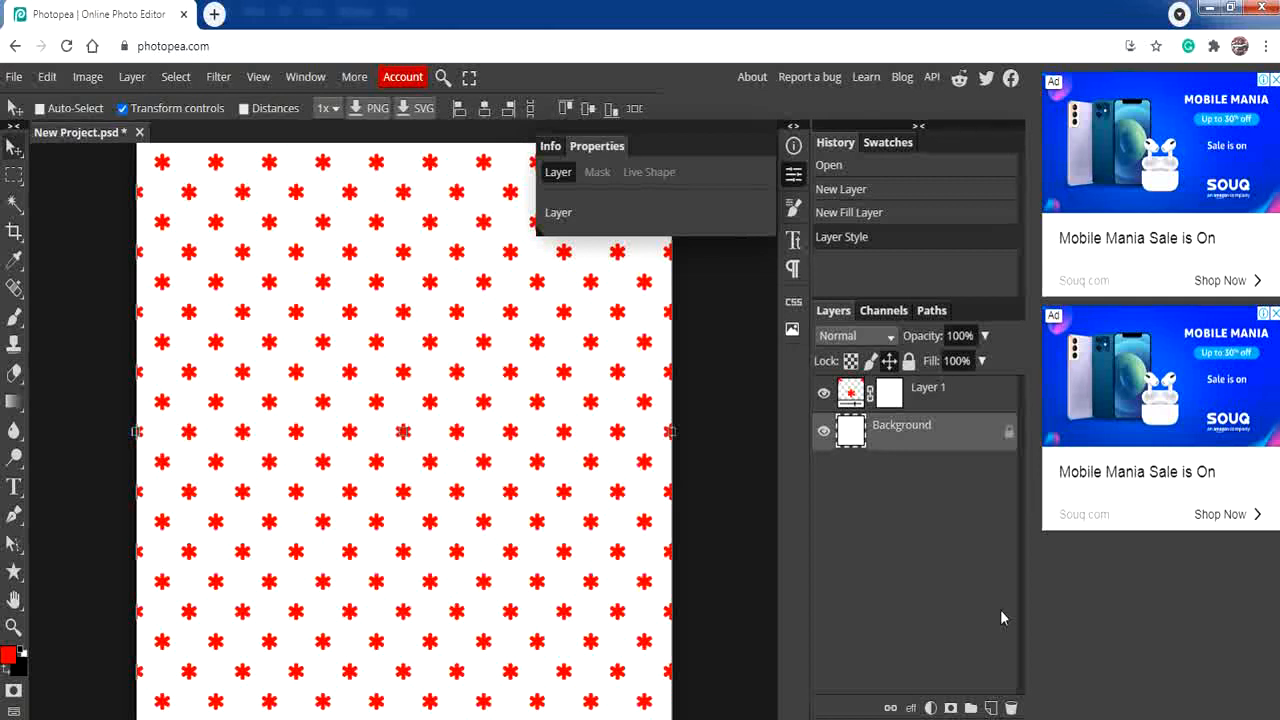
Step: Add a light blue (00cbff) Color Fill layer above the asterisk pattern layer and clip it to the pattern
{"action": "left_click", "coordinate": [920, 392]}
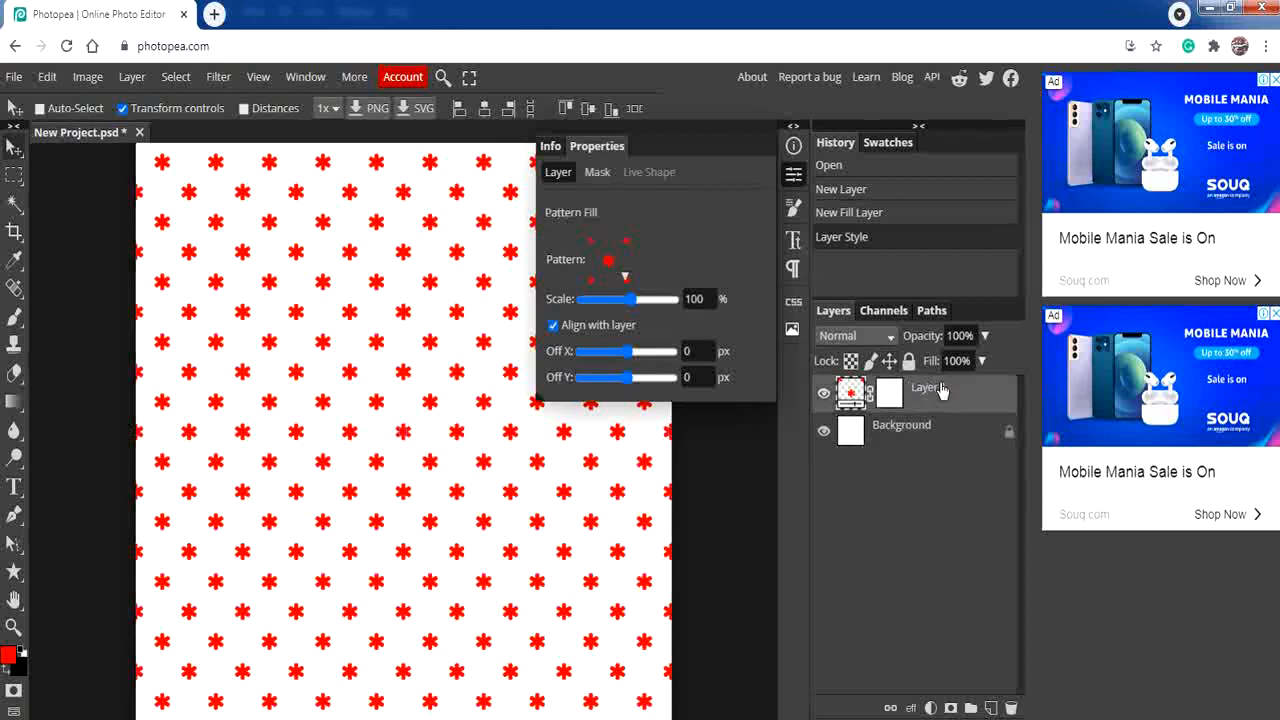
{"action": "left_click", "coordinate": [931, 709]}
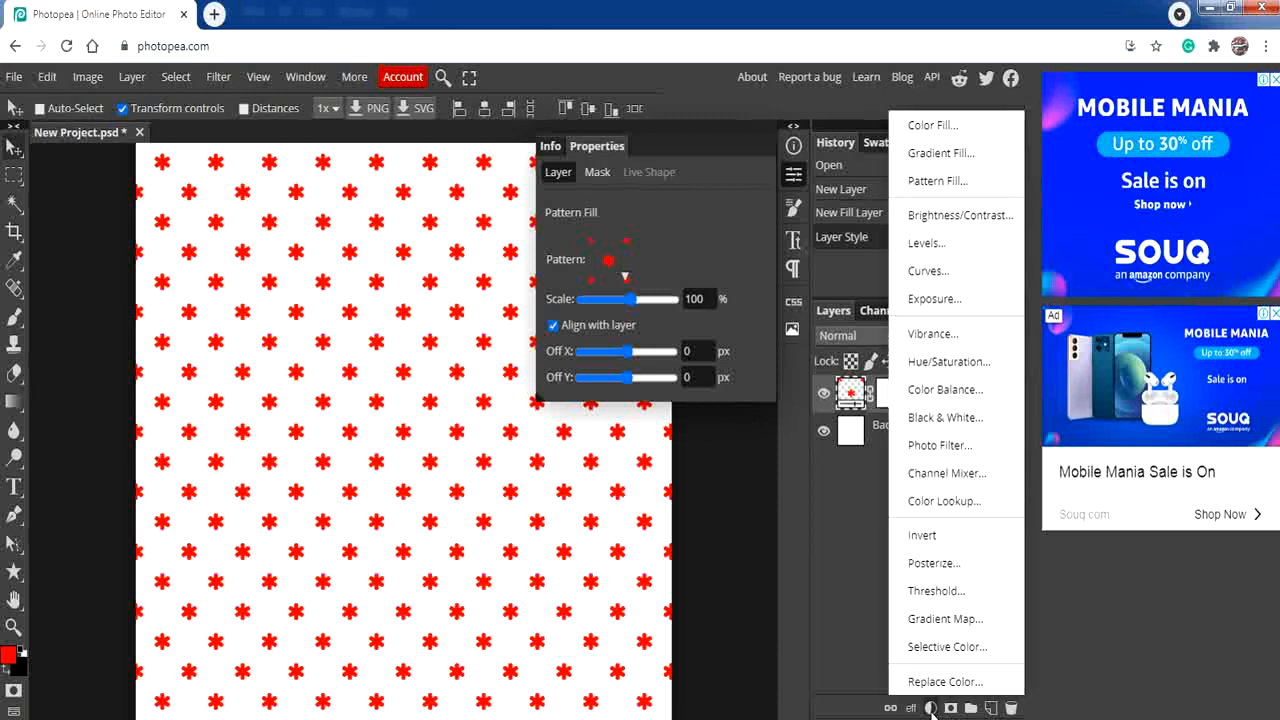
{"action": "left_click", "coordinate": [1003, 134]}
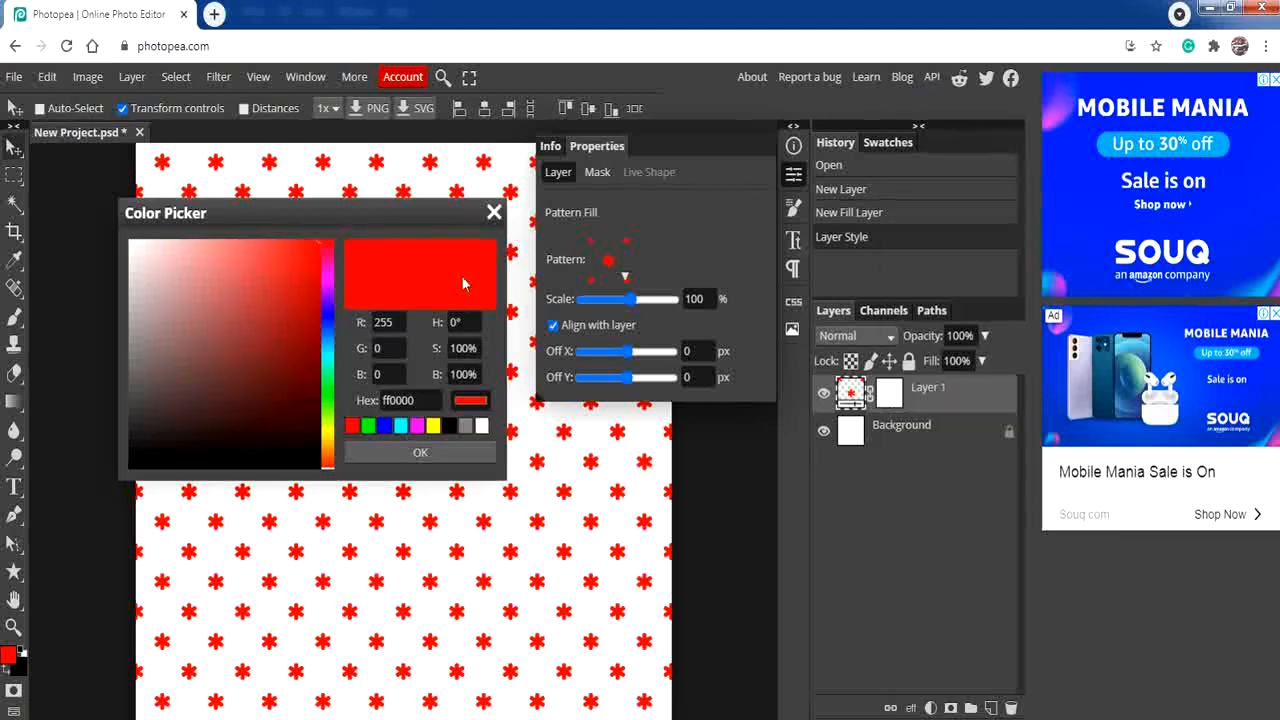
{"action": "left_click", "coordinate": [328, 319]}
{"action": "left_click", "coordinate": [329, 305]}
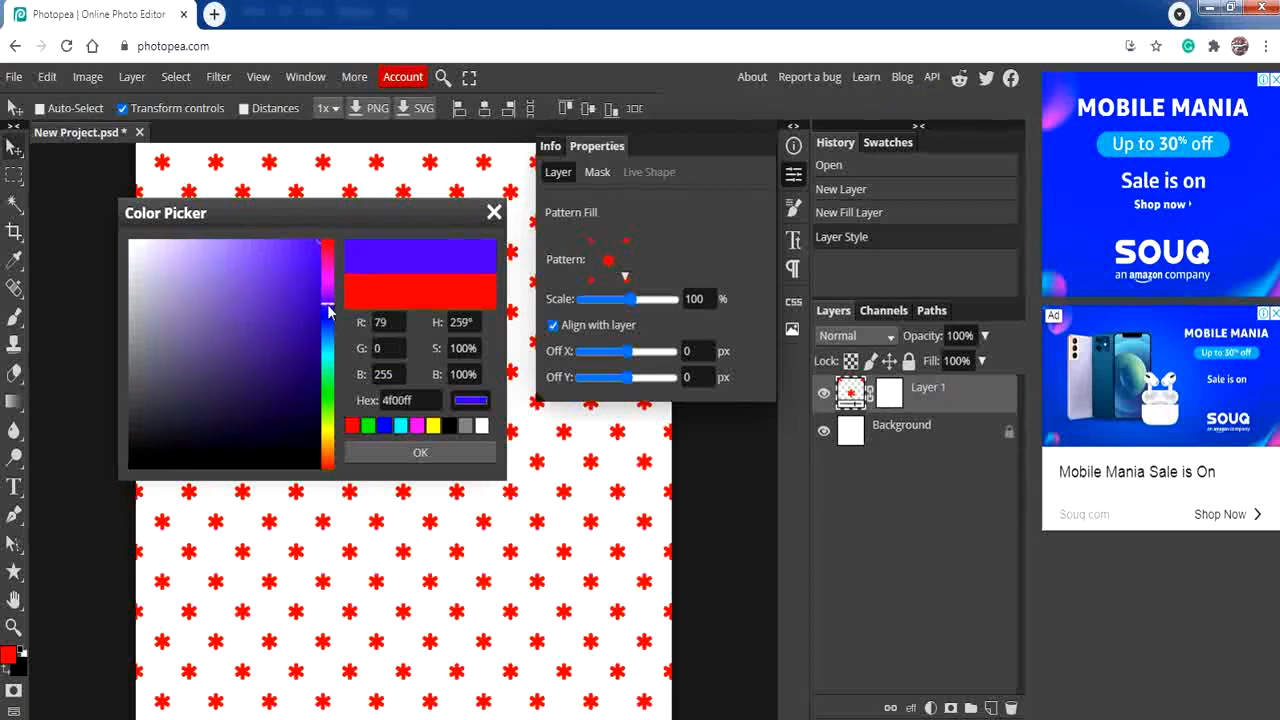
{"action": "left_click", "coordinate": [328, 322]}
{"action": "left_click", "coordinate": [326, 347]}
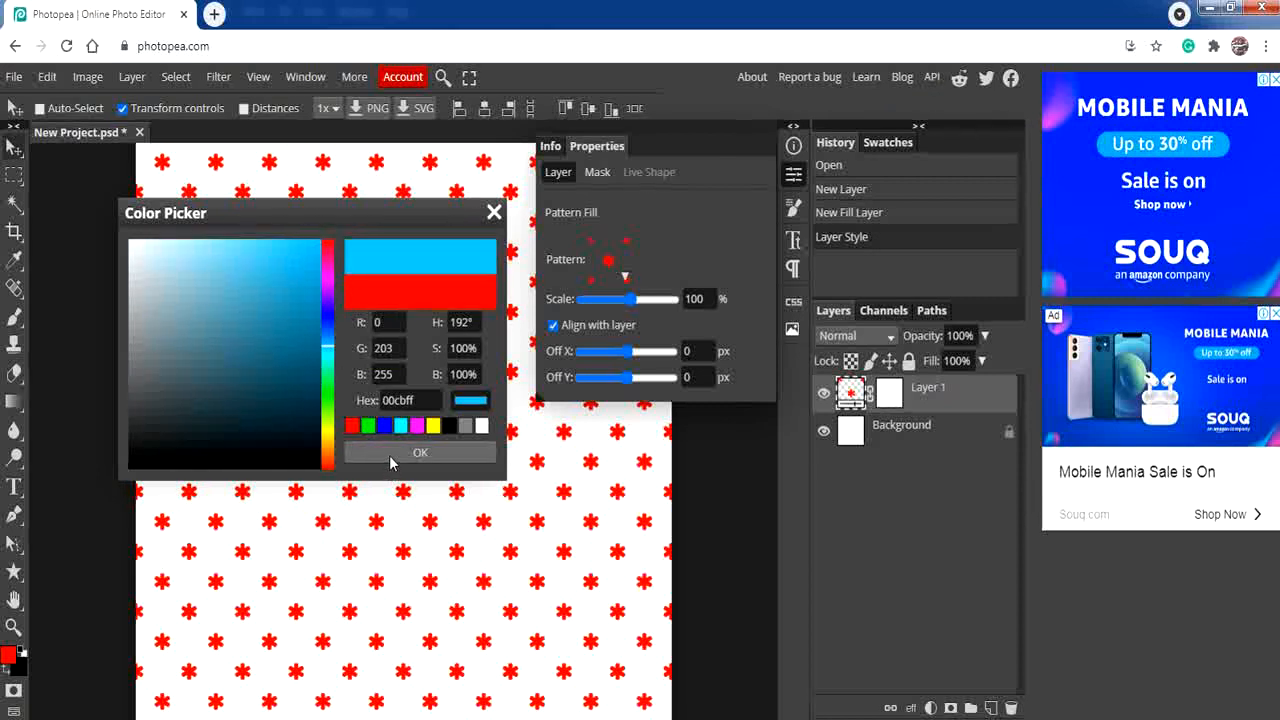
{"action": "left_click", "coordinate": [390, 455]}
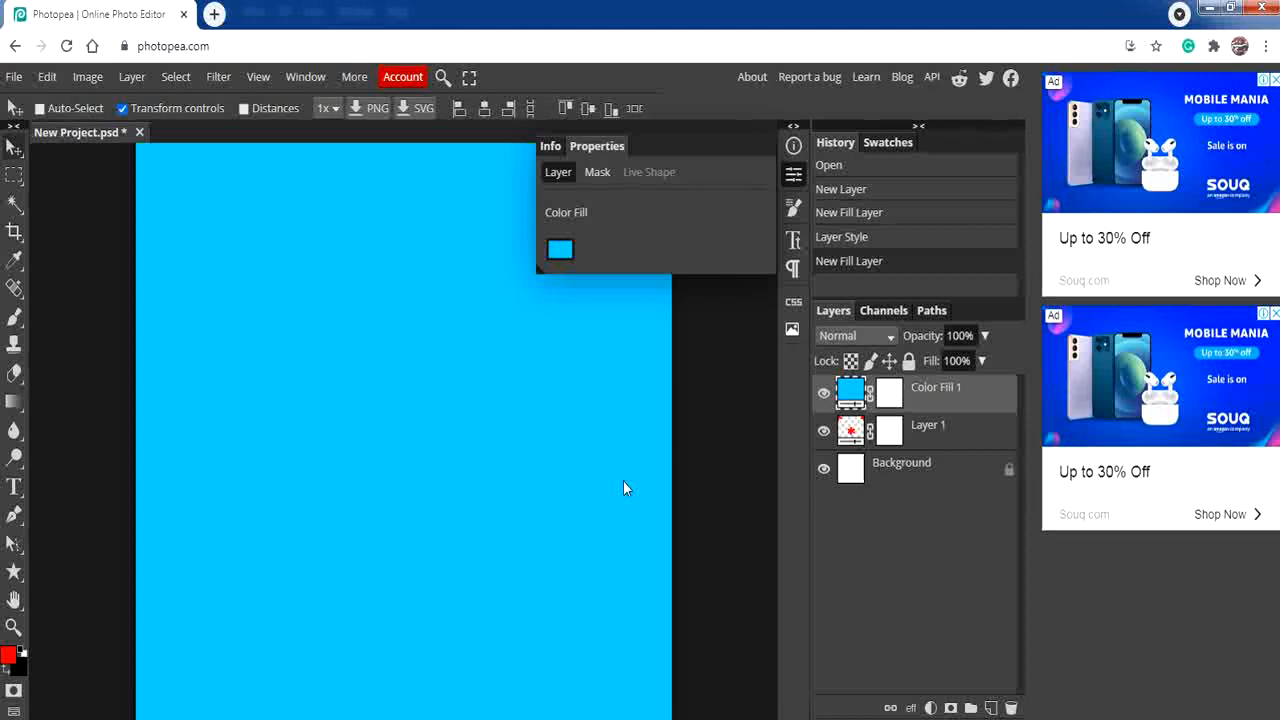
{"action": "right_click", "coordinate": [942, 394]}
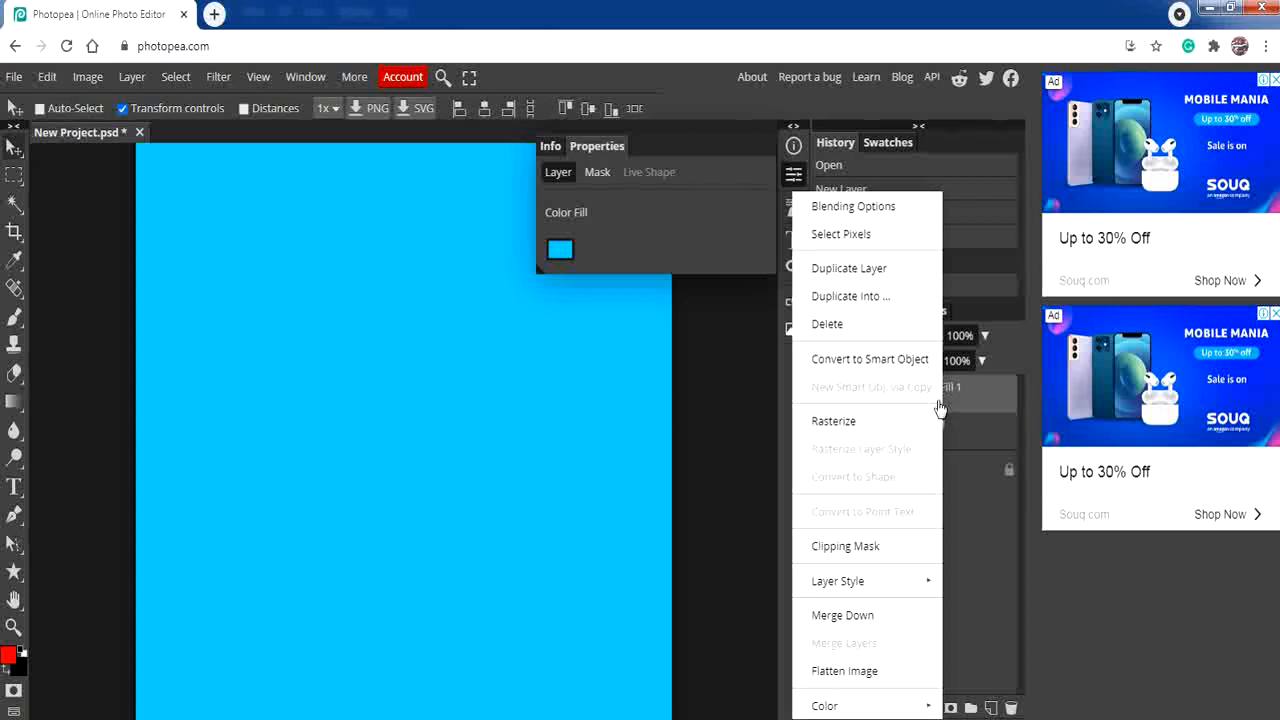
{"action": "left_click", "coordinate": [858, 547]}
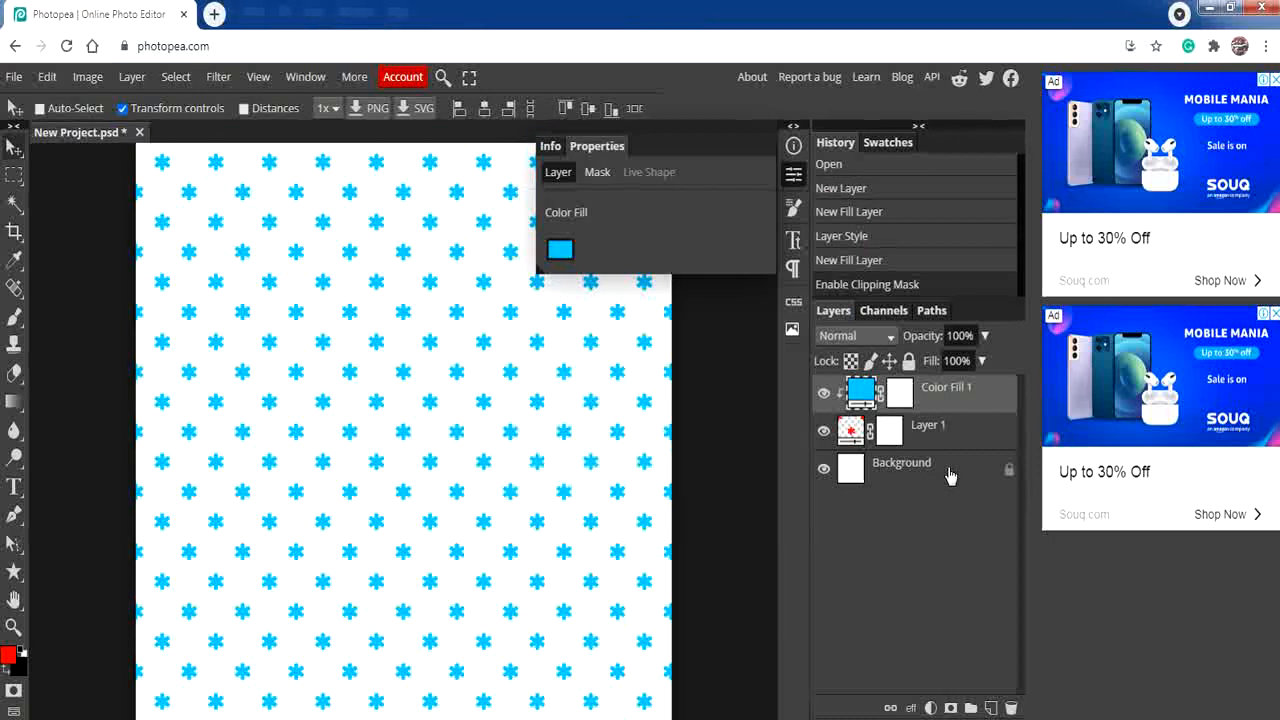
Step: Add a red (ec2121) Color Fill layer directly above the white Background layer, beneath the asterisk pattern
{"action": "left_click", "coordinate": [950, 475]}
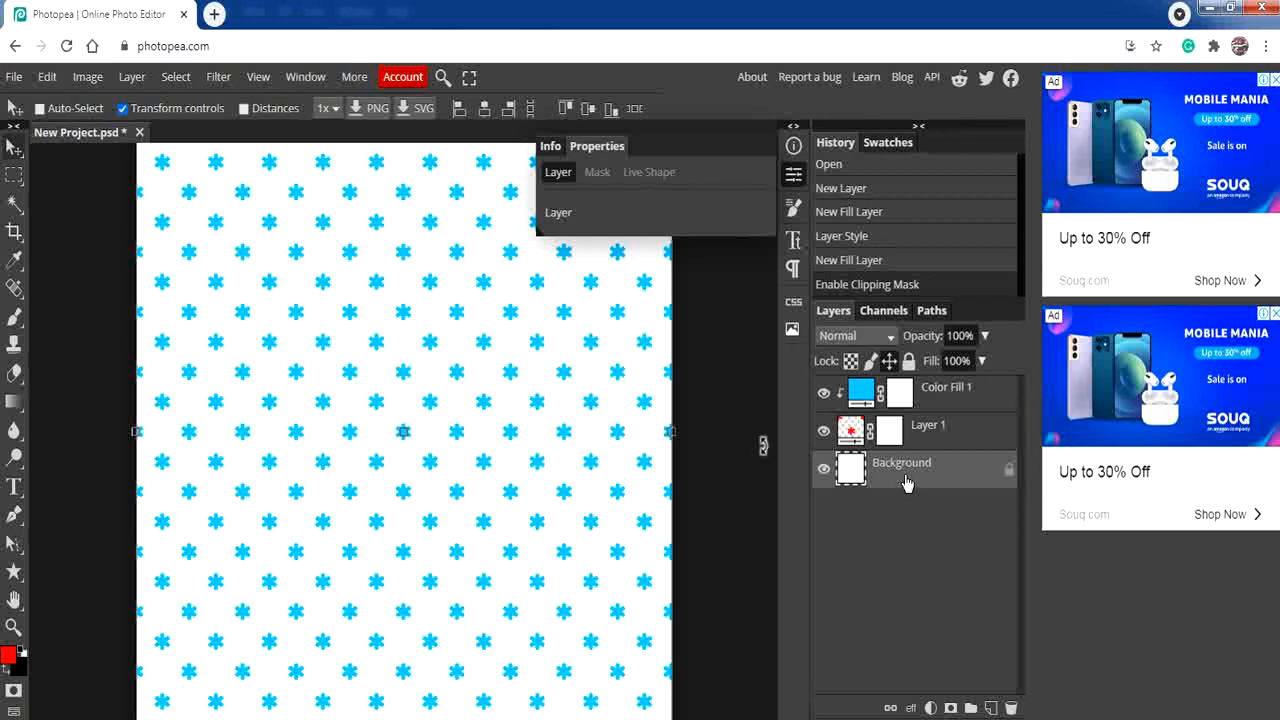
{"action": "left_click", "coordinate": [931, 708]}
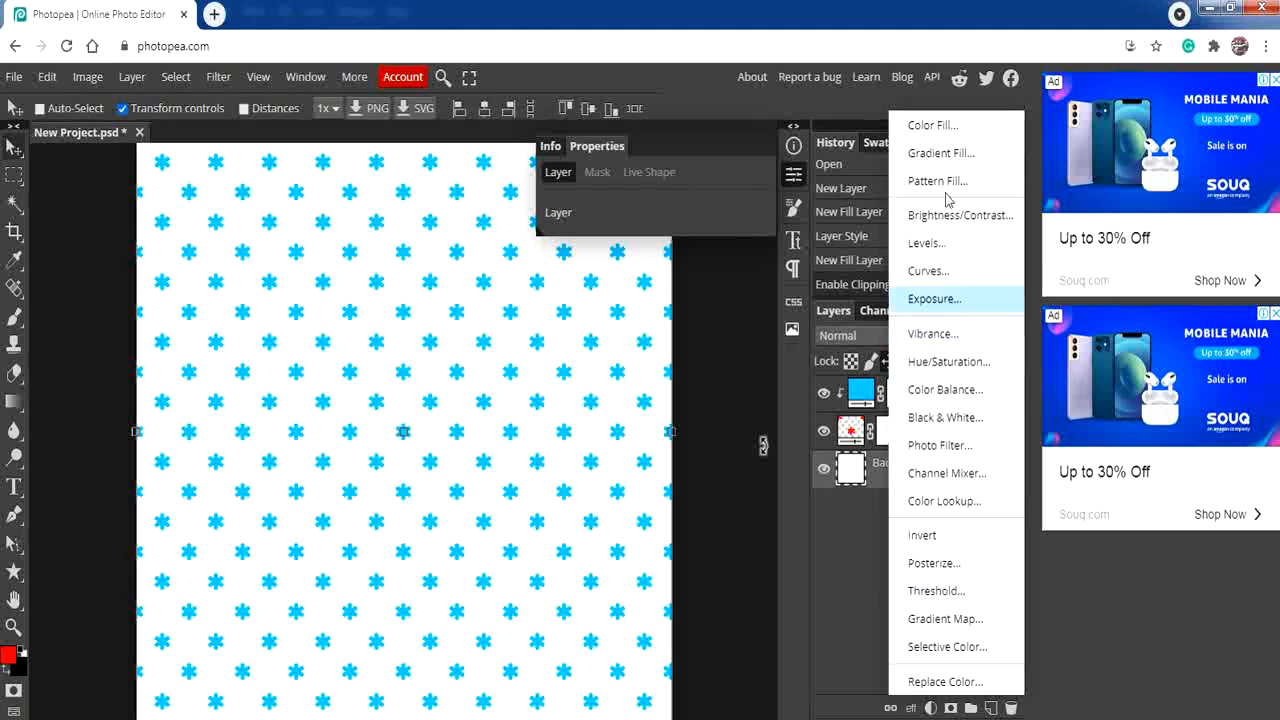
{"action": "left_click", "coordinate": [937, 127]}
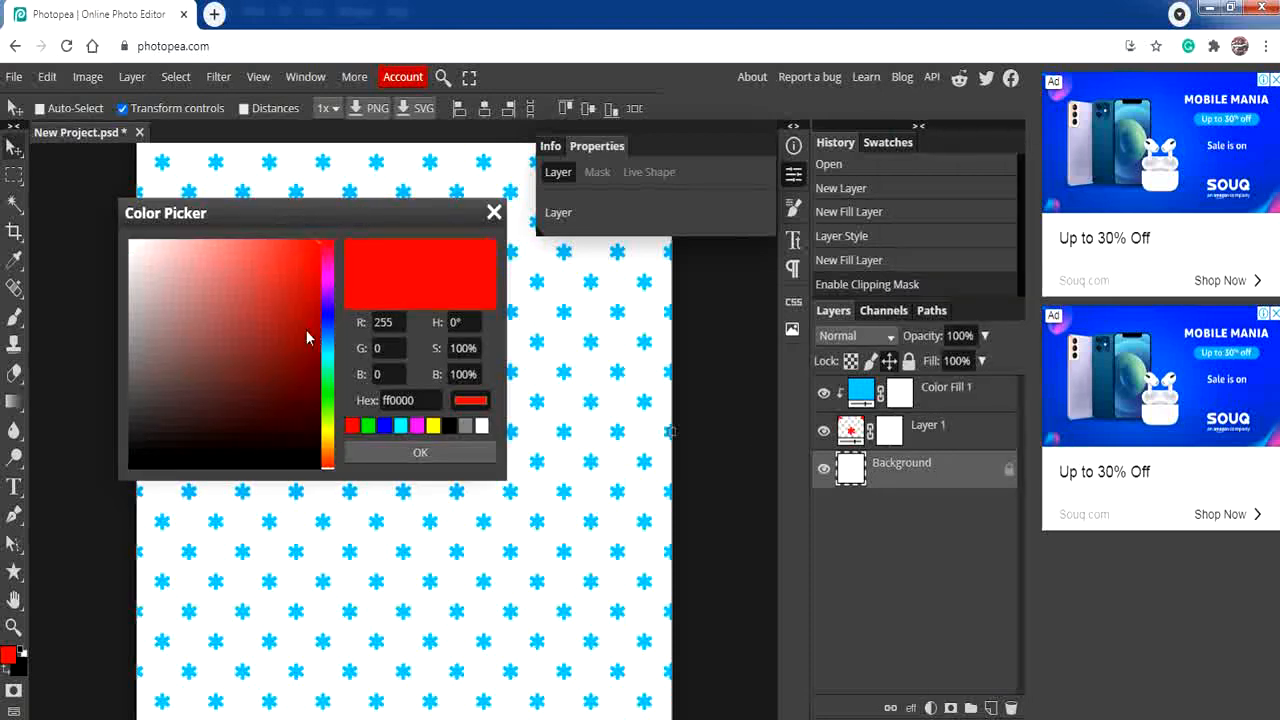
{"action": "left_click", "coordinate": [294, 256]}
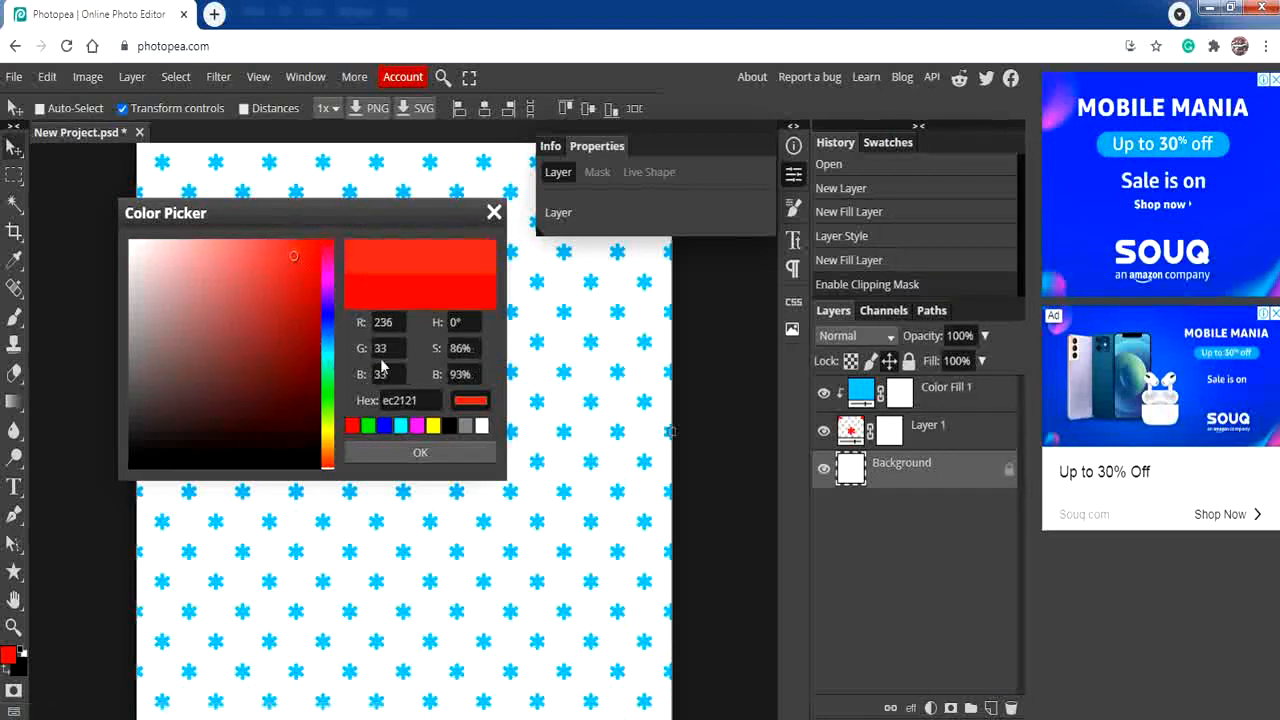
{"action": "left_click", "coordinate": [417, 452]}
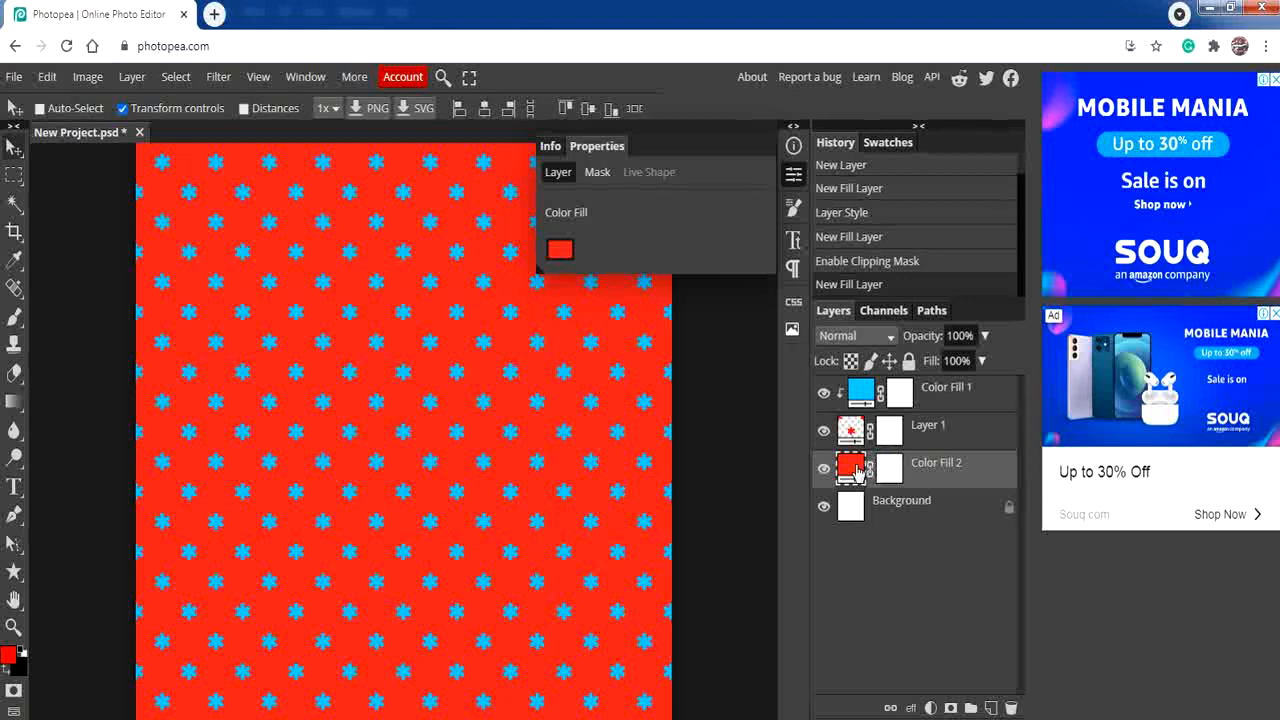
Step: Change the red background fill's color to dark green (006a28) and merge that fill layer down into the Background
{"action": "double_click", "coordinate": [852, 467]}
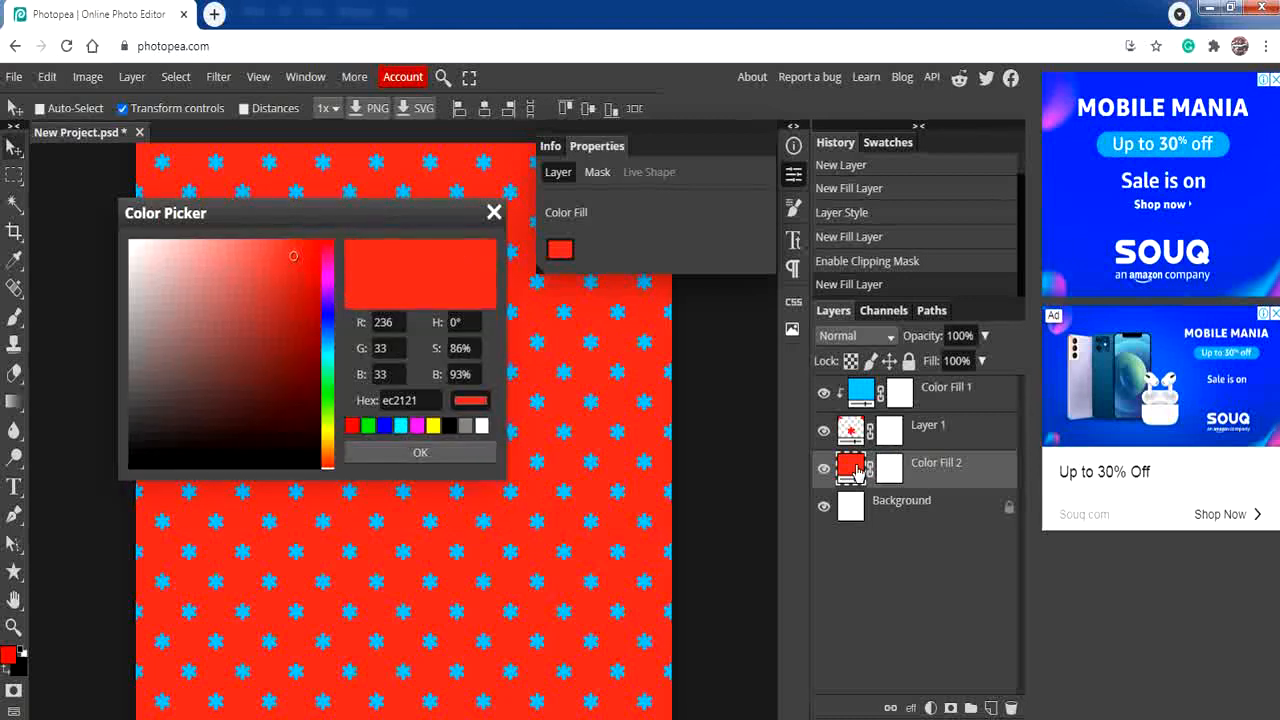
{"action": "left_click", "coordinate": [329, 316]}
{"action": "left_click", "coordinate": [295, 301]}
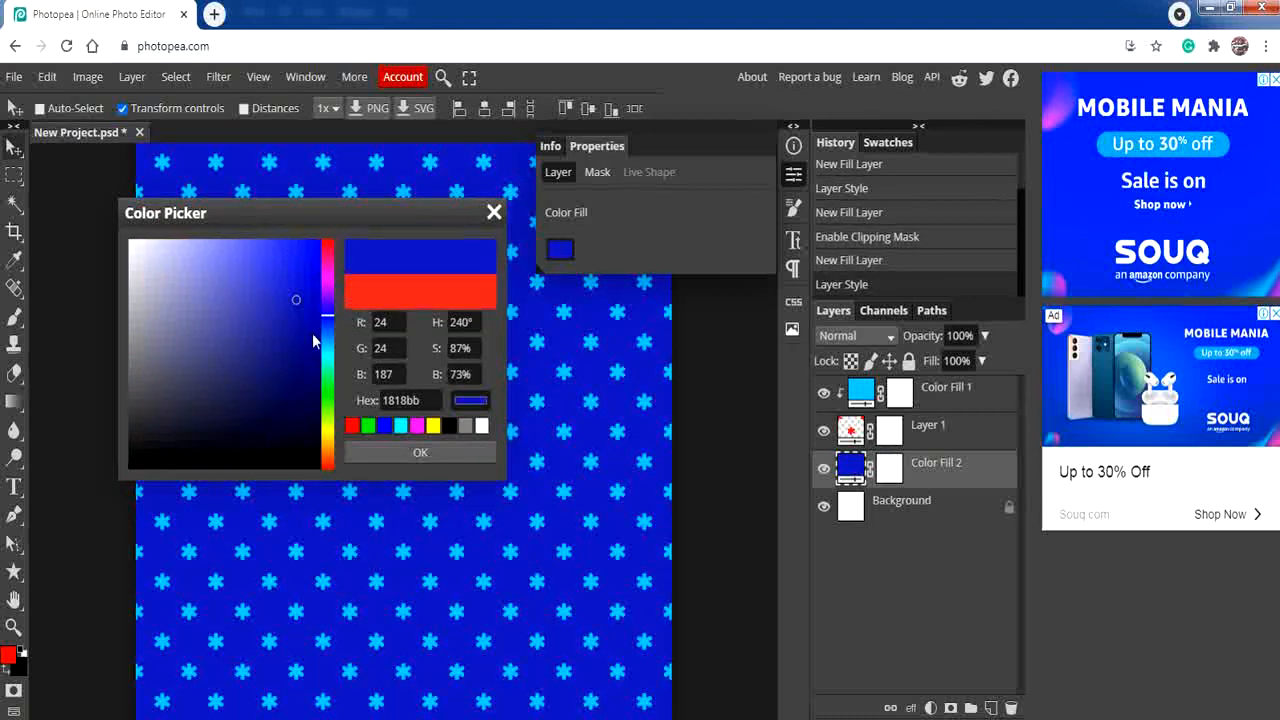
{"action": "left_click", "coordinate": [312, 333]}
{"action": "left_click", "coordinate": [325, 381]}
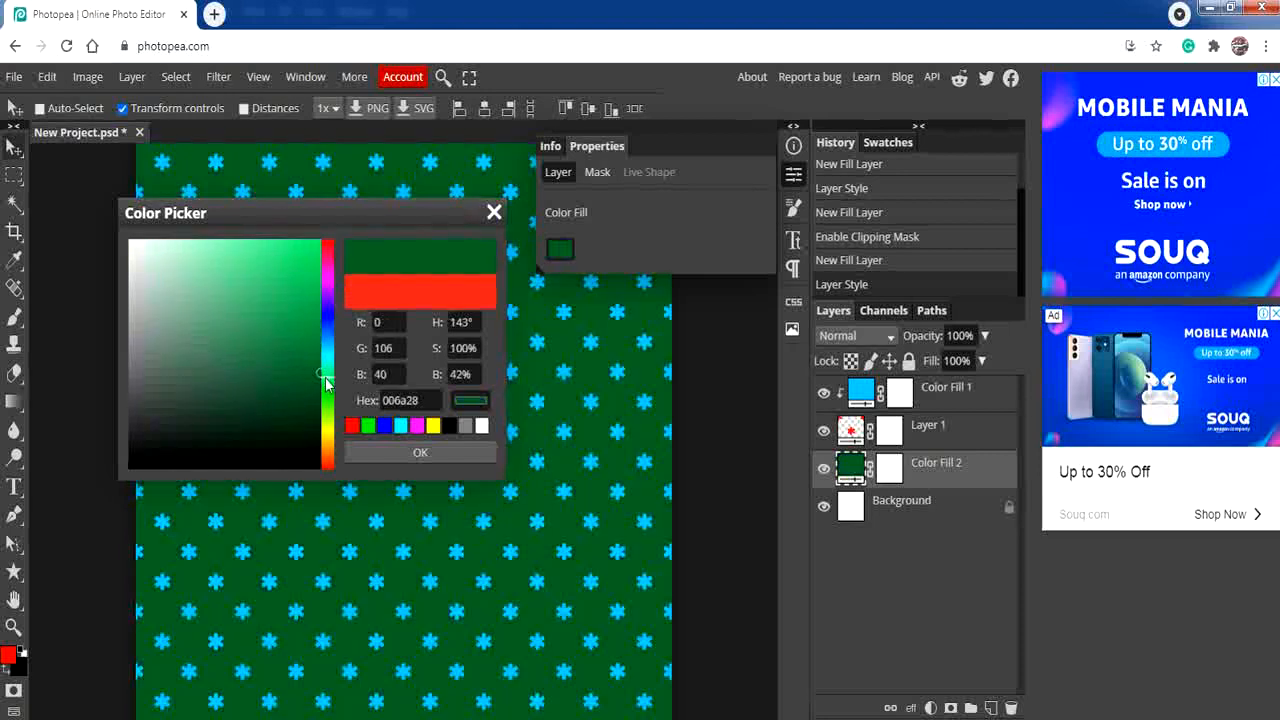
{"action": "left_click", "coordinate": [439, 451]}
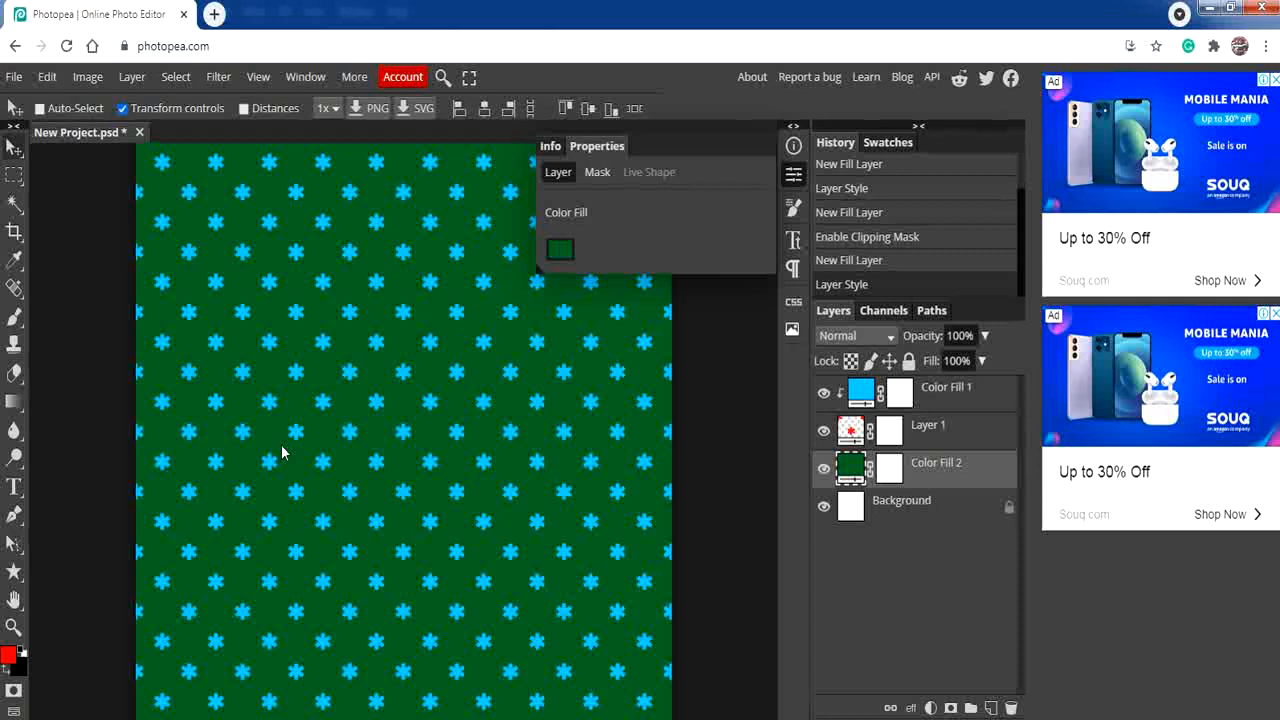
{"action": "left_click", "coordinate": [128, 77]}
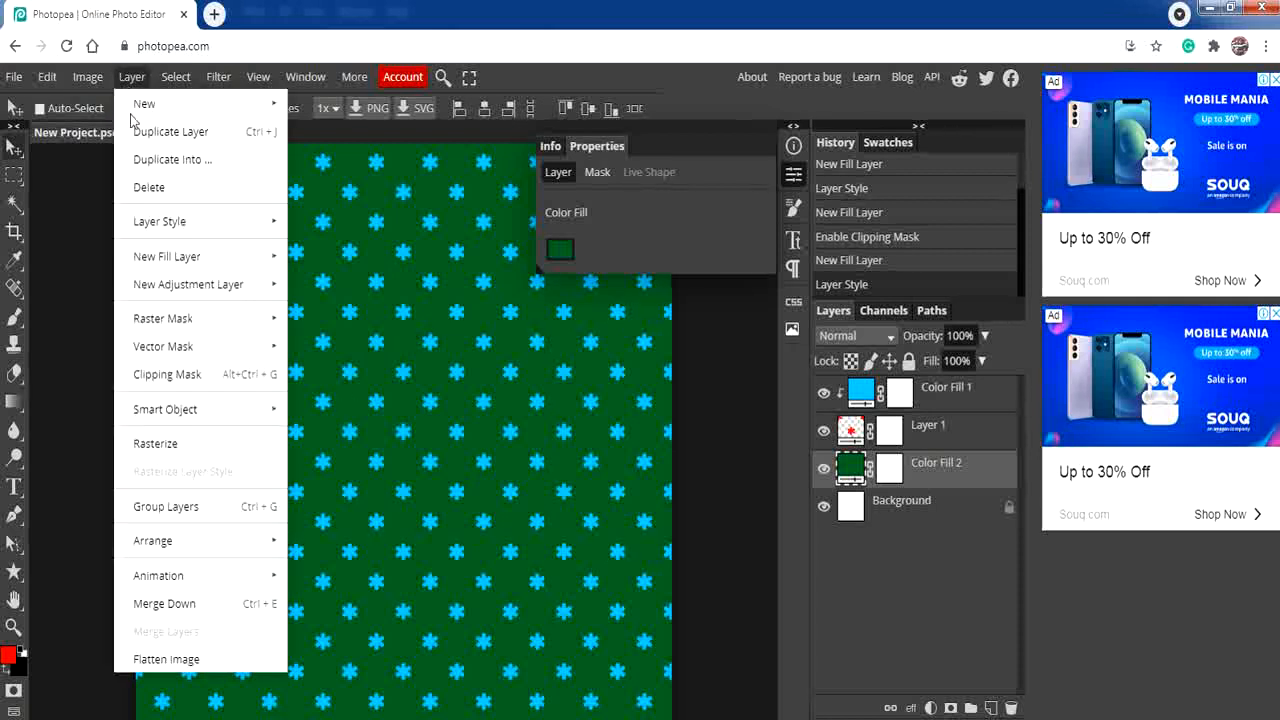
{"action": "left_click", "coordinate": [199, 604]}
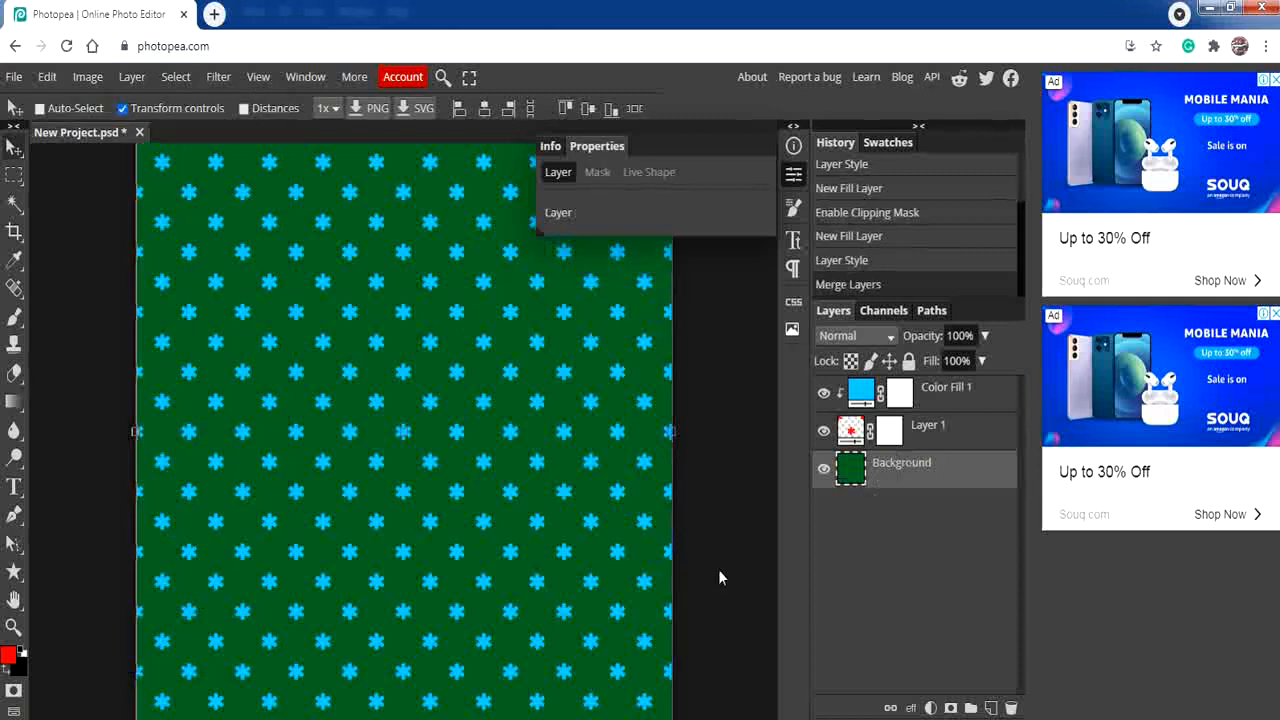
{"action": "left_click", "coordinate": [953, 398]}
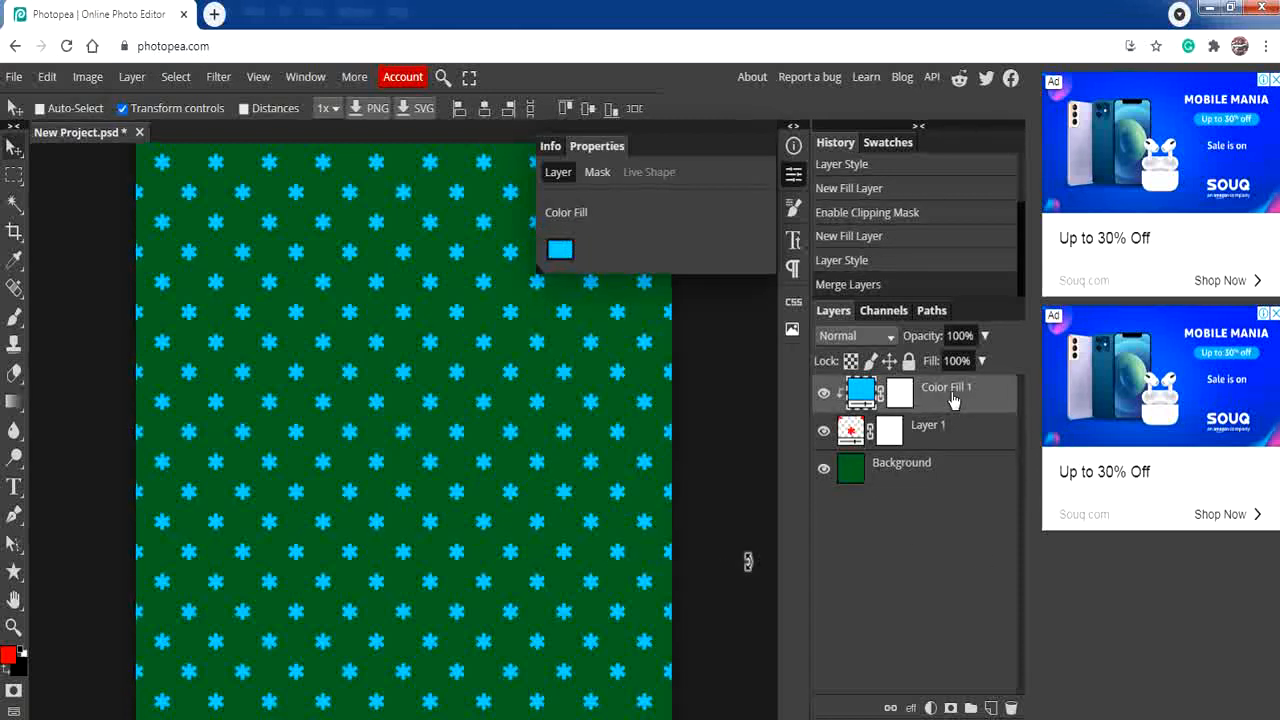
{"action": "key", "text": "ctrl"}
{"action": "left_click", "coordinate": [943, 472], "text": "ctrl"}
{"action": "left_click", "coordinate": [941, 440], "text": "ctrl"}
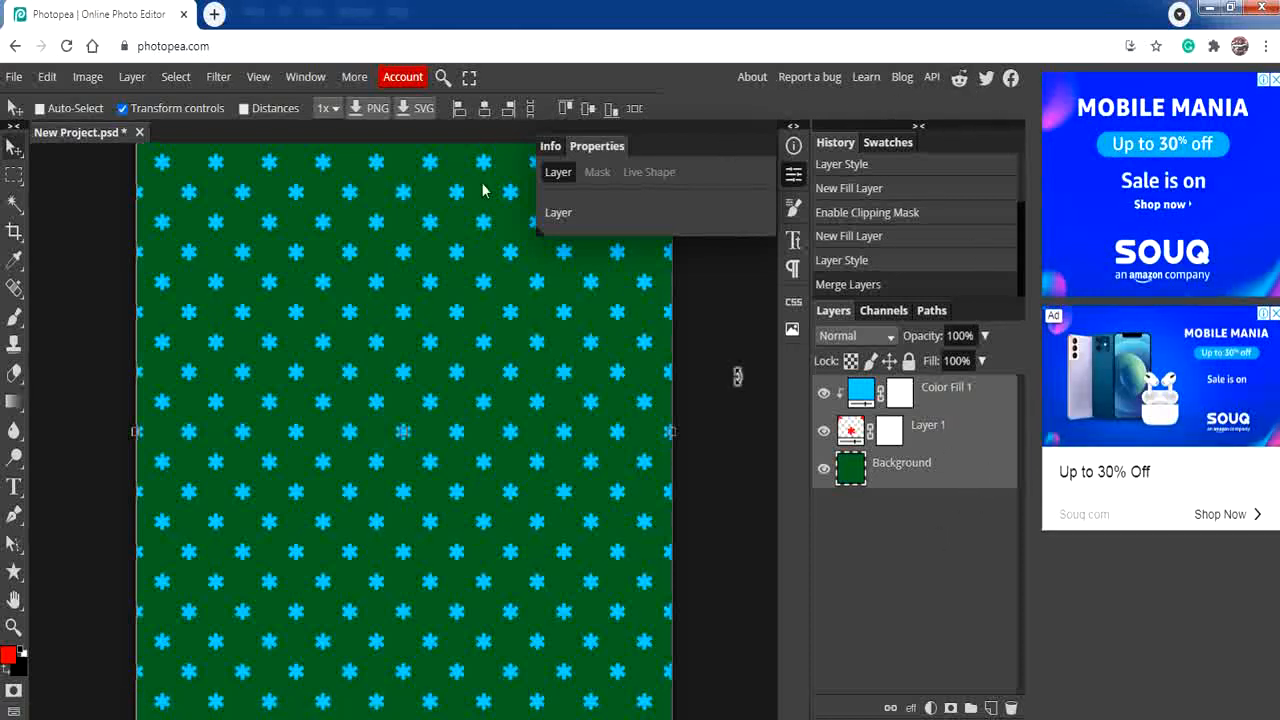
{"action": "left_click", "coordinate": [139, 78]}
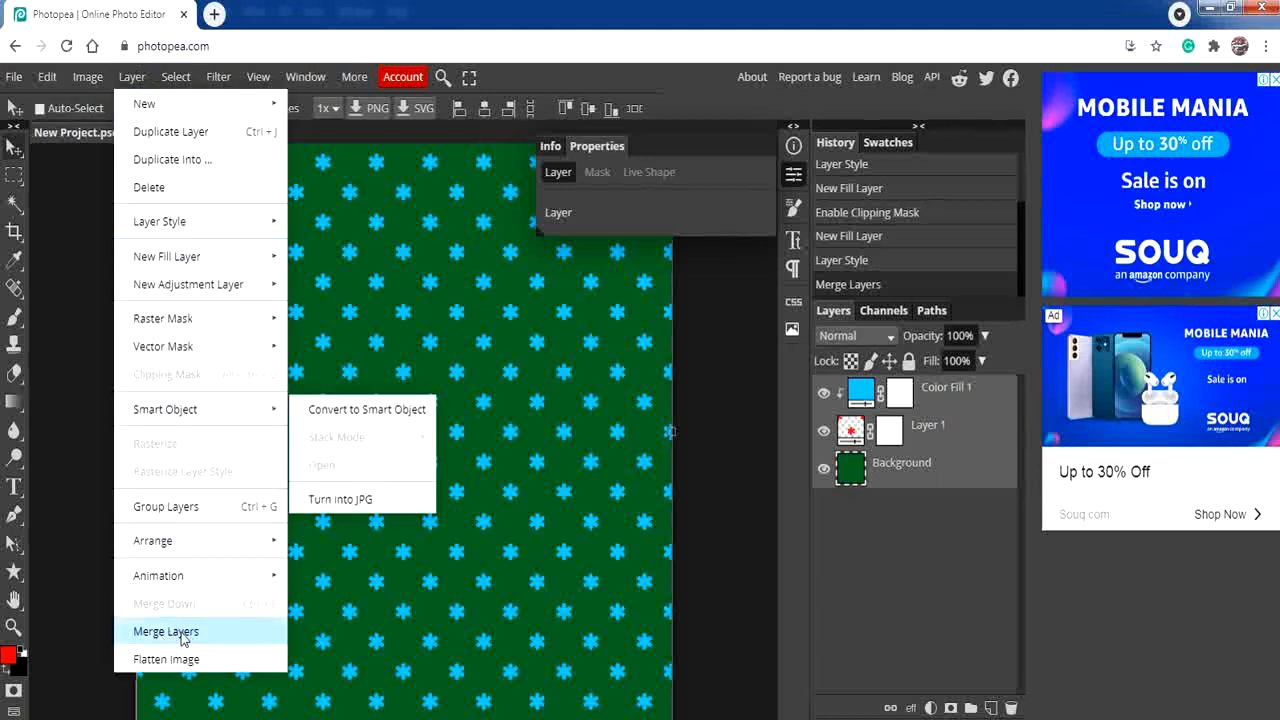
{"action": "left_click", "coordinate": [867, 533]}
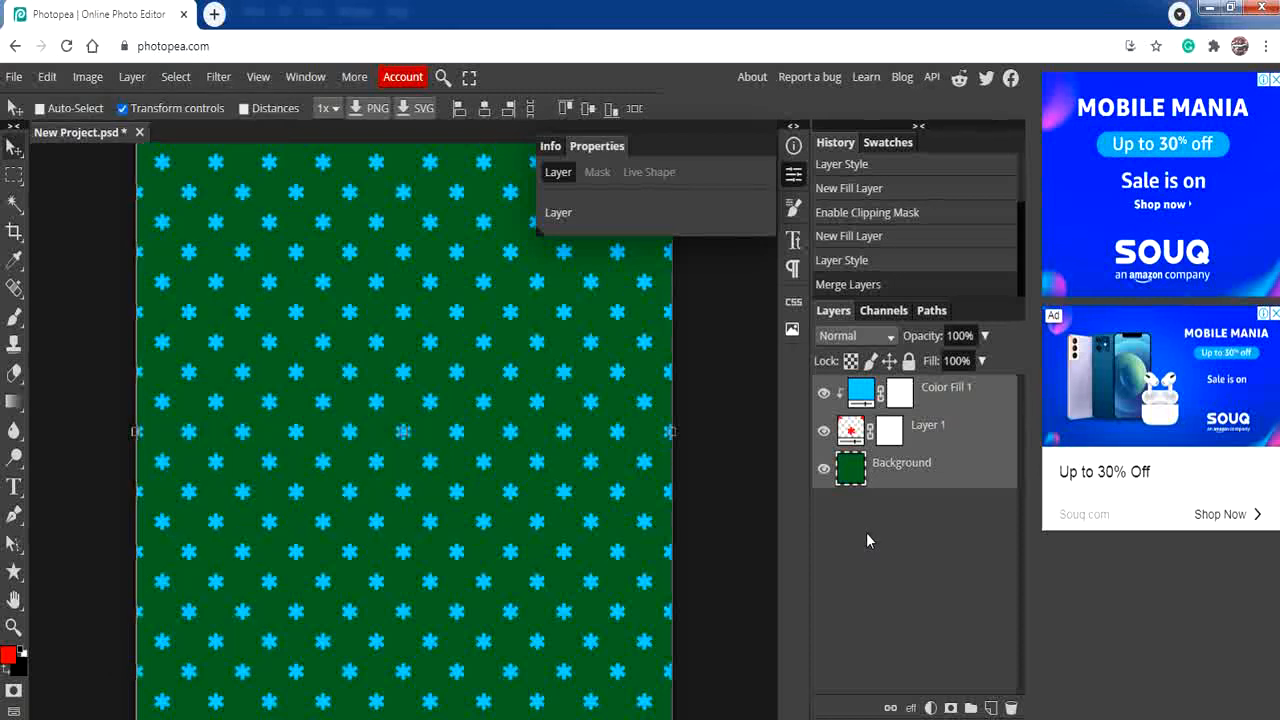
{"action": "left_click", "coordinate": [138, 78]}
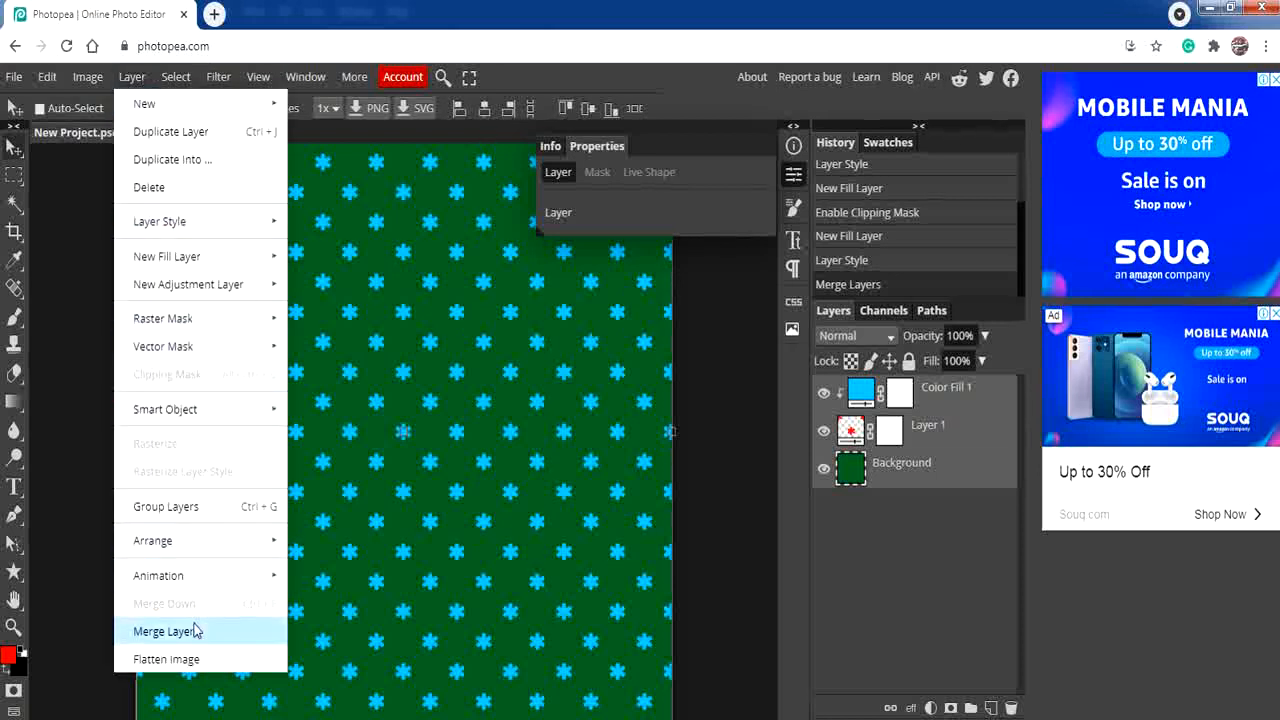
{"action": "left_click", "coordinate": [922, 618]}
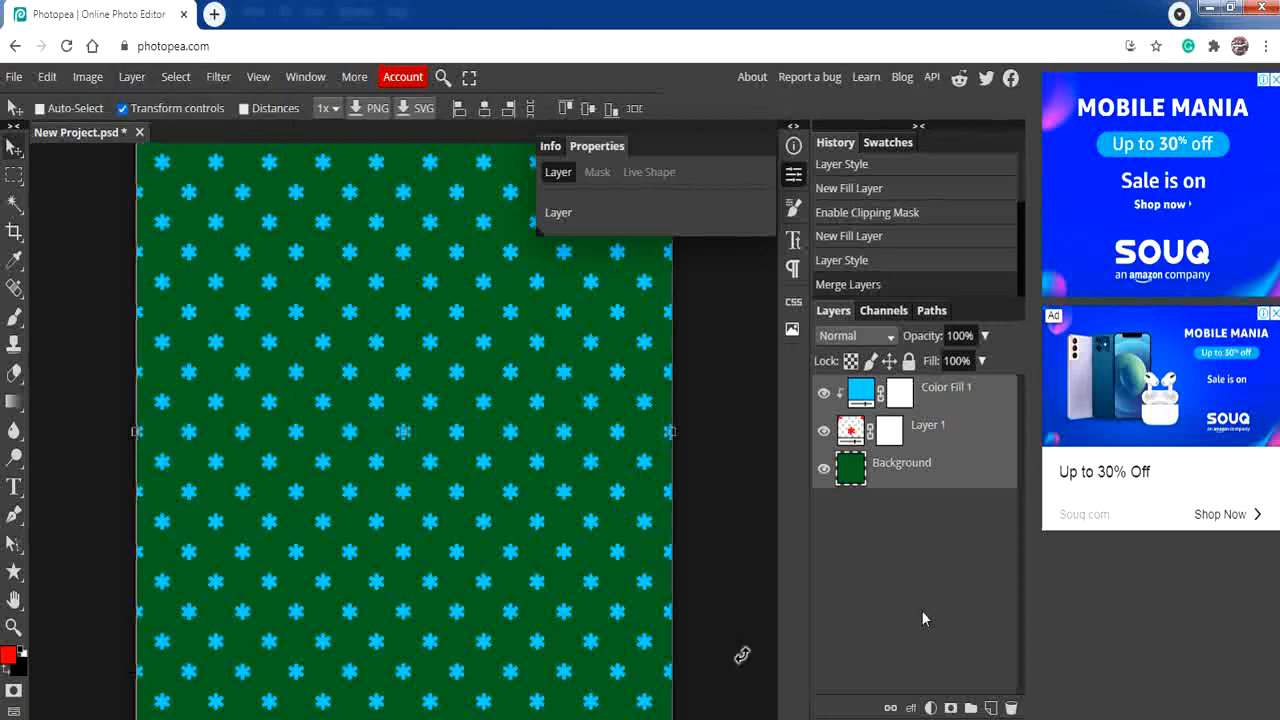
{"action": "left_click", "coordinate": [932, 468], "text": "ctrl"}
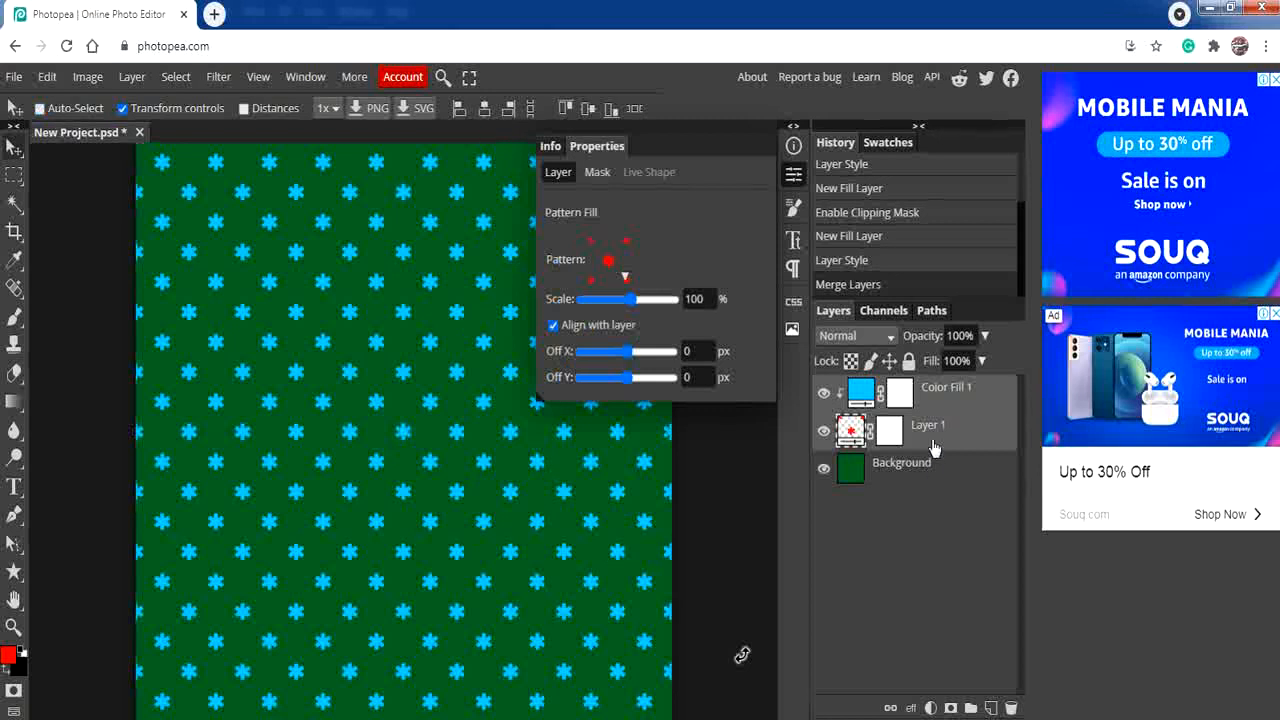
{"action": "left_click", "coordinate": [935, 436]}
{"action": "left_click", "coordinate": [940, 404]}
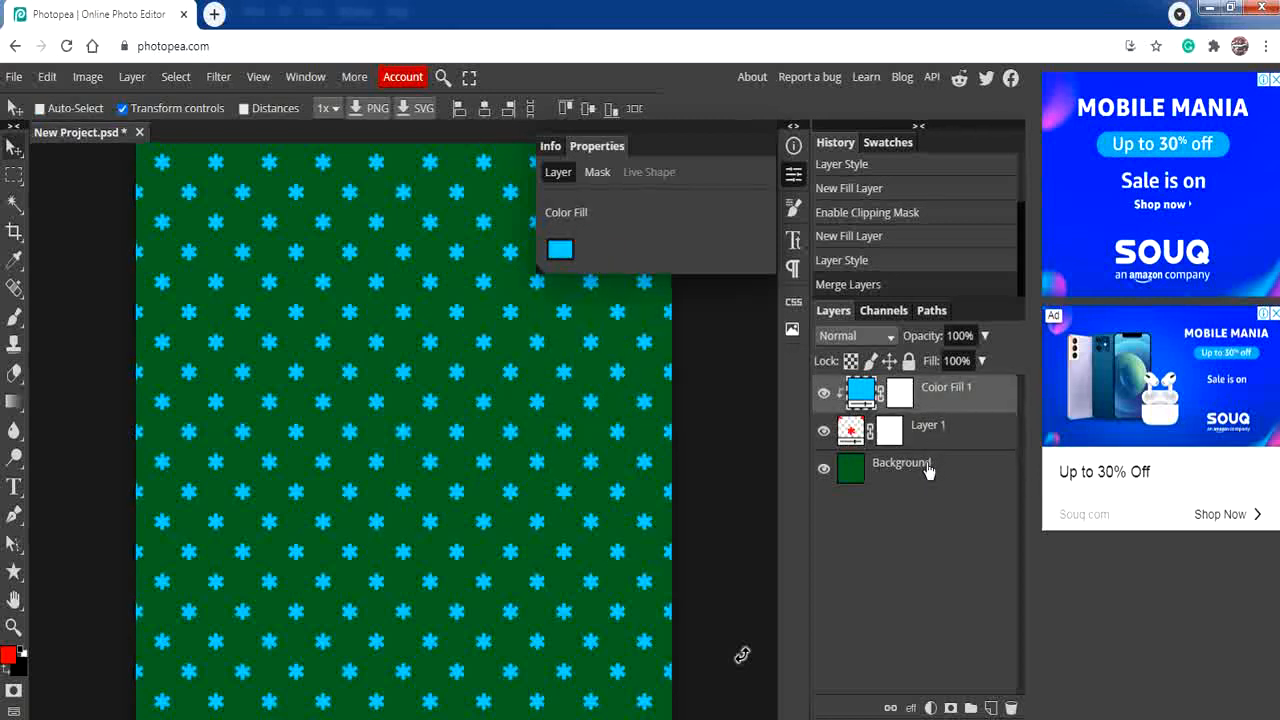
Step: Select the Background, the asterisk pattern layer and the light blue Color Fill layer together and merge them into one layer
{"action": "left_click", "coordinate": [928, 468]}
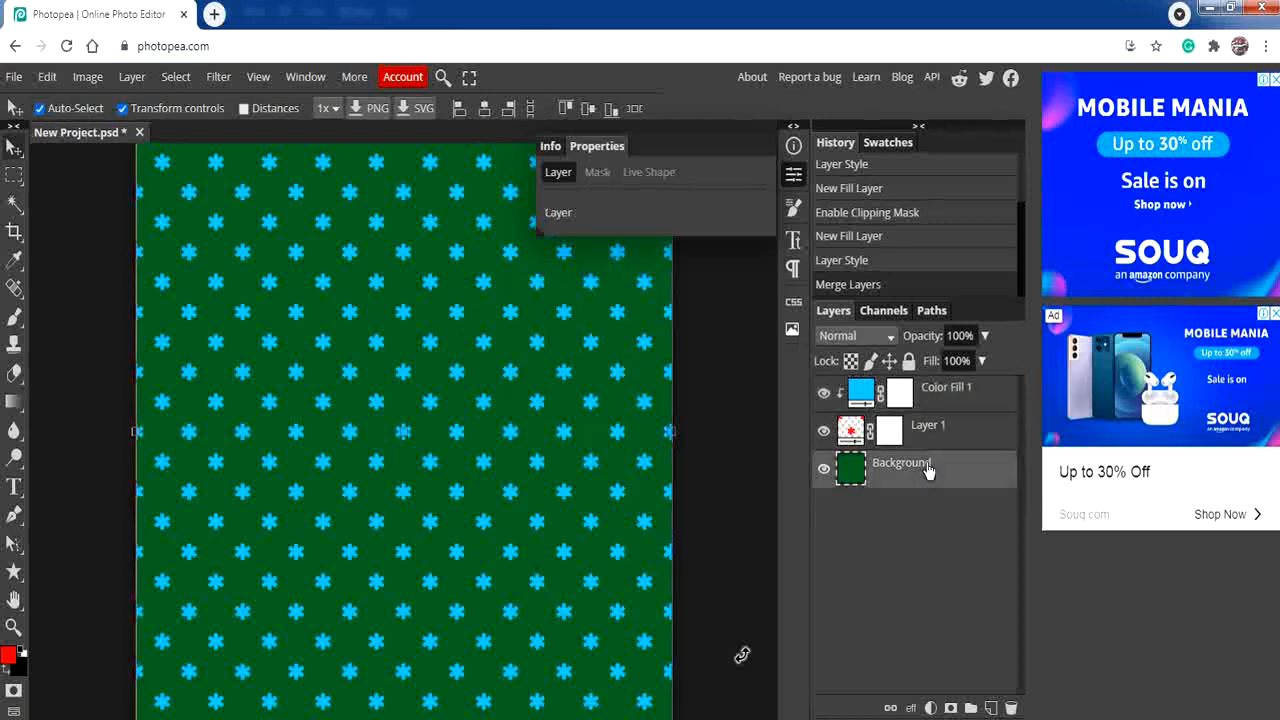
{"action": "left_click", "coordinate": [935, 440], "text": "shift"}
{"action": "left_click", "coordinate": [944, 405], "text": "shift"}
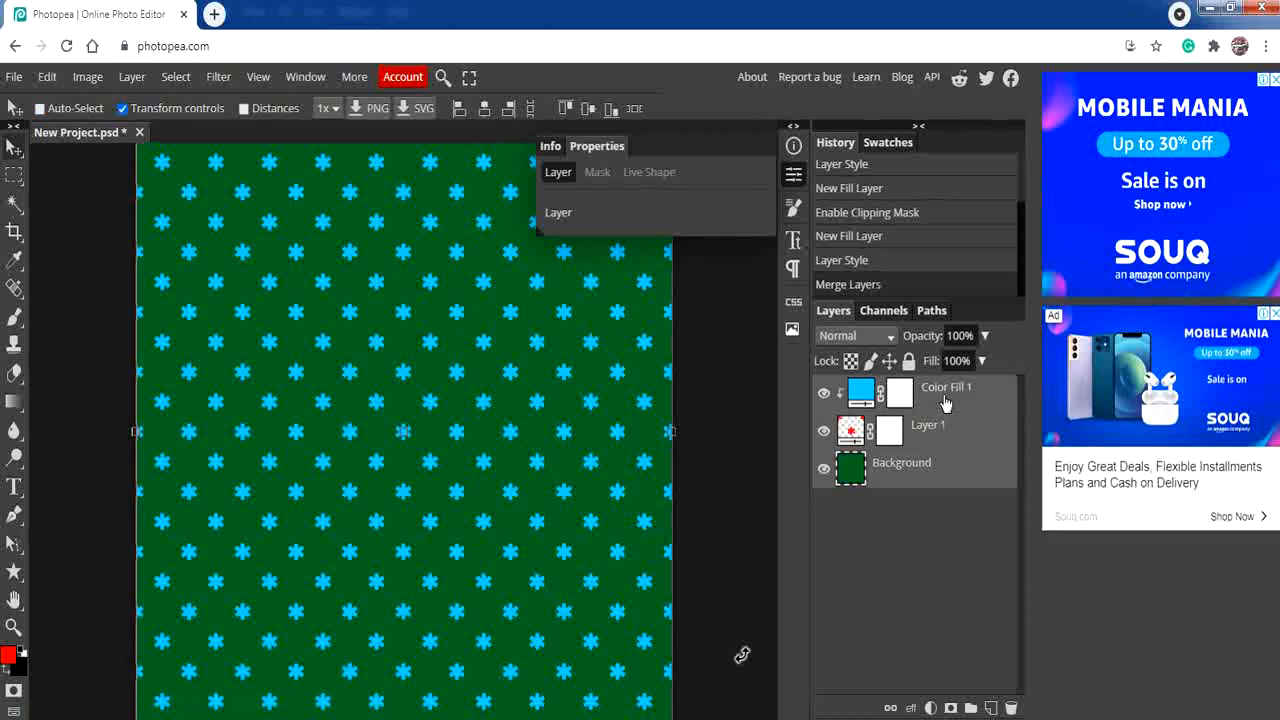
{"action": "left_click", "coordinate": [120, 77]}
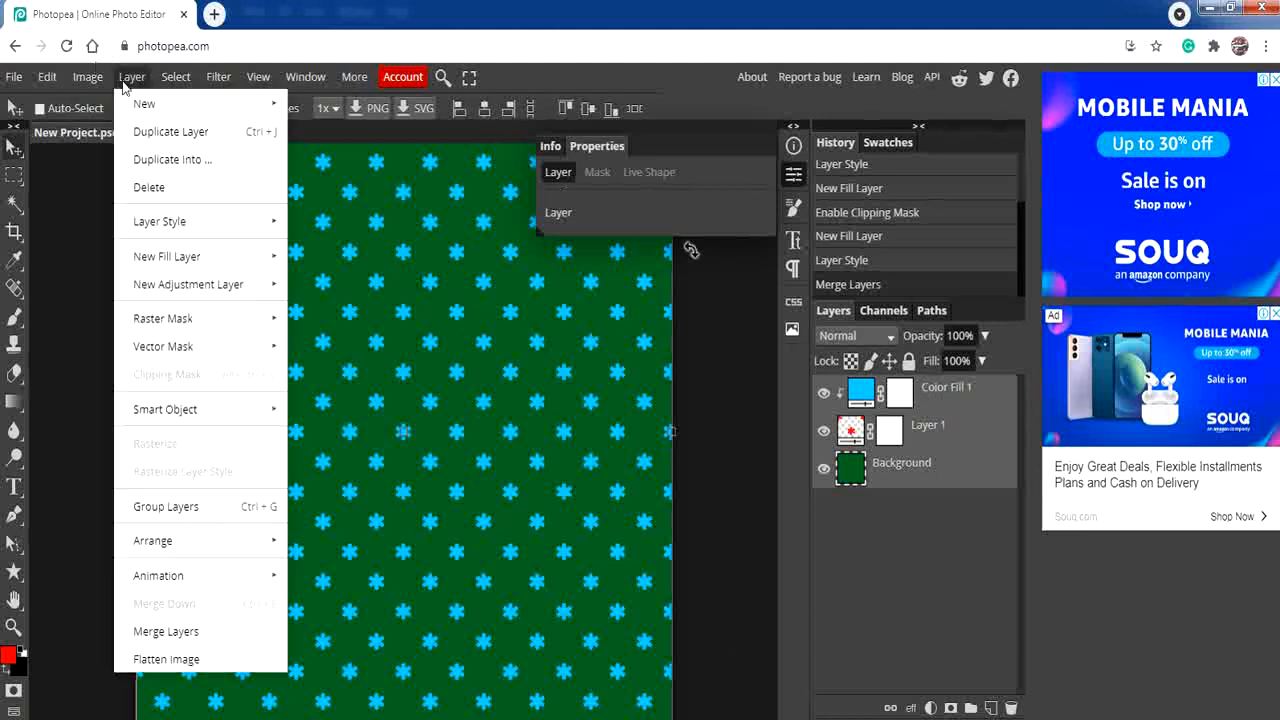
{"action": "left_click", "coordinate": [190, 640]}
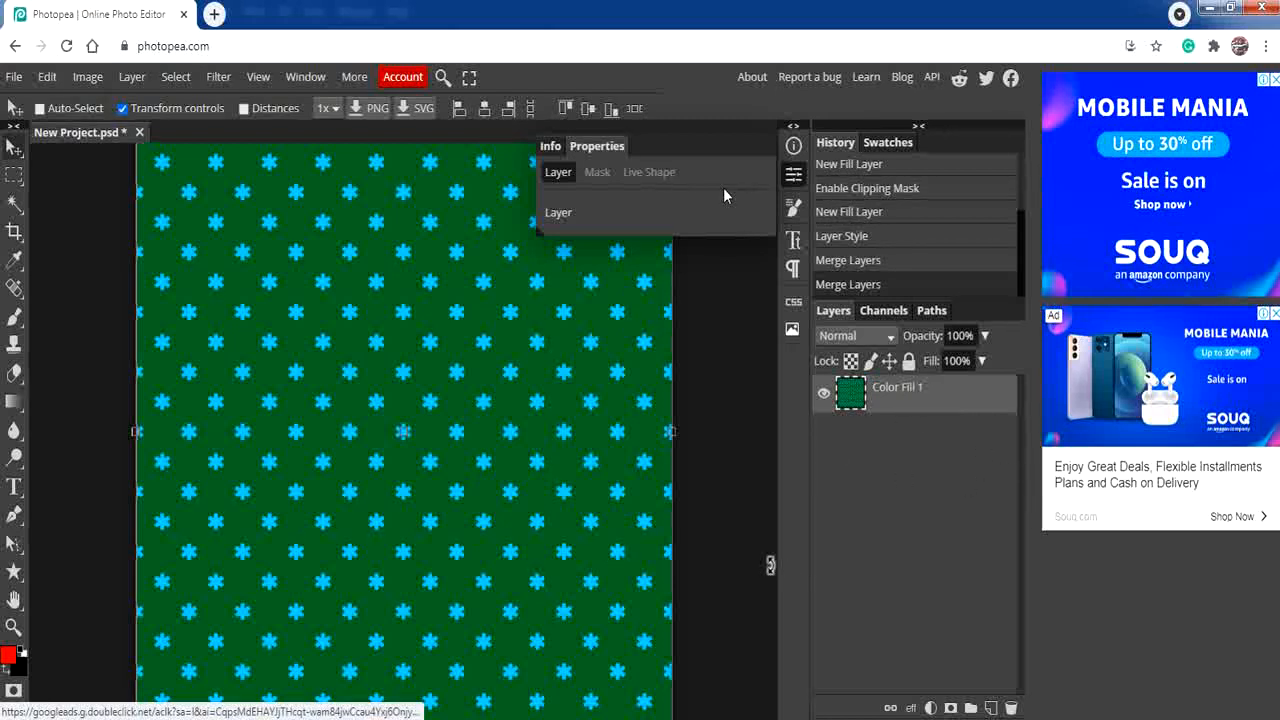
Step: Start Free Transform on the merged pattern layer and collapse the side panels to uncover the canvas
{"action": "key", "text": "ctrl+alt+t"}
{"action": "left_click", "coordinate": [792, 125]}
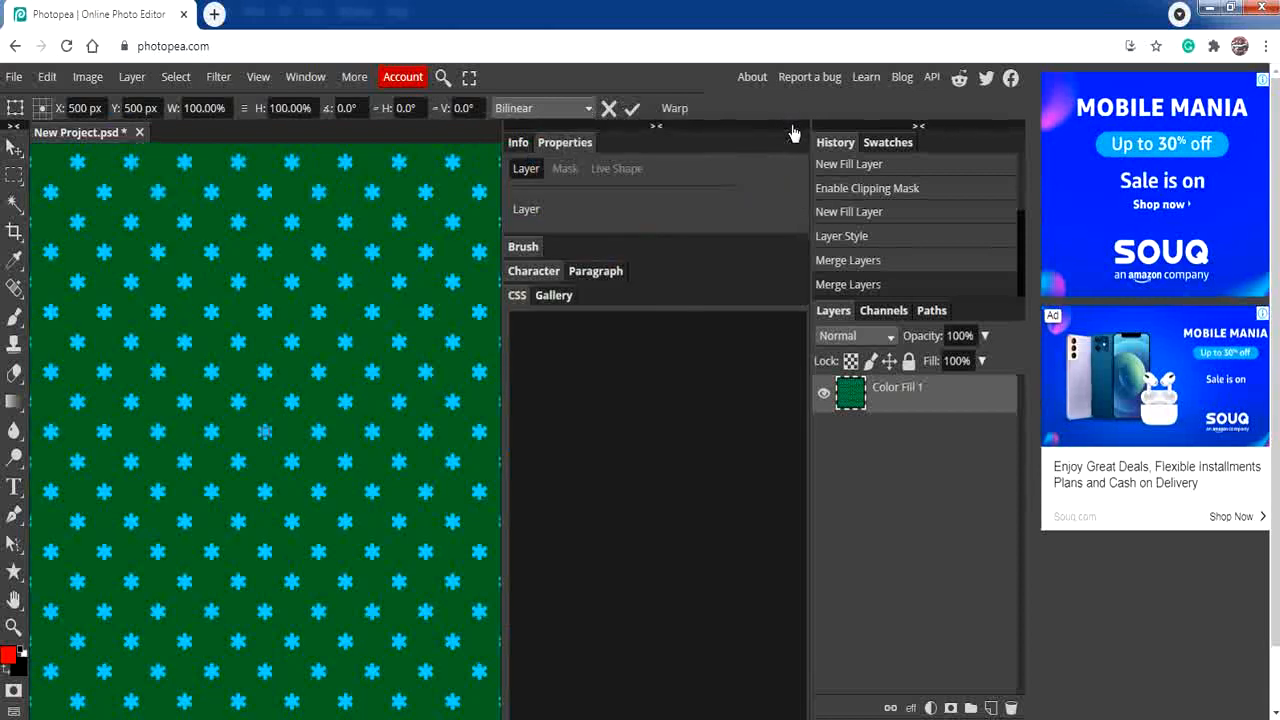
{"action": "left_click", "coordinate": [656, 126]}
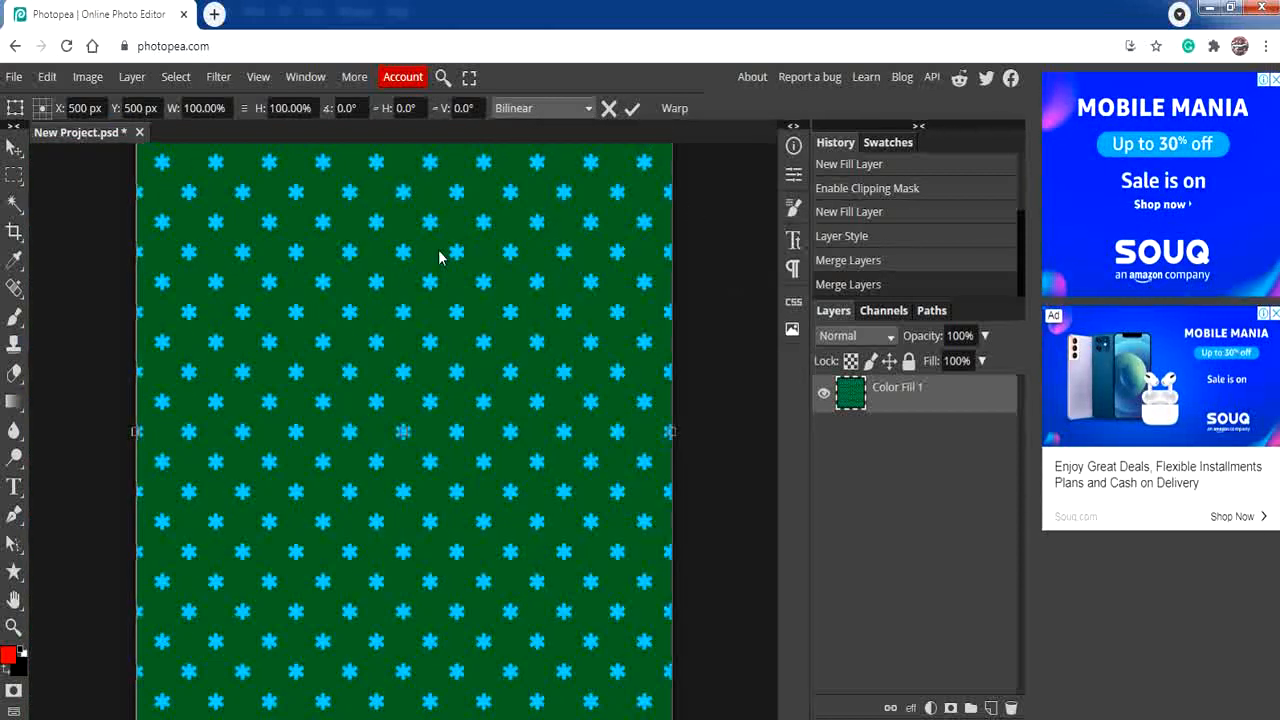
{"action": "left_click", "coordinate": [14, 77]}
{"action": "left_click", "coordinate": [28, 131]}
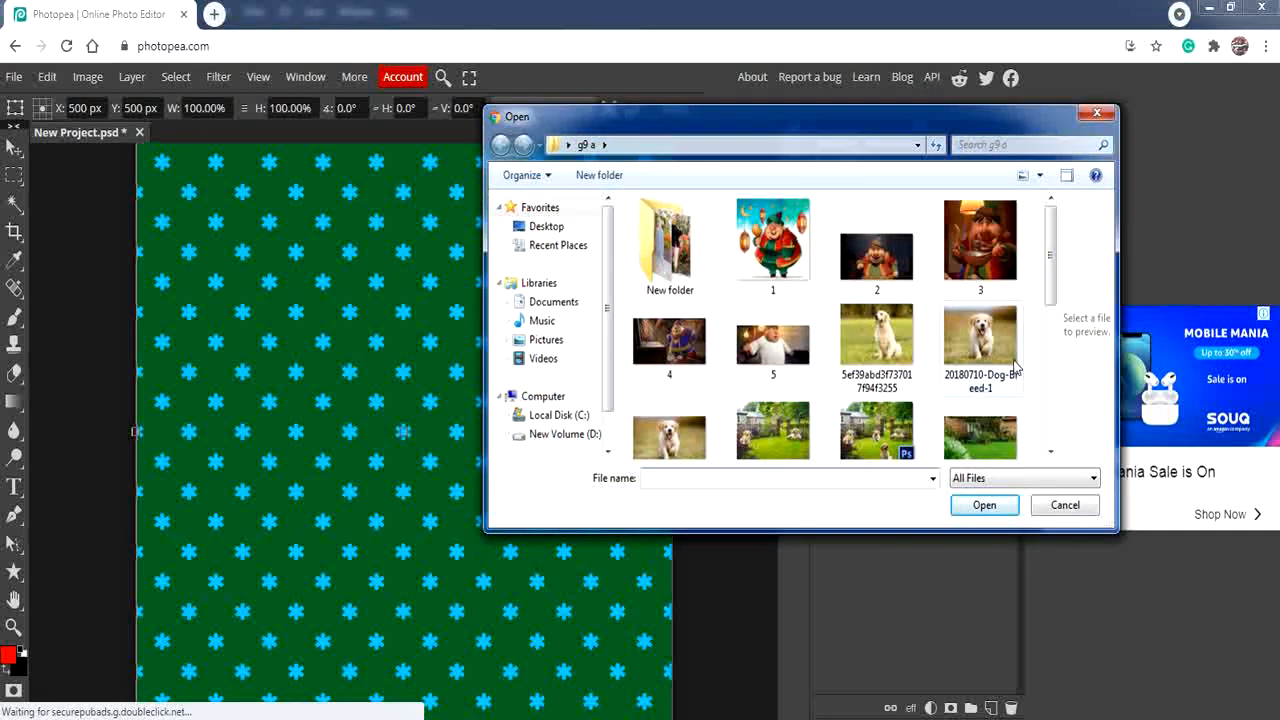
{"action": "left_click", "coordinate": [684, 436]}
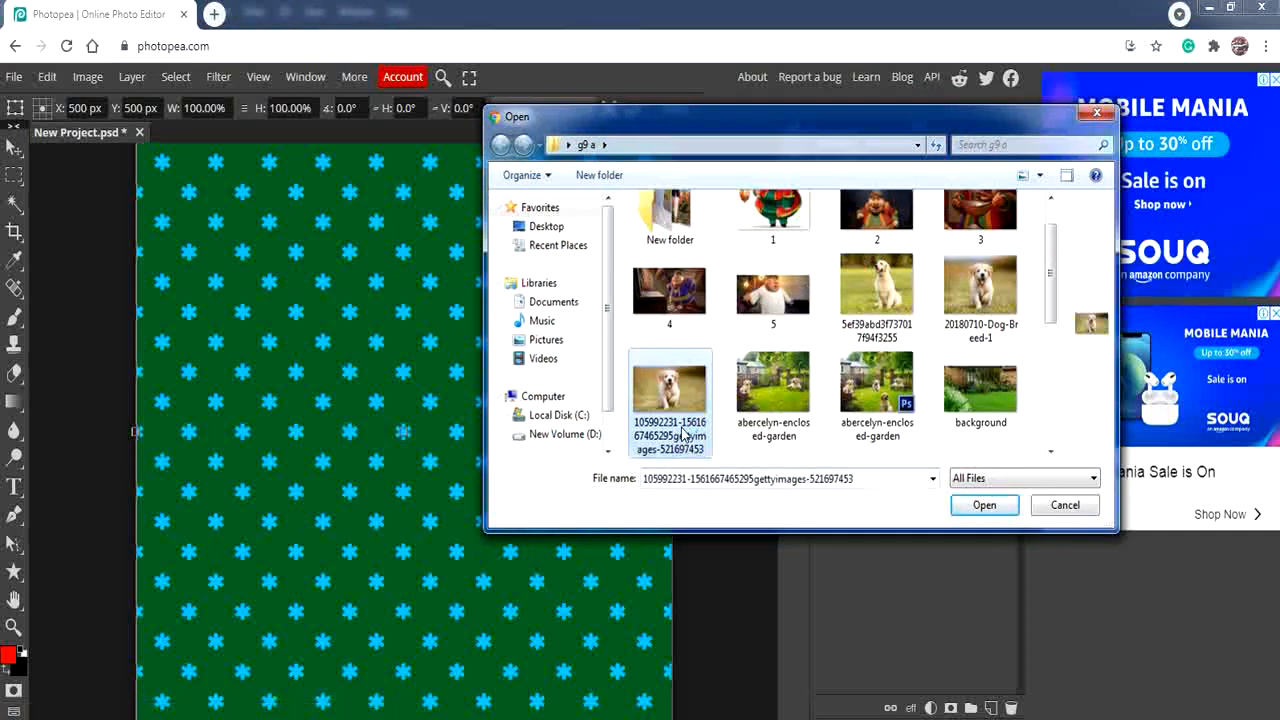
{"action": "left_click", "coordinate": [984, 505]}
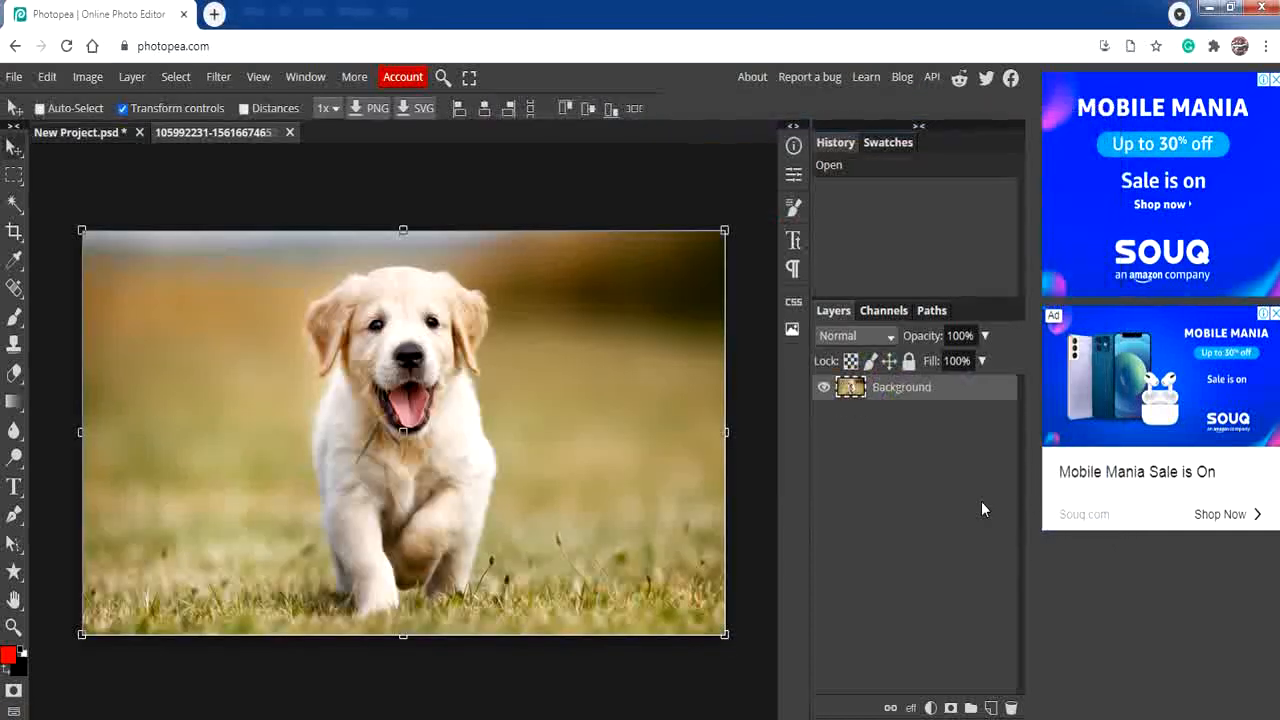
Step: Open the sitting dog photo 5ef39abd3f737017f94f3255 from the g9 a folder
{"action": "left_click", "coordinate": [18, 76]}
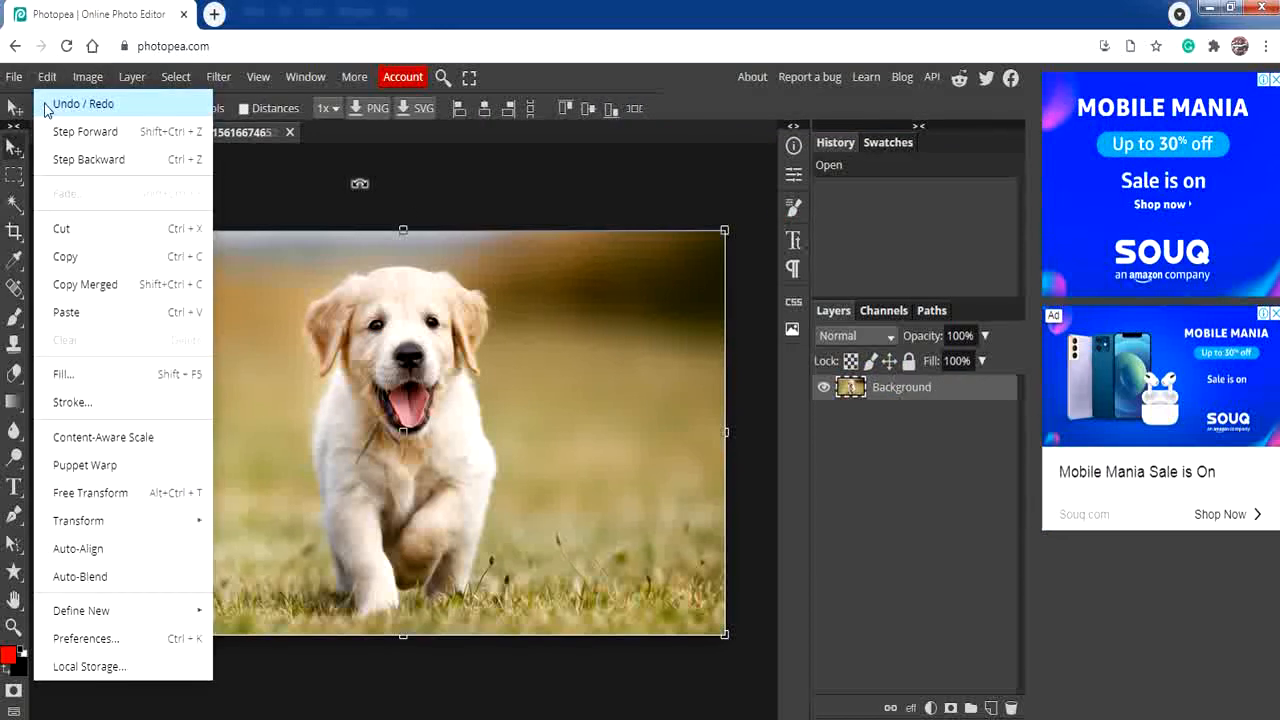
{"action": "left_click", "coordinate": [18, 76]}
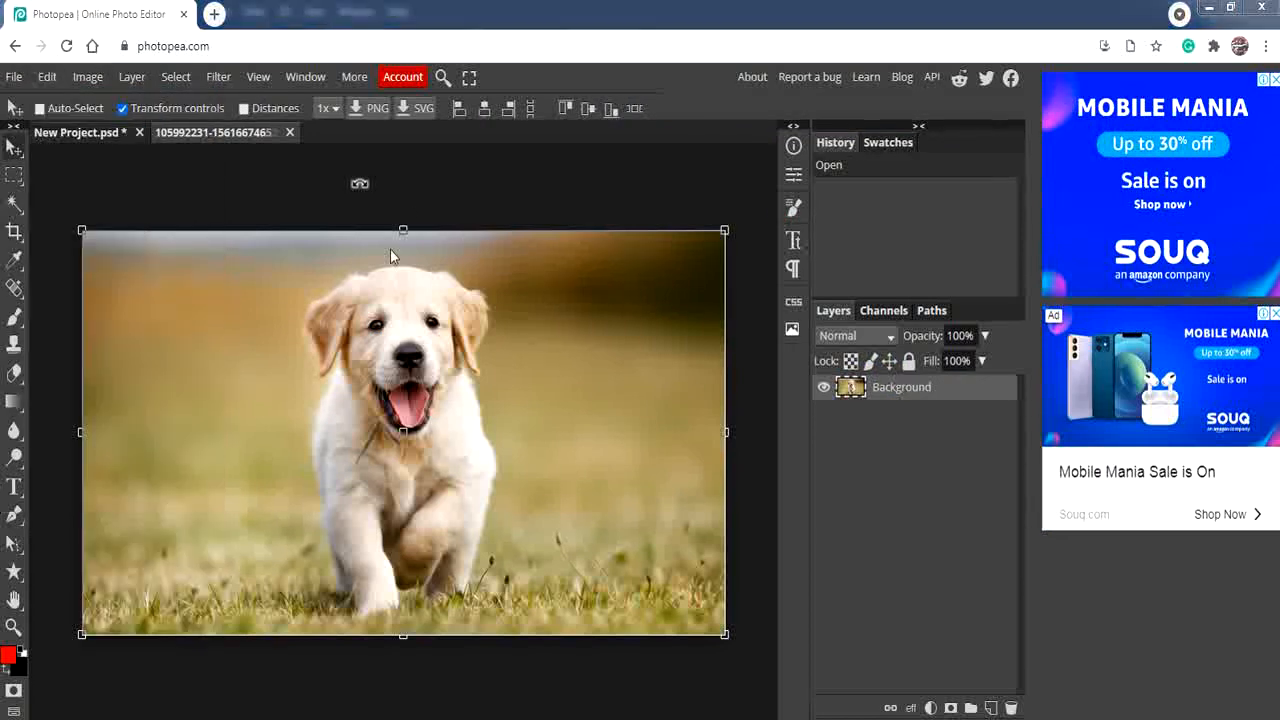
{"action": "left_click", "coordinate": [877, 340]}
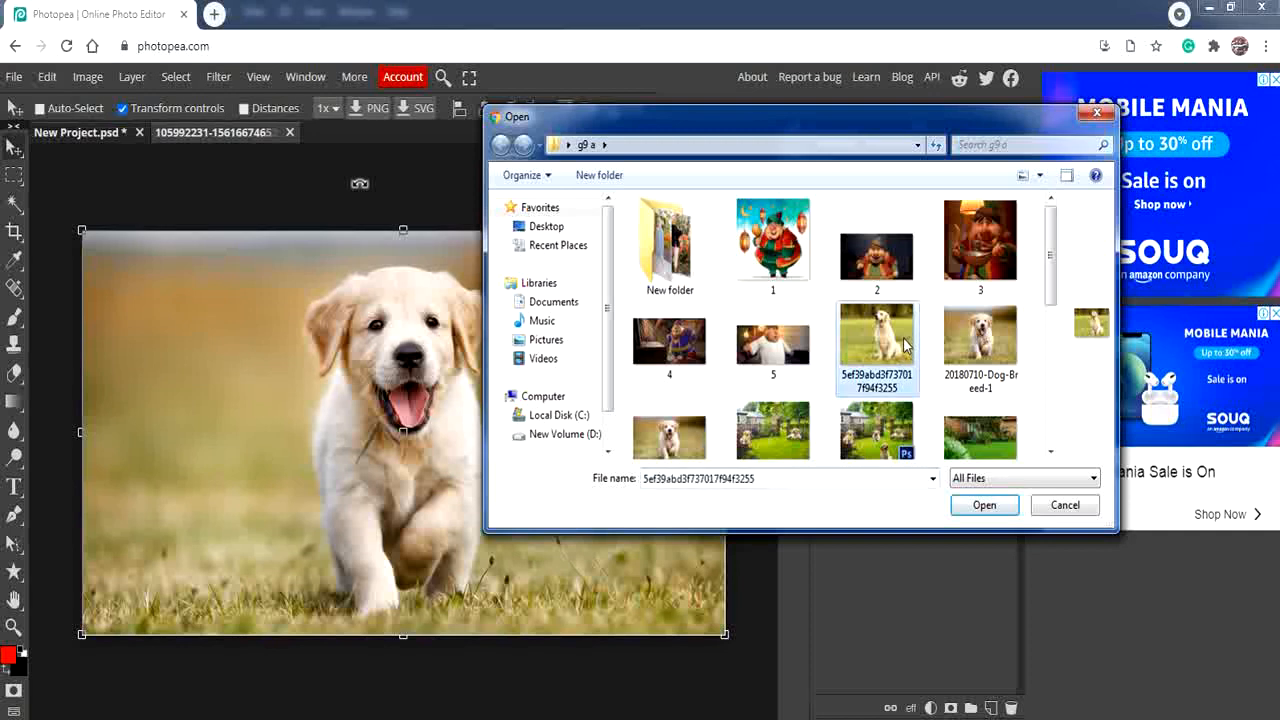
{"action": "left_click", "coordinate": [1004, 506]}
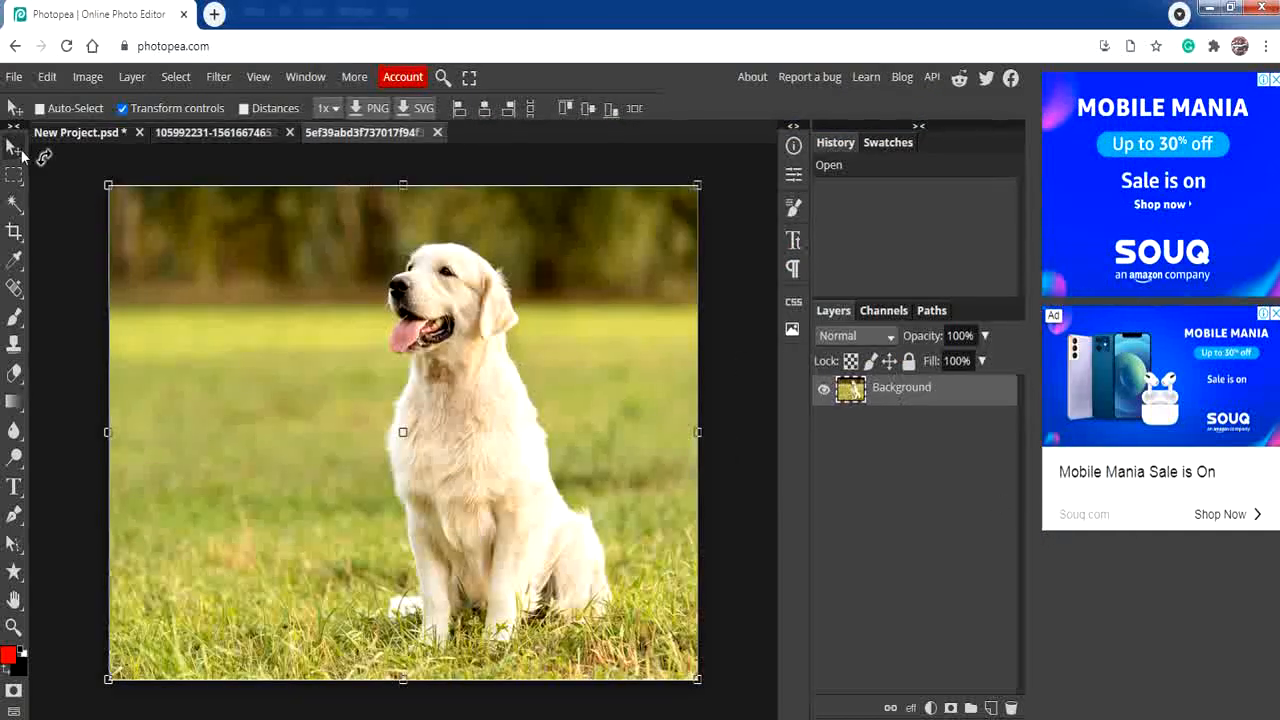
Step: Copy the sitting dog photo into New Project.psd above the pattern layer and move it to roughly the canvas centre
{"action": "left_click_drag", "start_coordinate": [310, 415], "coordinate": [75, 132]}
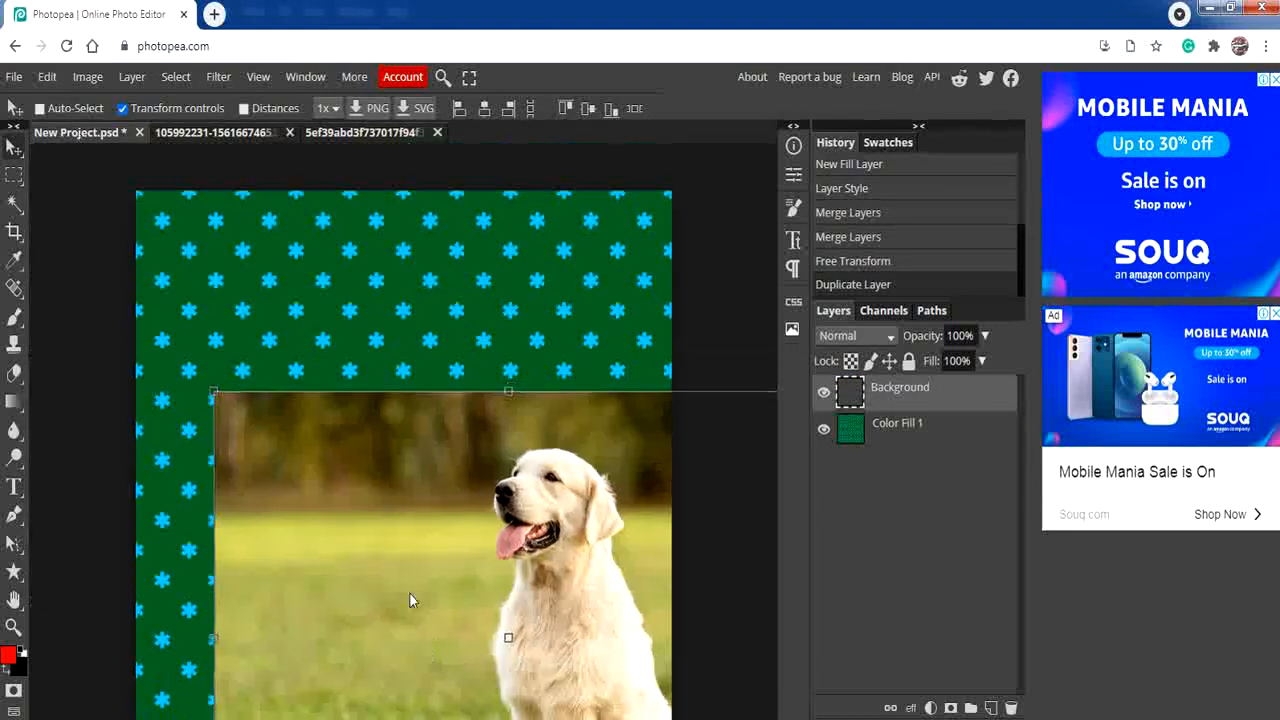
{"action": "left_click_drag", "start_coordinate": [409, 600], "coordinate": [348, 476]}
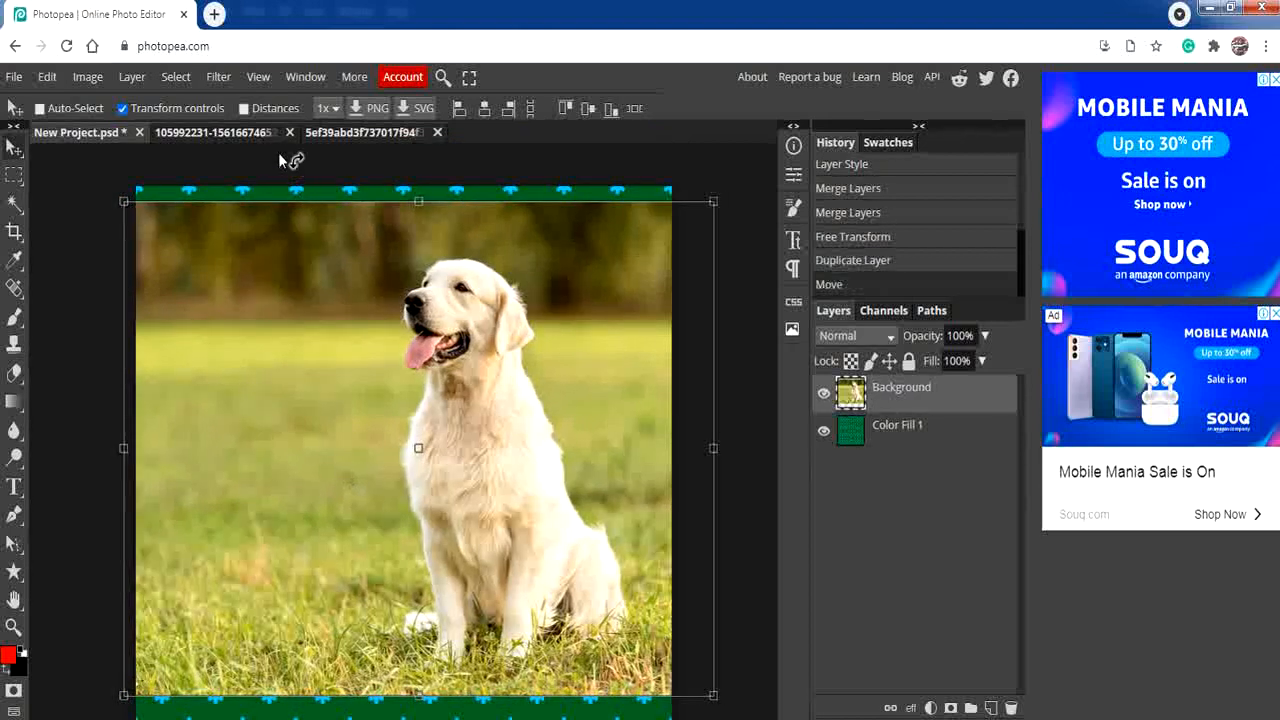
Step: Copy the running puppy photo into New Project.psd above the sitting dog layer and position it over the top of the canvas
{"action": "left_click", "coordinate": [240, 132]}
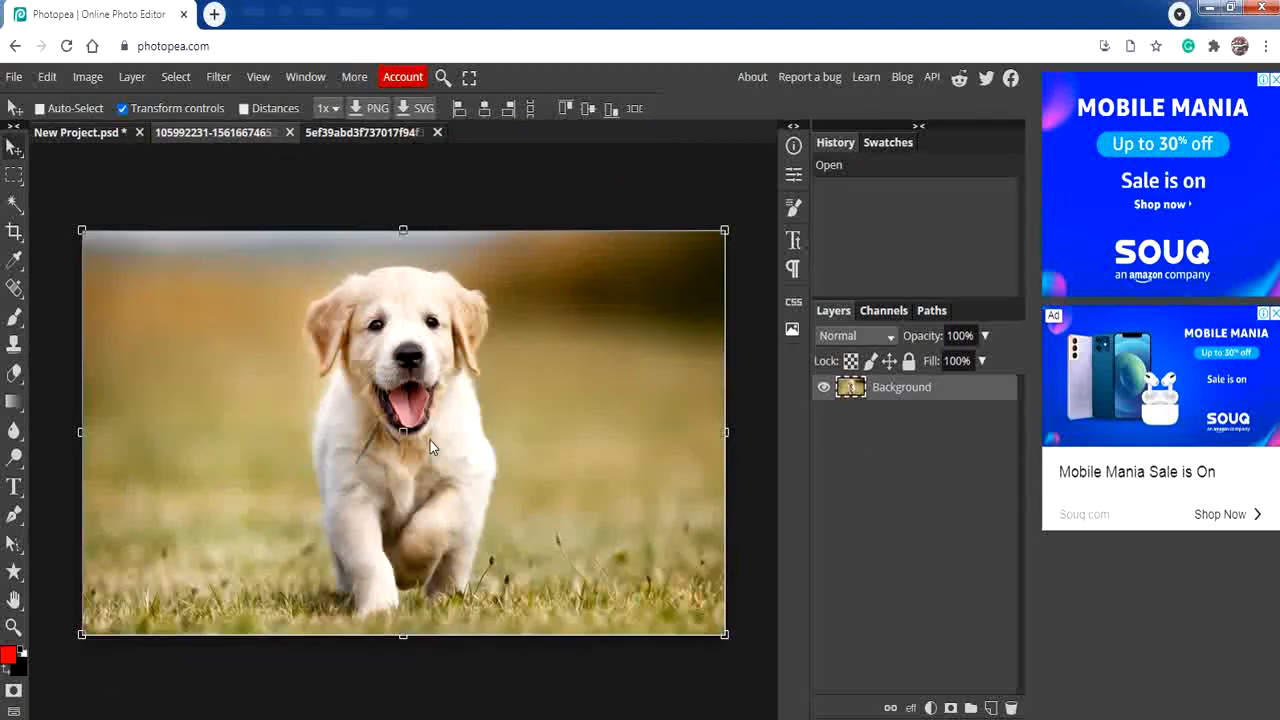
{"action": "left_click_drag", "start_coordinate": [430, 440], "coordinate": [423, 561]}
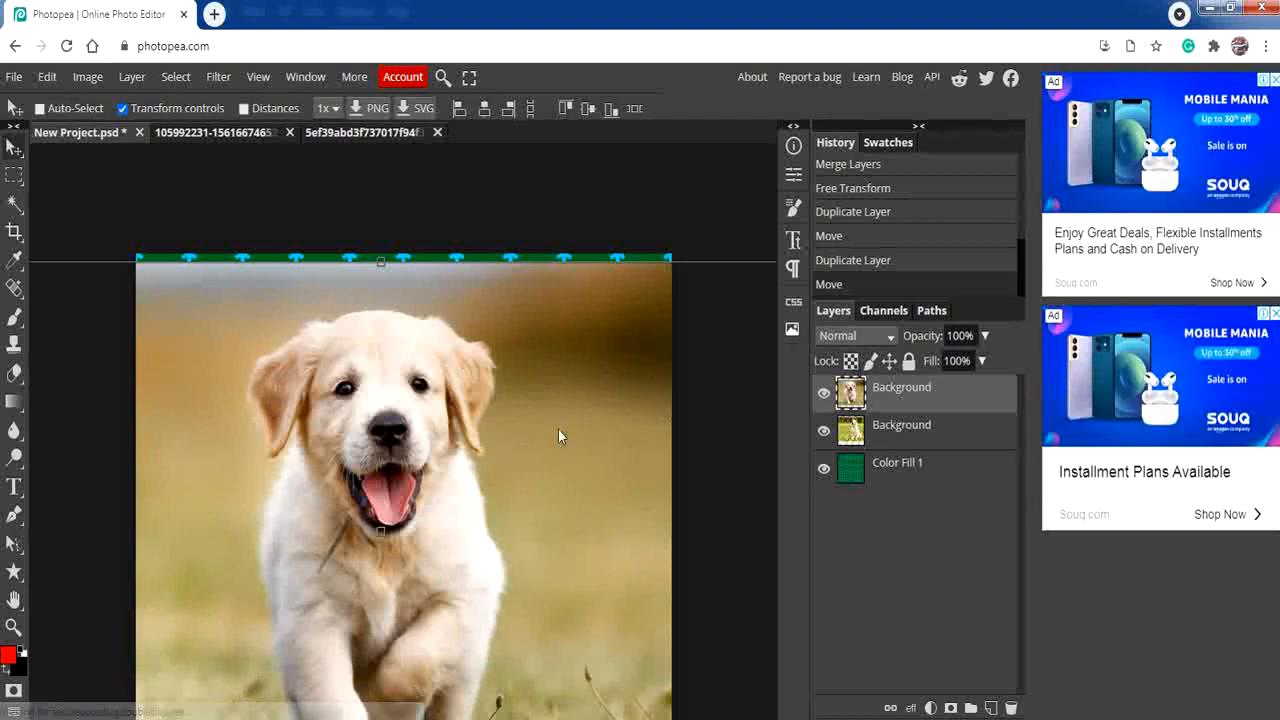
{"action": "mouse_move", "coordinate": [558, 429]}
{"action": "left_mouse_down"}
{"action": "mouse_move", "coordinate": [554, 334]}
{"action": "mouse_move", "coordinate": [574, 477]}
{"action": "mouse_move", "coordinate": [568, 421]}
{"action": "left_mouse_up"}
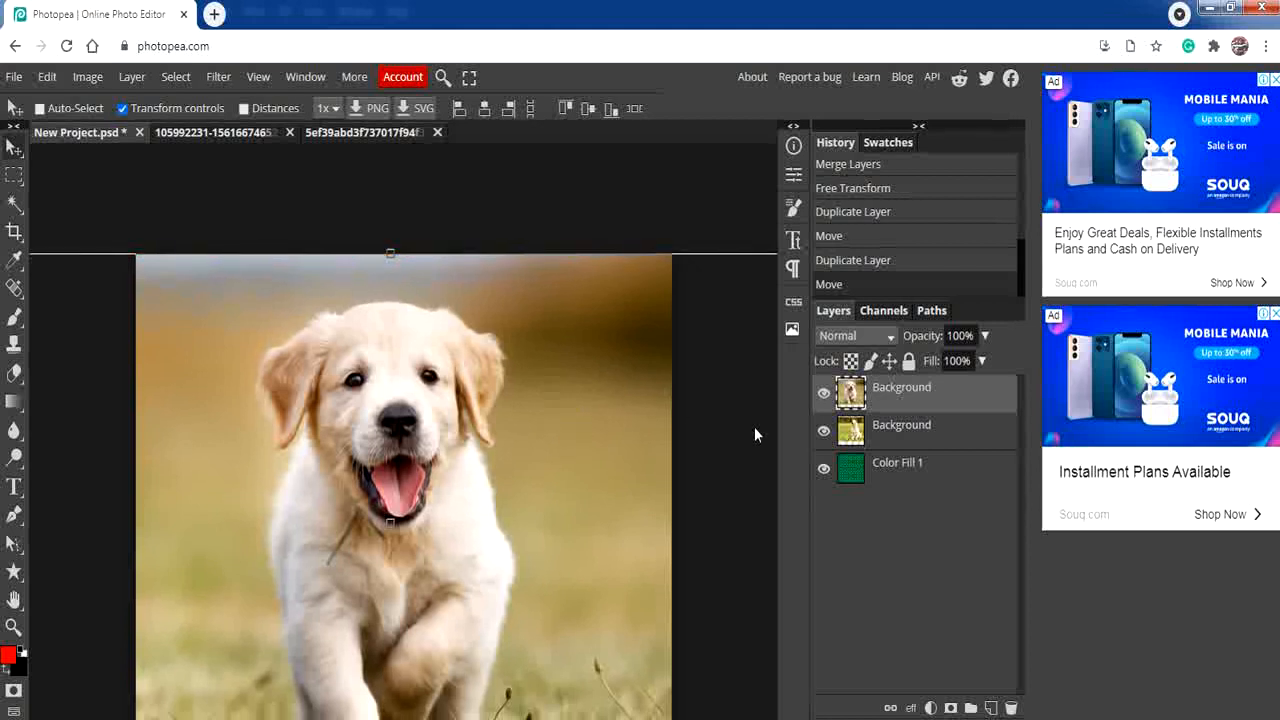
Step: Close both source photo documents and shift the puppy photo slightly up and to the left on the canvas
{"action": "left_click", "coordinate": [289, 132]}
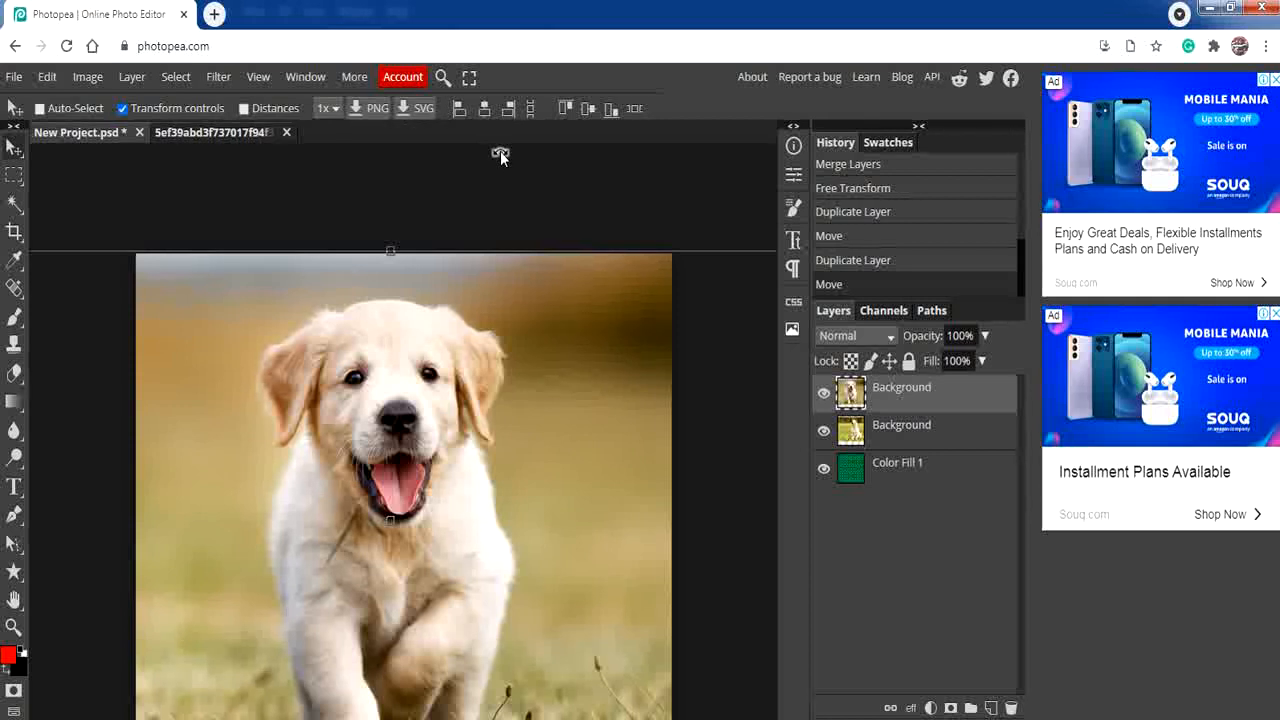
{"action": "left_click", "coordinate": [286, 133]}
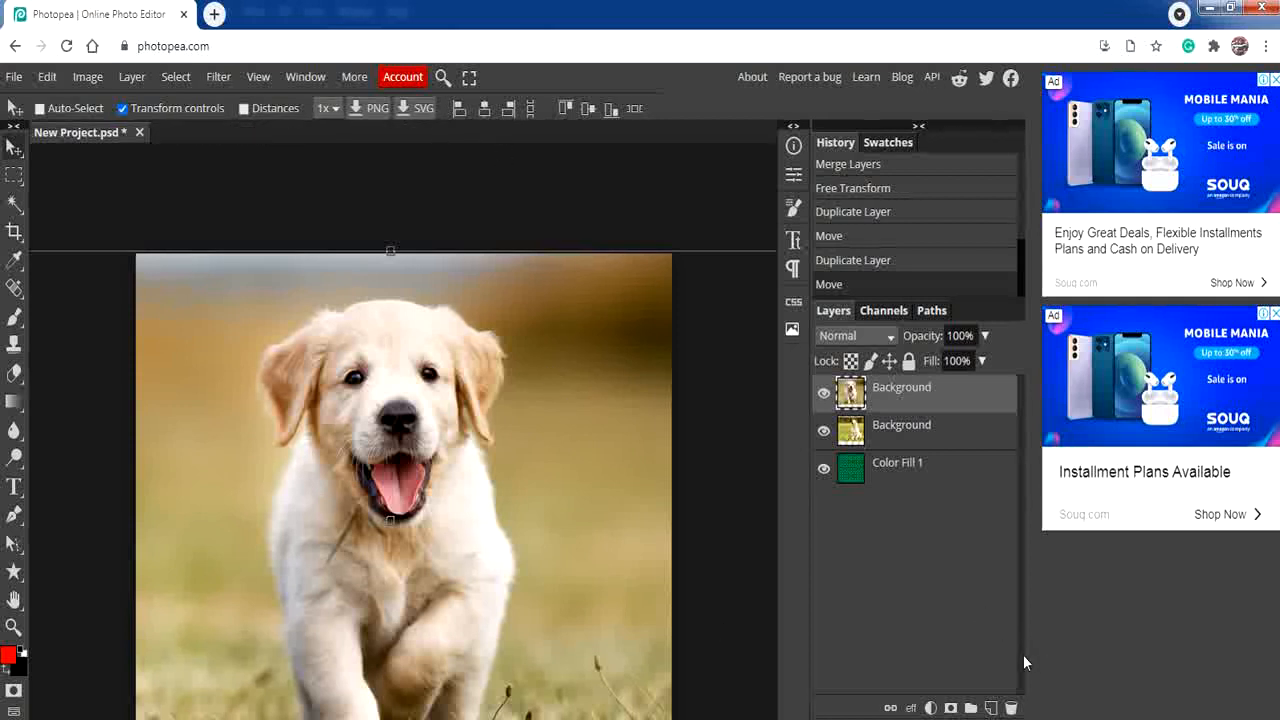
{"action": "mouse_move", "coordinate": [729, 521]}
{"action": "left_mouse_down"}
{"action": "mouse_move", "coordinate": [661, 479]}
{"action": "mouse_move", "coordinate": [657, 374]}
{"action": "mouse_move", "coordinate": [653, 506]}
{"action": "mouse_move", "coordinate": [726, 503]}
{"action": "left_mouse_up"}
{"action": "left_click_drag", "start_coordinate": [643, 468], "coordinate": [637, 413]}
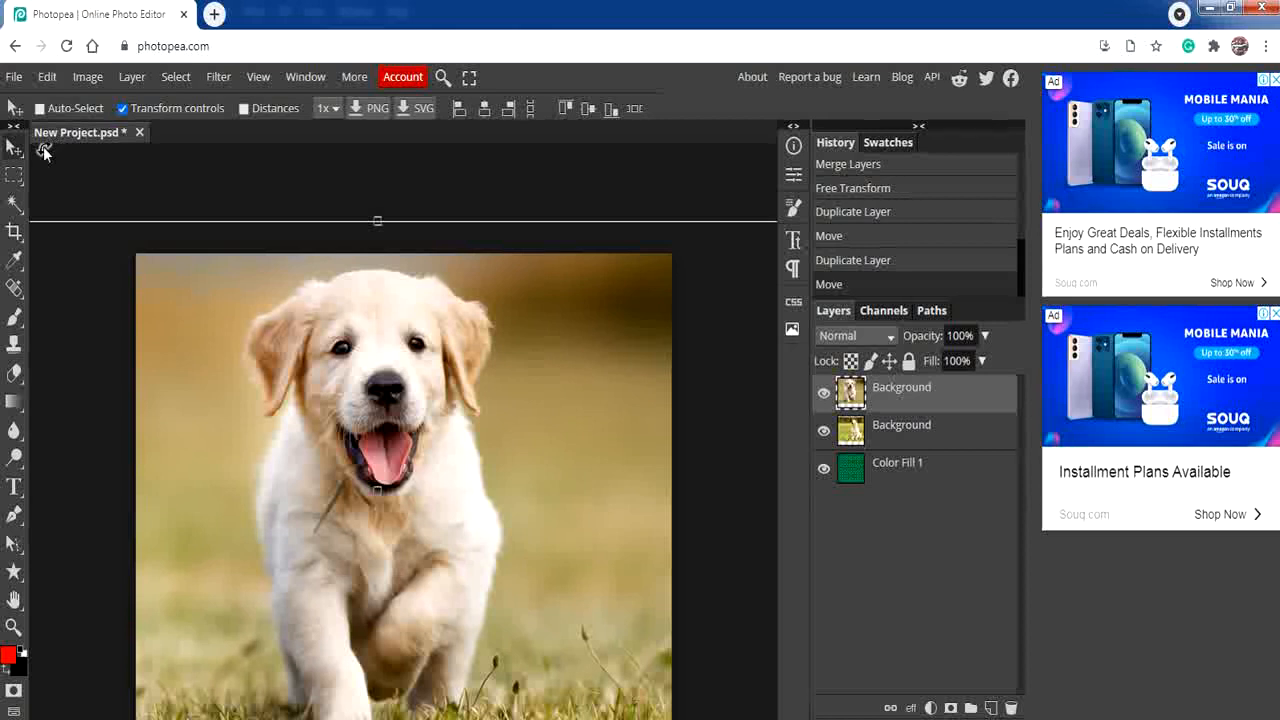
{"action": "left_click", "coordinate": [902, 447]}
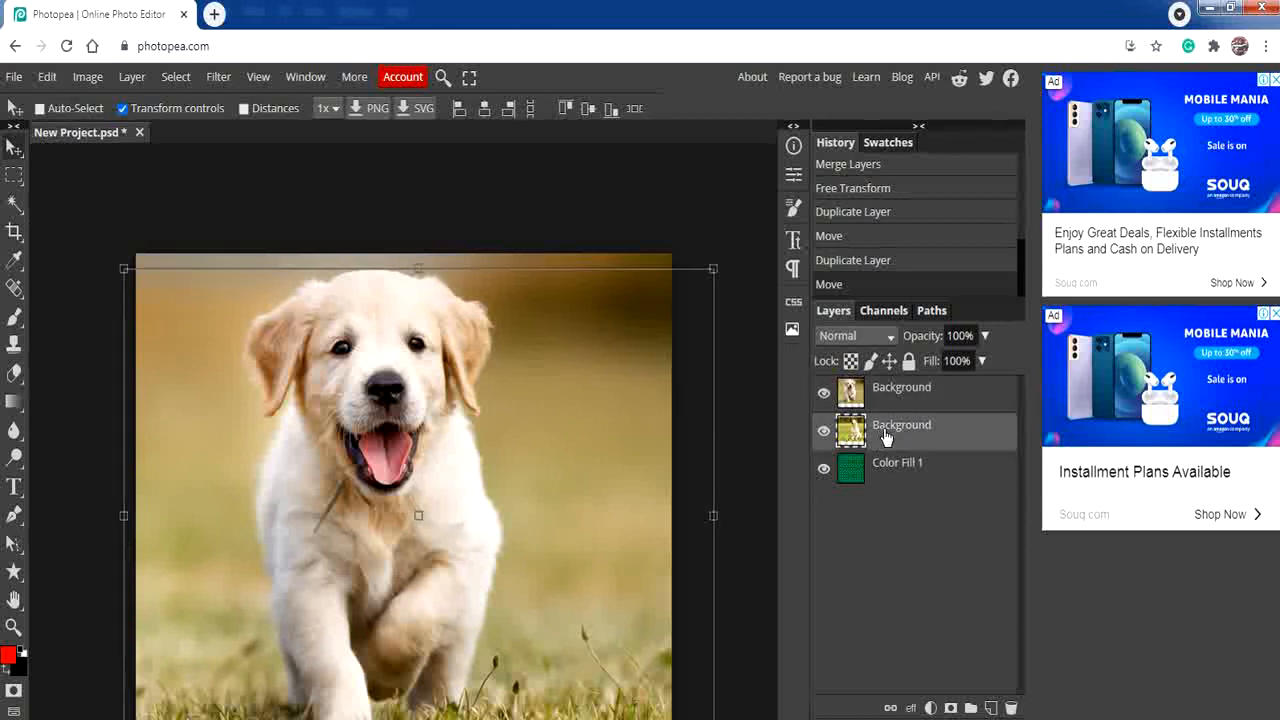
{"action": "left_click", "coordinate": [912, 400]}
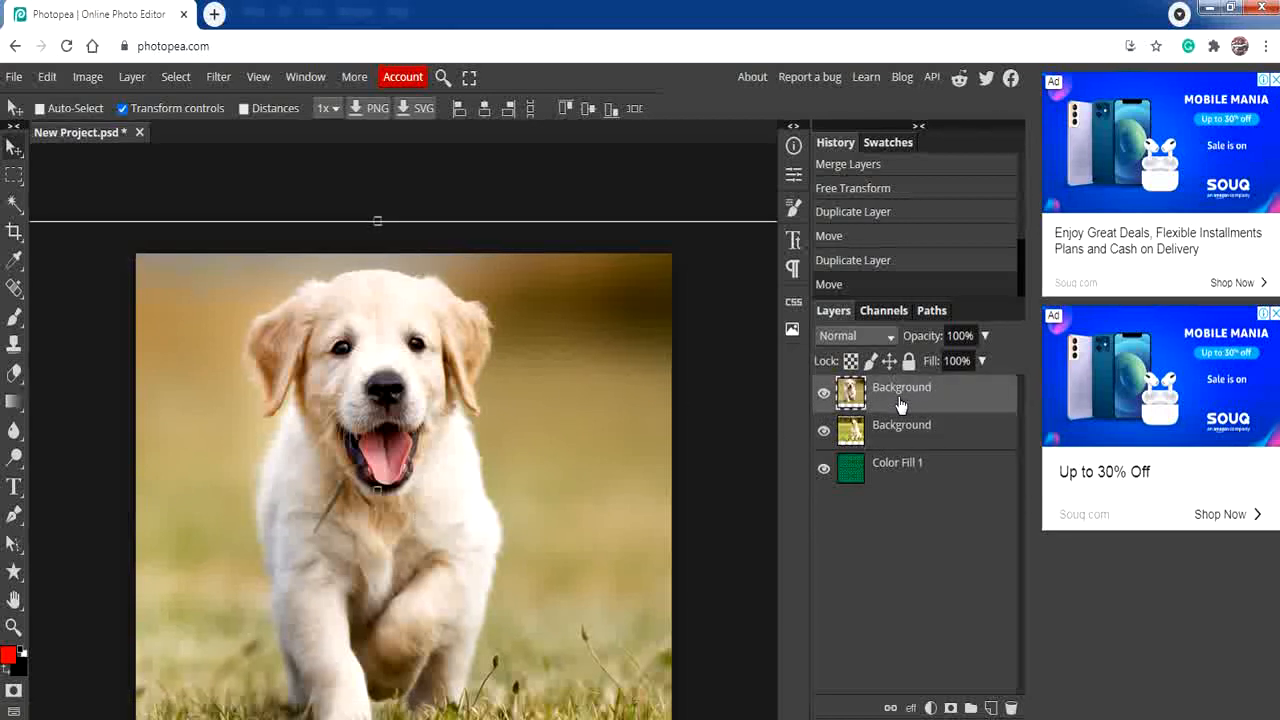
{"action": "right_click", "coordinate": [16, 232]}
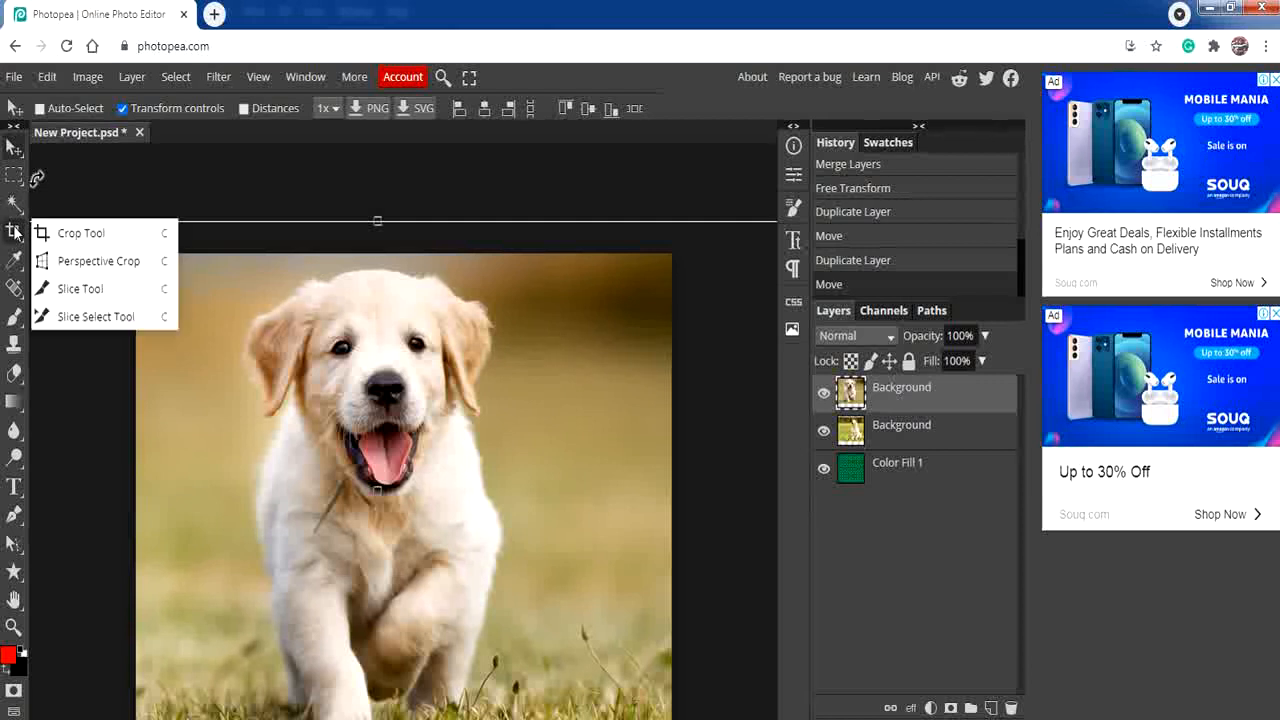
{"action": "right_click", "coordinate": [18, 207]}
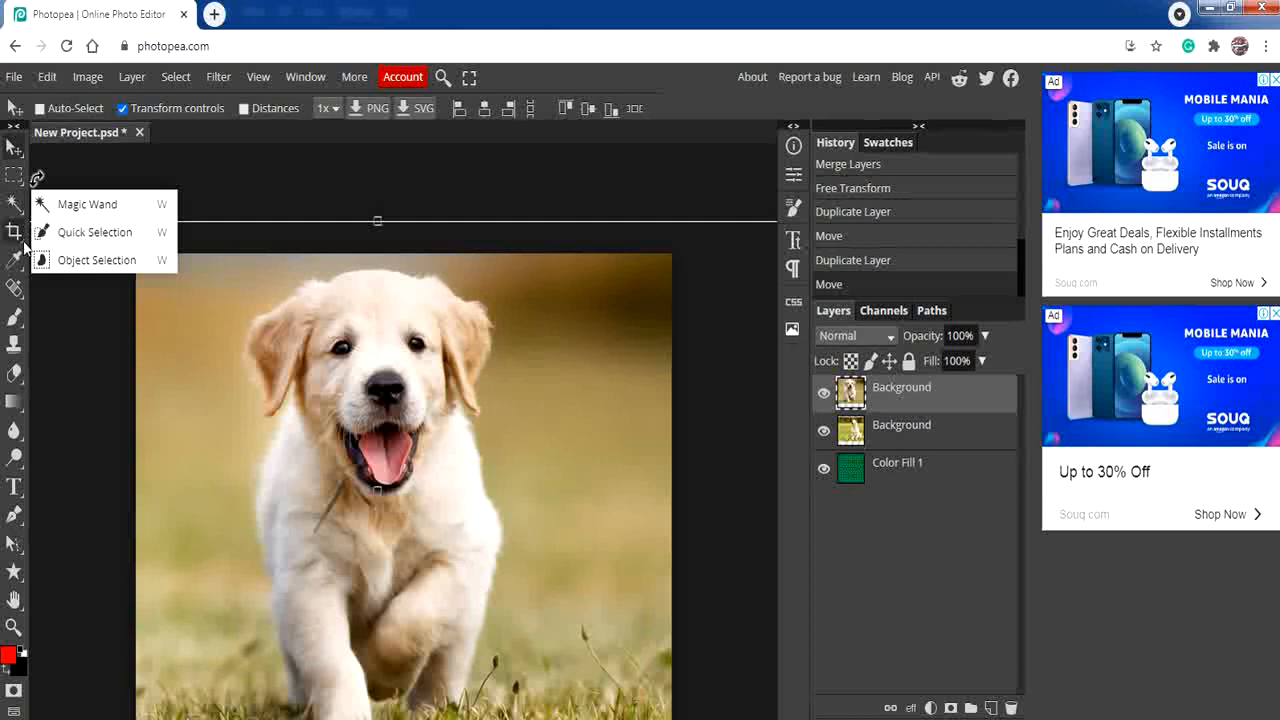
{"action": "right_click", "coordinate": [17, 236]}
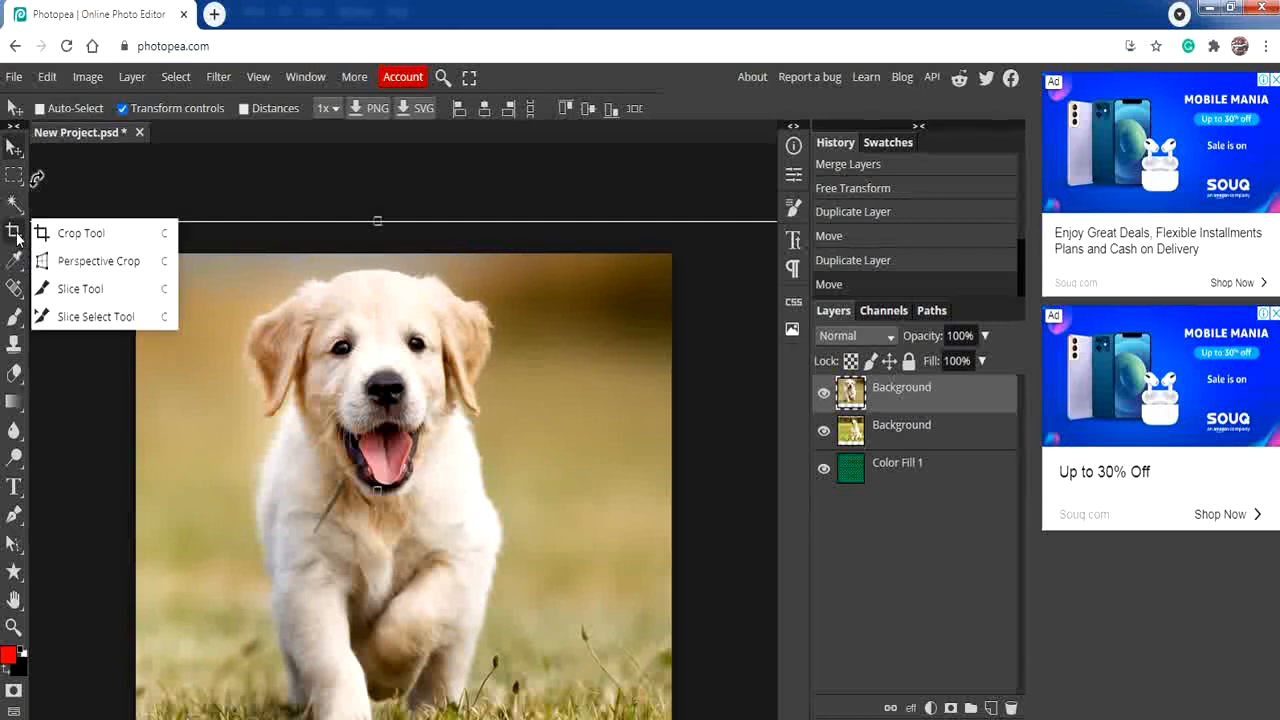
Step: Outline the running puppy with Polygonal Lasso Select and add a raster mask to its layer from that selection
{"action": "right_click", "coordinate": [14, 177]}
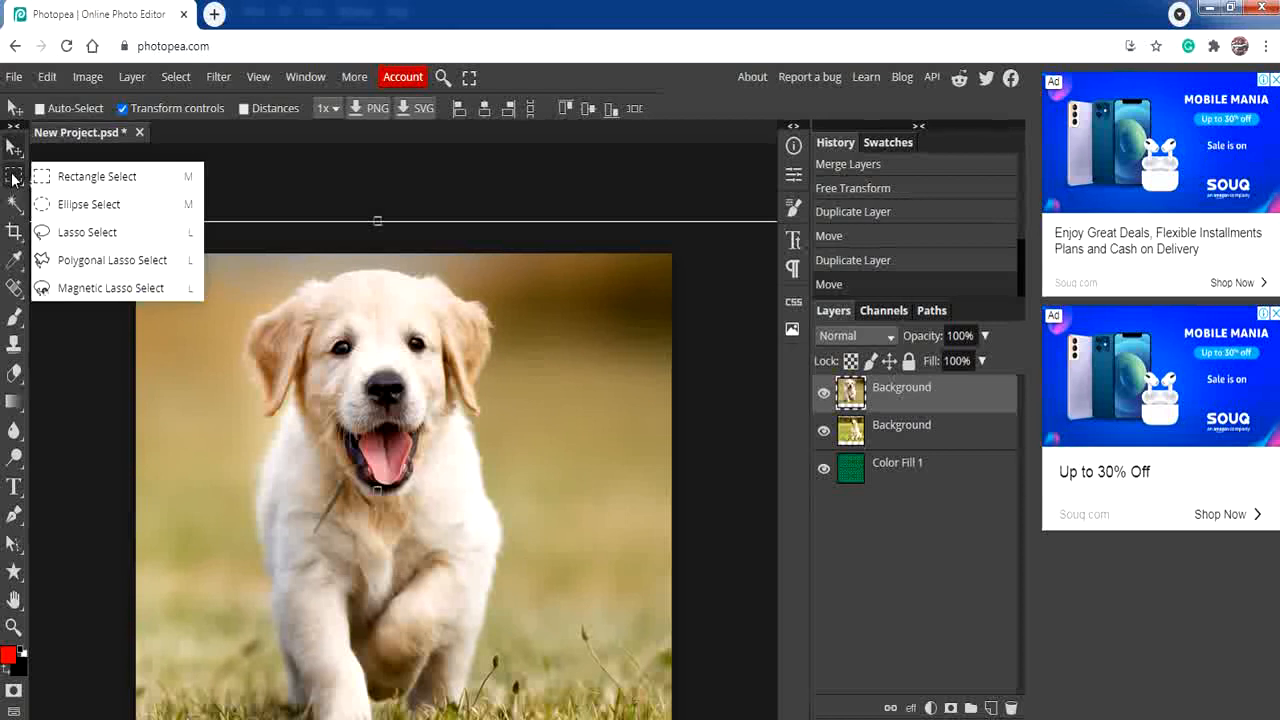
{"action": "left_click", "coordinate": [84, 262]}
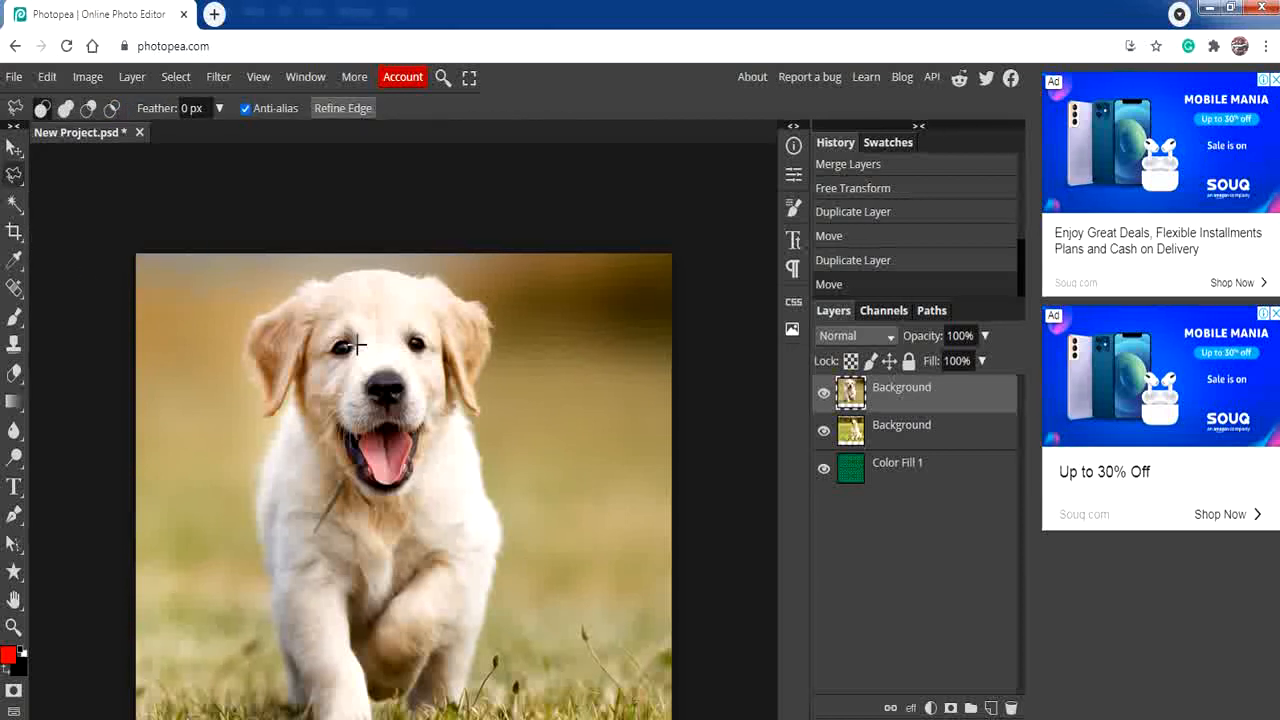
{"action": "left_click", "coordinate": [331, 281]}
{"action": "left_click", "coordinate": [369, 269]}
{"action": "left_click", "coordinate": [392, 271]}
{"action": "left_click", "coordinate": [421, 275]}
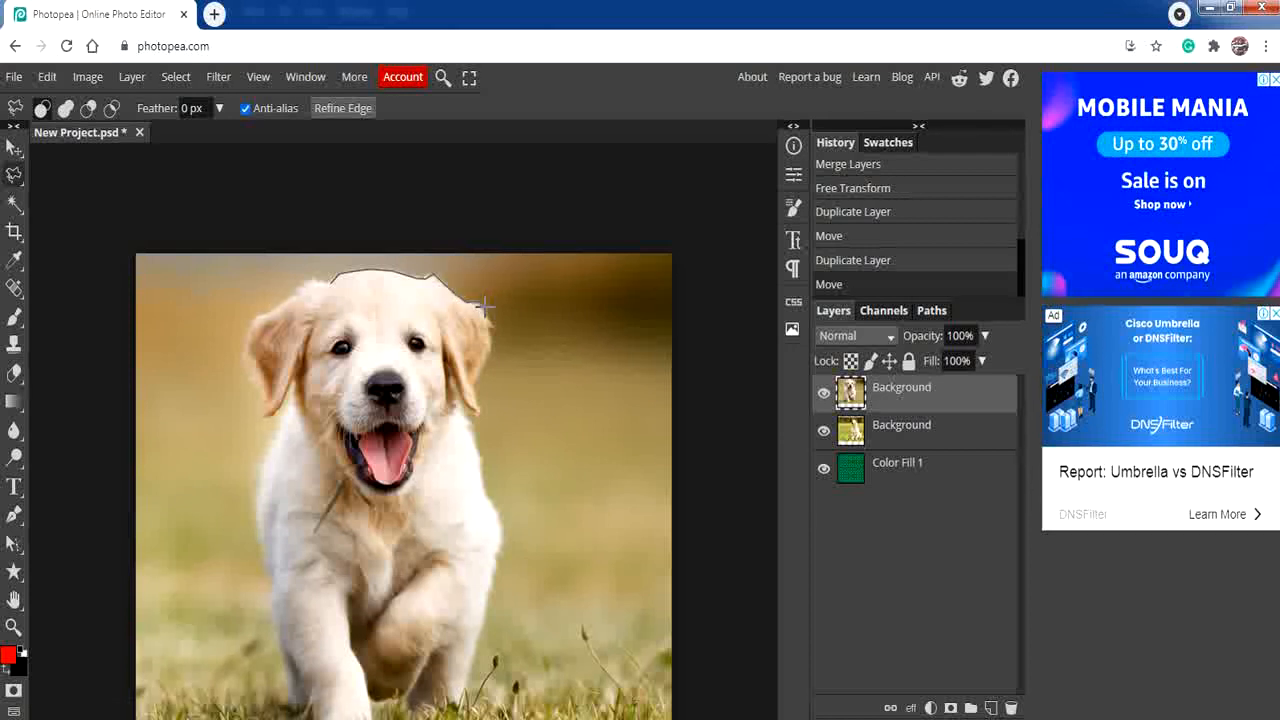
{"action": "left_click", "coordinate": [480, 304]}
{"action": "mouse_move", "coordinate": [478, 371]}
{"action": "left_mouse_down"}
{"action": "mouse_move", "coordinate": [481, 414]}
{"action": "mouse_move", "coordinate": [455, 405]}
{"action": "mouse_move", "coordinate": [502, 535]}
{"action": "mouse_move", "coordinate": [459, 709]}
{"action": "mouse_move", "coordinate": [449, 713]}
{"action": "mouse_move", "coordinate": [447, 621]}
{"action": "mouse_move", "coordinate": [434, 631]}
{"action": "mouse_move", "coordinate": [373, 615]}
{"action": "mouse_move", "coordinate": [366, 636]}
{"action": "mouse_move", "coordinate": [310, 644]}
{"action": "mouse_move", "coordinate": [284, 600]}
{"action": "left_mouse_up"}
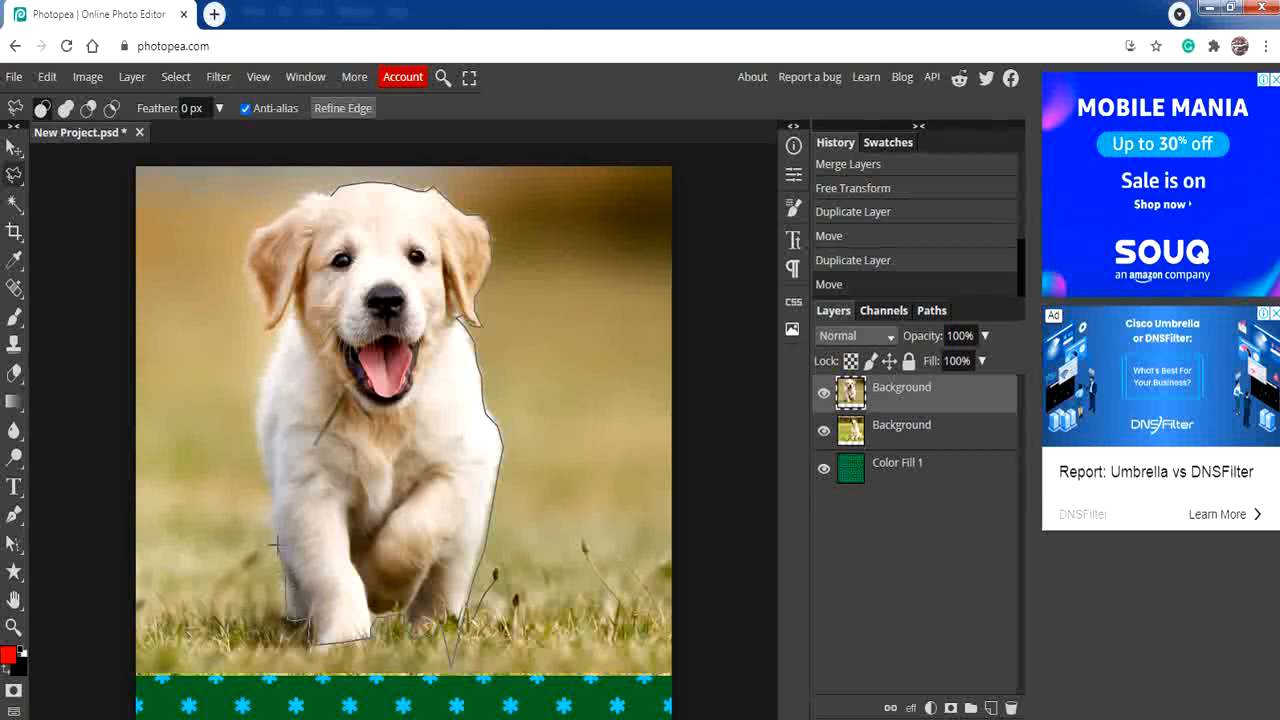
{"action": "mouse_move", "coordinate": [275, 545]}
{"action": "left_mouse_down"}
{"action": "mouse_move", "coordinate": [256, 408]}
{"action": "mouse_move", "coordinate": [293, 300]}
{"action": "mouse_move", "coordinate": [263, 330]}
{"action": "mouse_move", "coordinate": [267, 298]}
{"action": "mouse_move", "coordinate": [242, 254]}
{"action": "mouse_move", "coordinate": [254, 229]}
{"action": "mouse_move", "coordinate": [309, 194]}
{"action": "mouse_move", "coordinate": [332, 196]}
{"action": "left_mouse_up"}
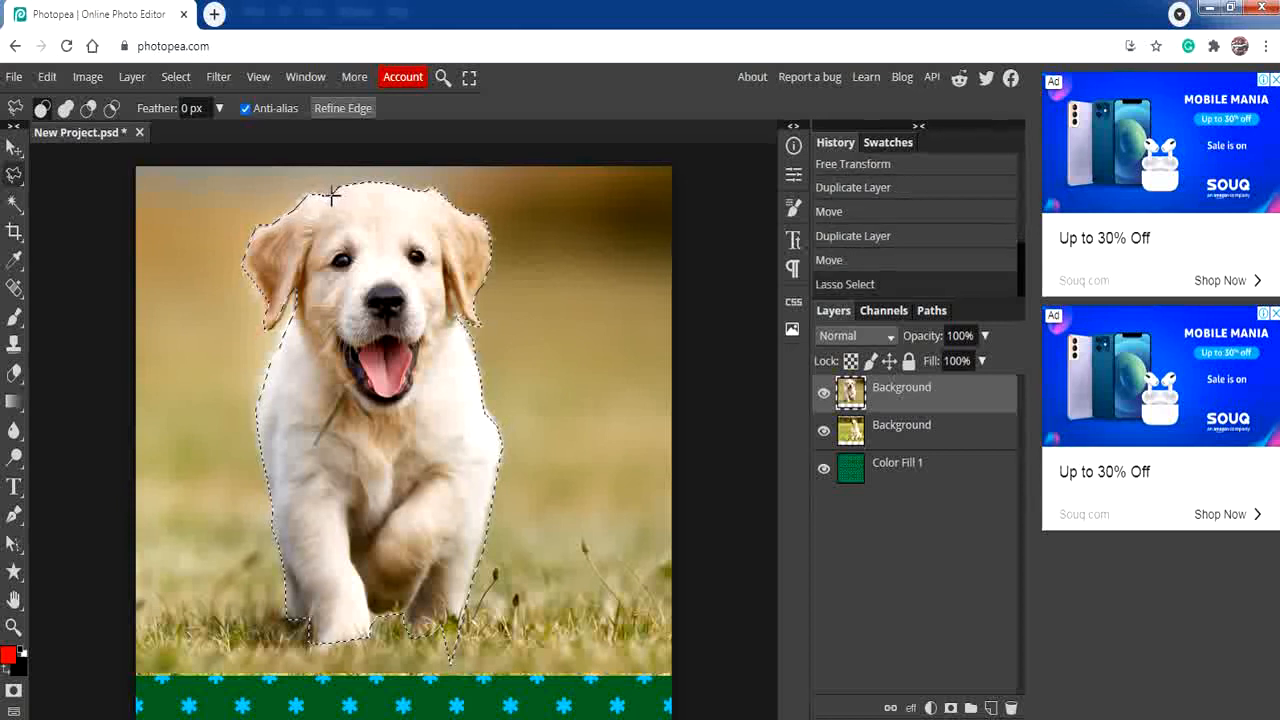
{"action": "left_click", "coordinate": [951, 708]}
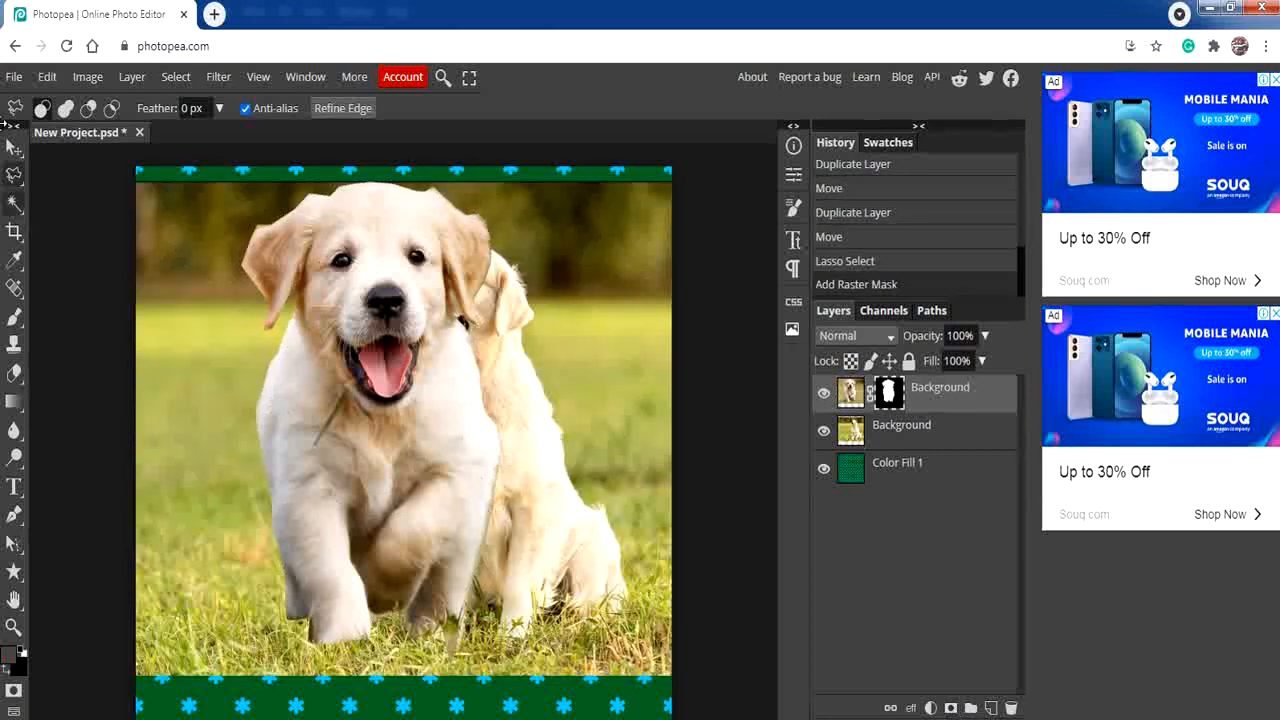
Step: Scale the puppy cutout to about 56.6% width and 46.3% height and place it in the canvas's lower left, around X 195, Y 682 px
{"action": "left_click", "coordinate": [14, 147]}
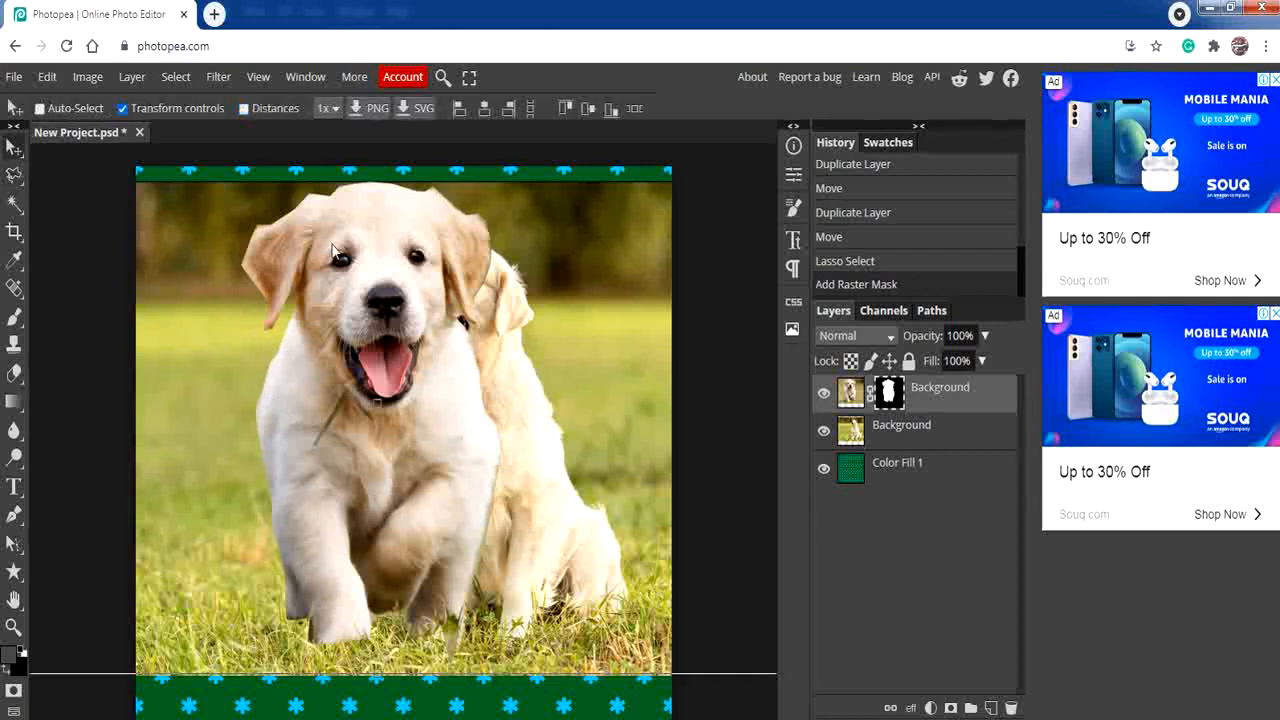
{"action": "left_click_drag", "start_coordinate": [333, 250], "coordinate": [229, 296]}
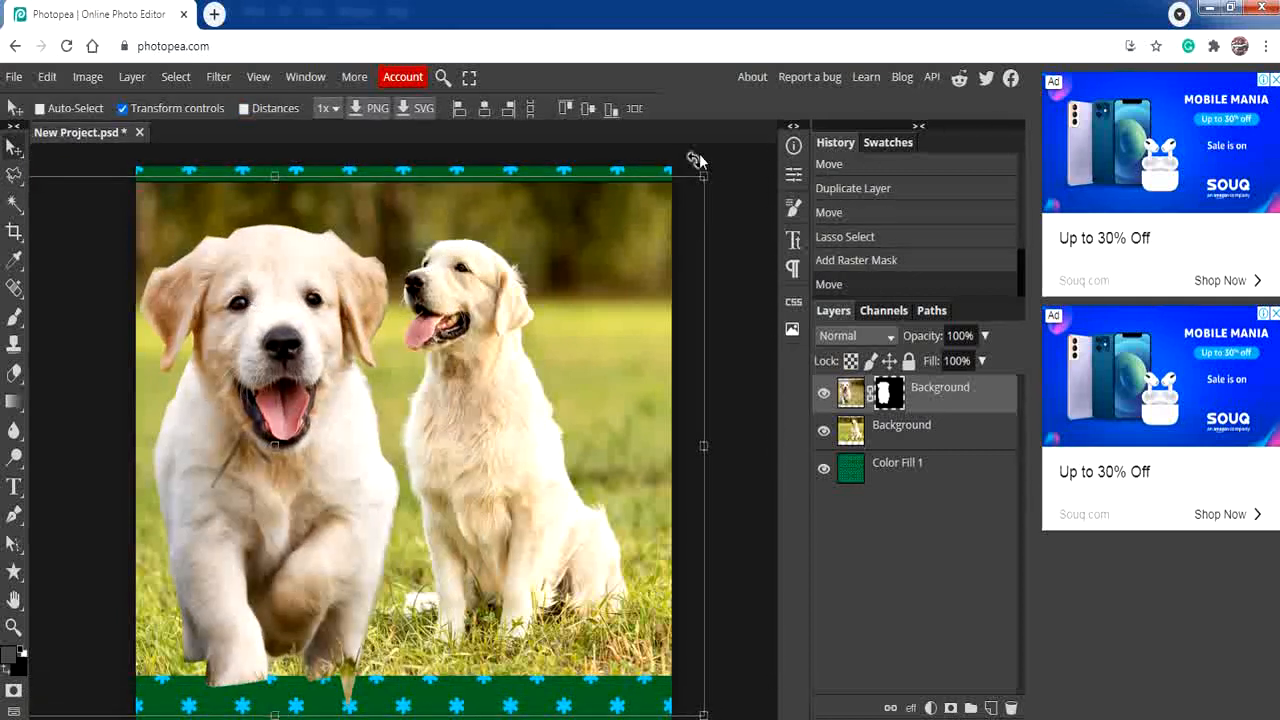
{"action": "left_click_drag", "start_coordinate": [704, 175], "coordinate": [331, 471]}
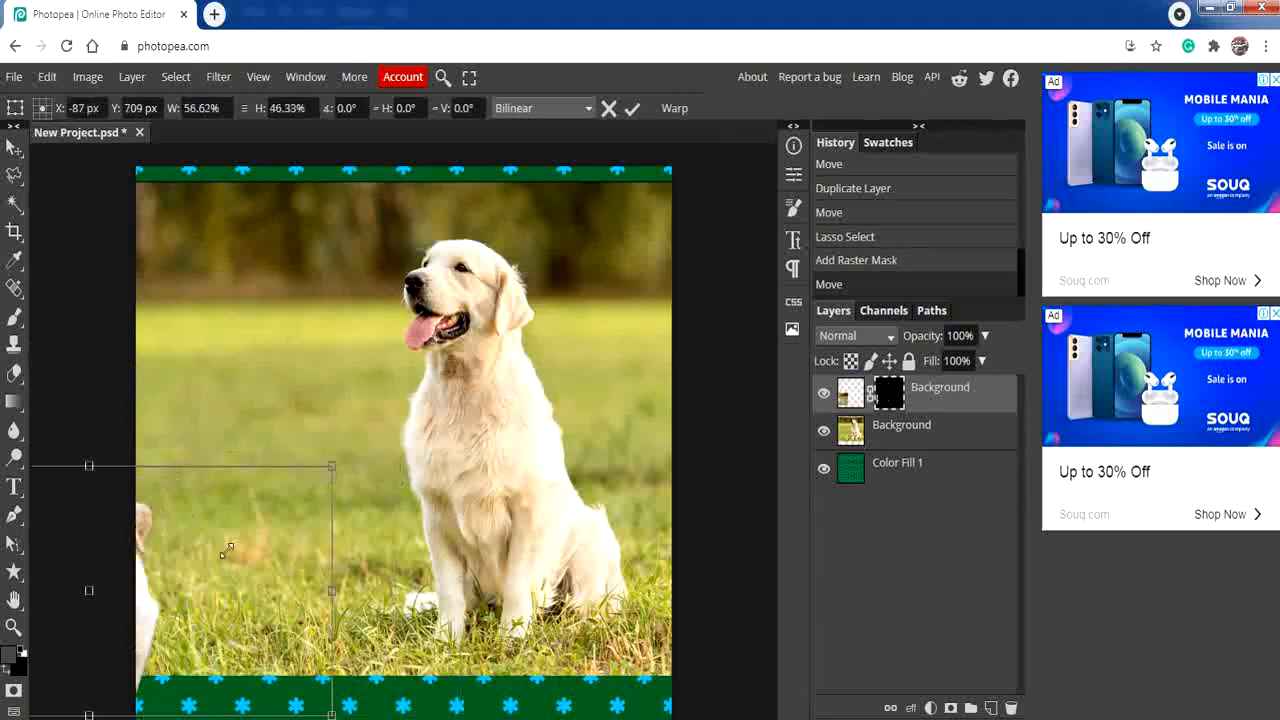
{"action": "left_click_drag", "start_coordinate": [159, 622], "coordinate": [293, 608]}
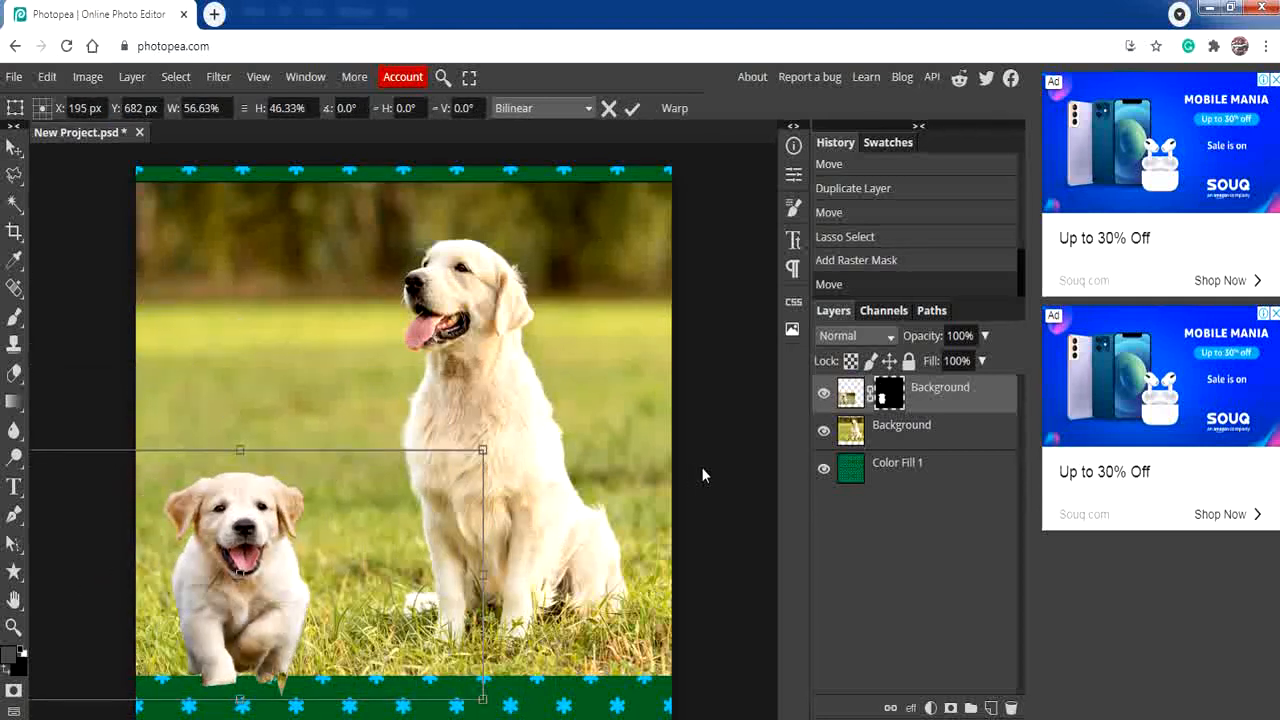
Step: Hide the sitting dog layer and keep the puppy cutout showing directly over the asterisk pattern
{"action": "left_click", "coordinate": [823, 394]}
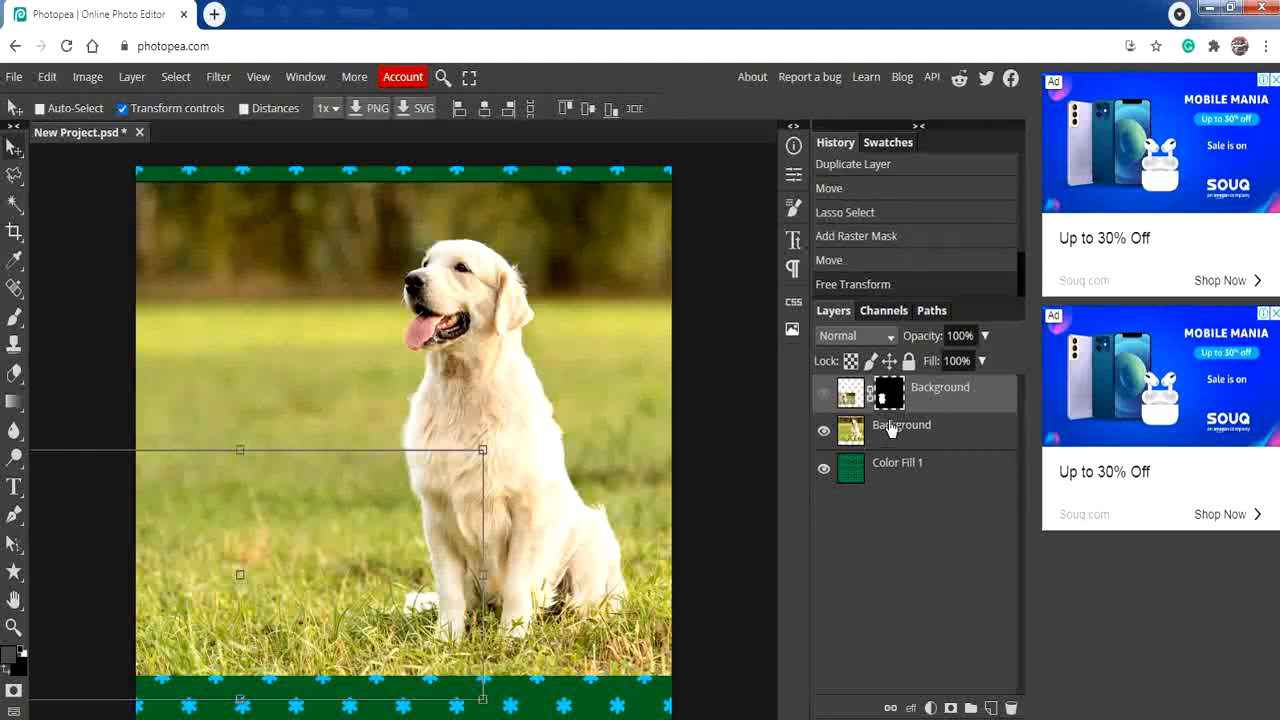
{"action": "left_click", "coordinate": [891, 430]}
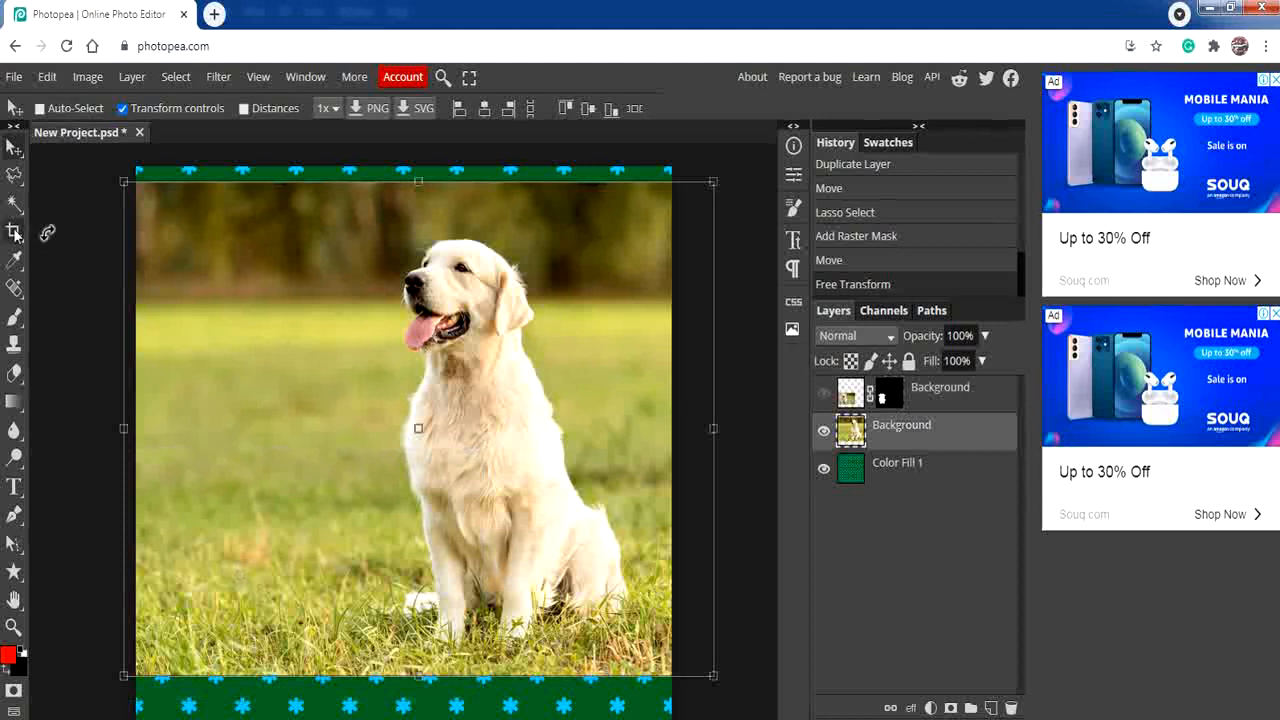
{"action": "left_click", "coordinate": [14, 176]}
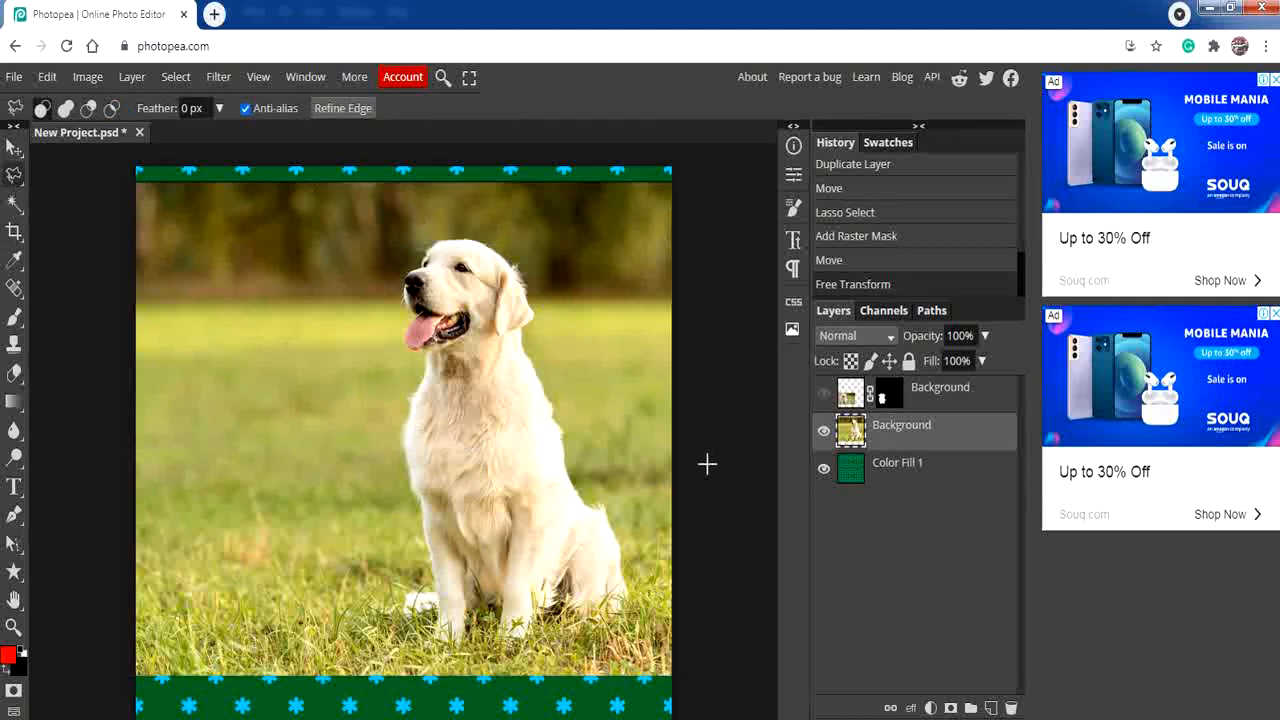
{"action": "left_click", "coordinate": [823, 434]}
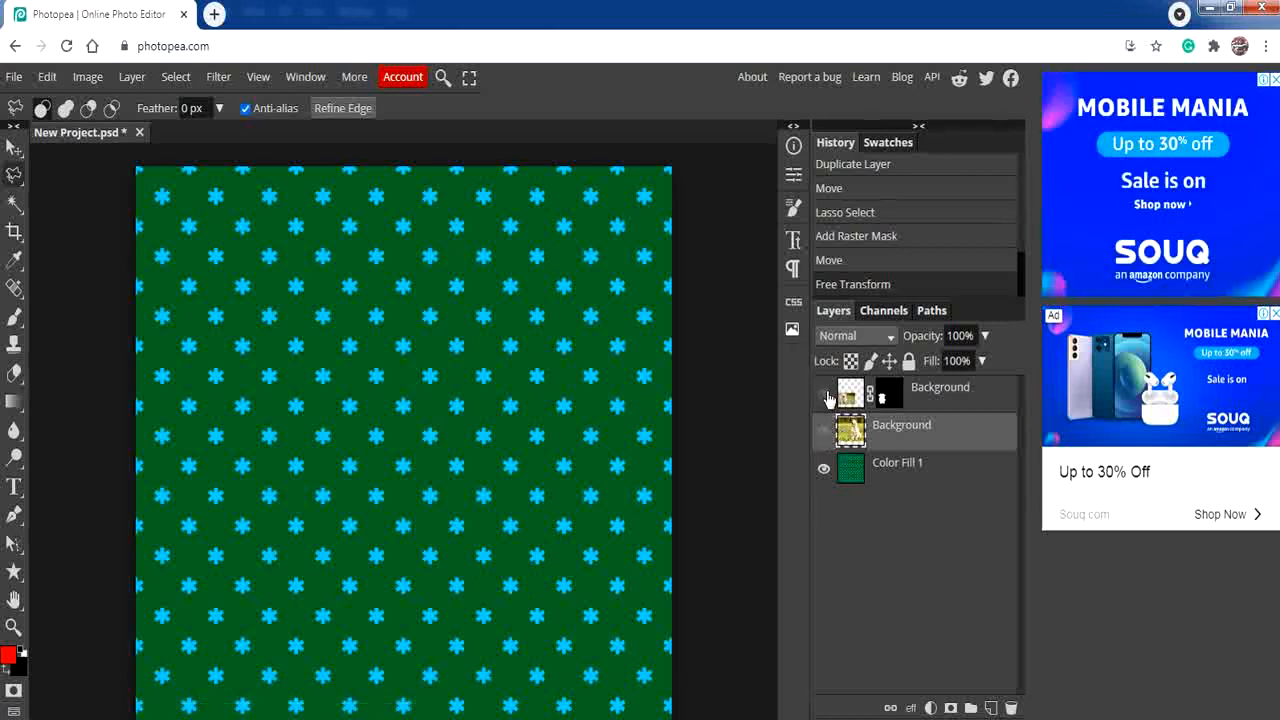
{"action": "left_click", "coordinate": [825, 393]}
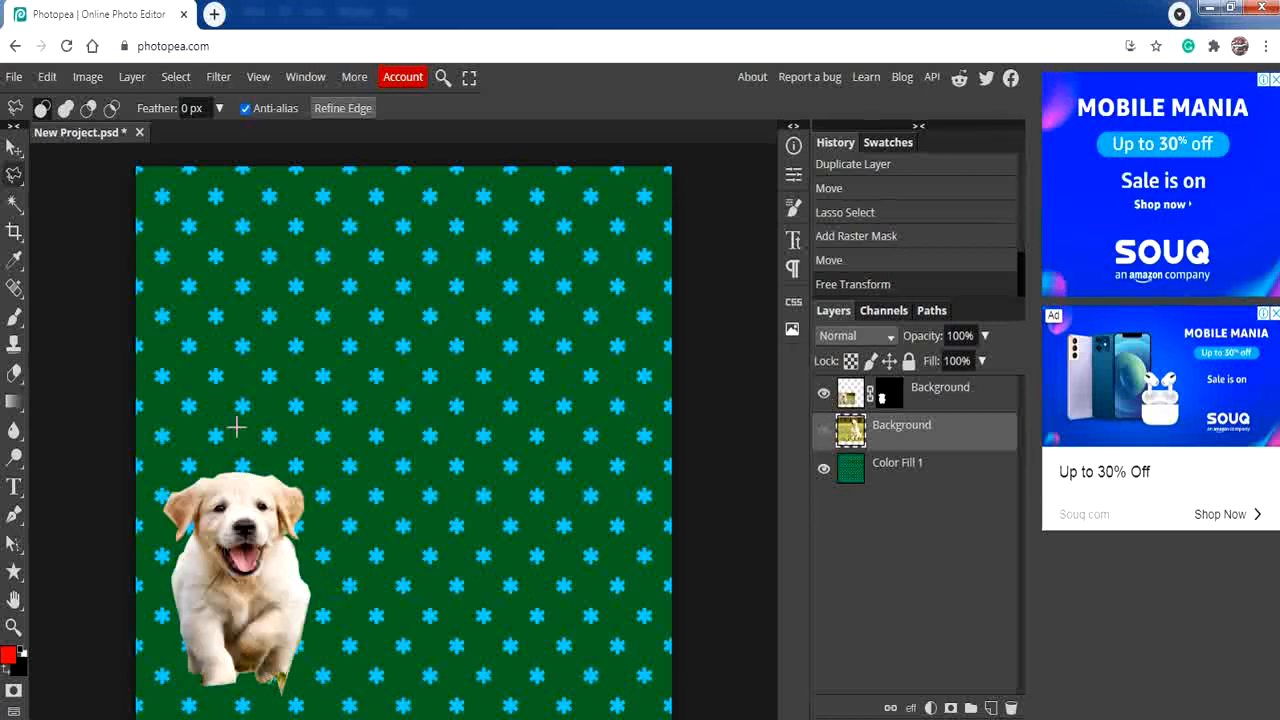
Step: Move the hidden sitting dog layer up and to the right and rotate it by -4.2°
{"action": "left_click", "coordinate": [15, 149]}
{"action": "left_click_drag", "start_coordinate": [327, 450], "coordinate": [395, 357]}
{"action": "left_click_drag", "start_coordinate": [234, 595], "coordinate": [303, 567]}
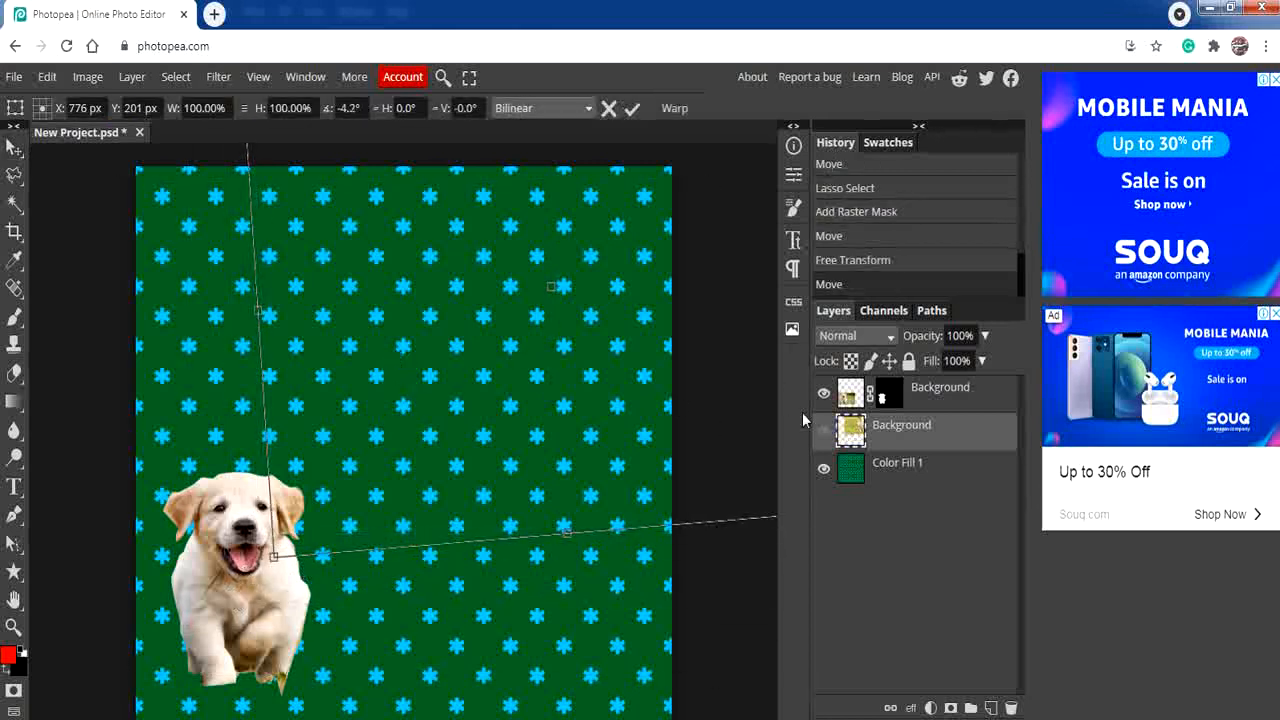
Step: Move the puppy cutout to the horizontal middle of the canvas, in its upper half
{"action": "left_click", "coordinate": [916, 407]}
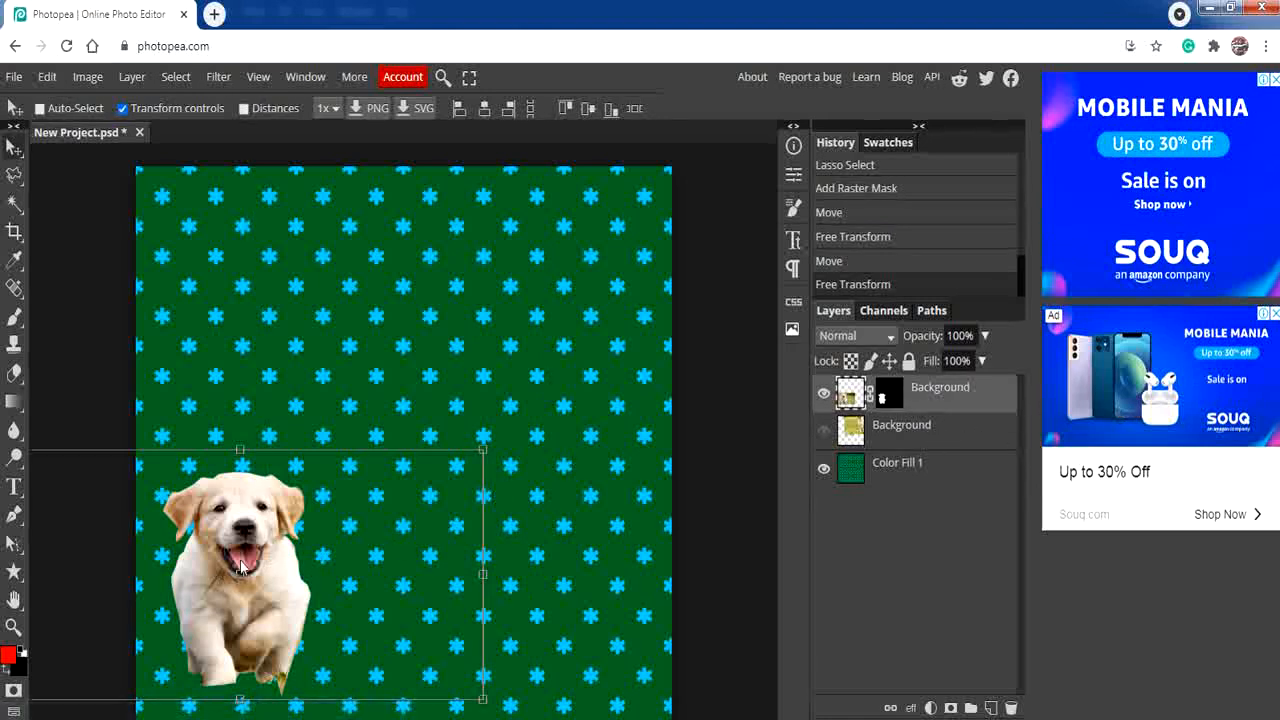
{"action": "left_click_drag", "start_coordinate": [240, 562], "coordinate": [404, 409]}
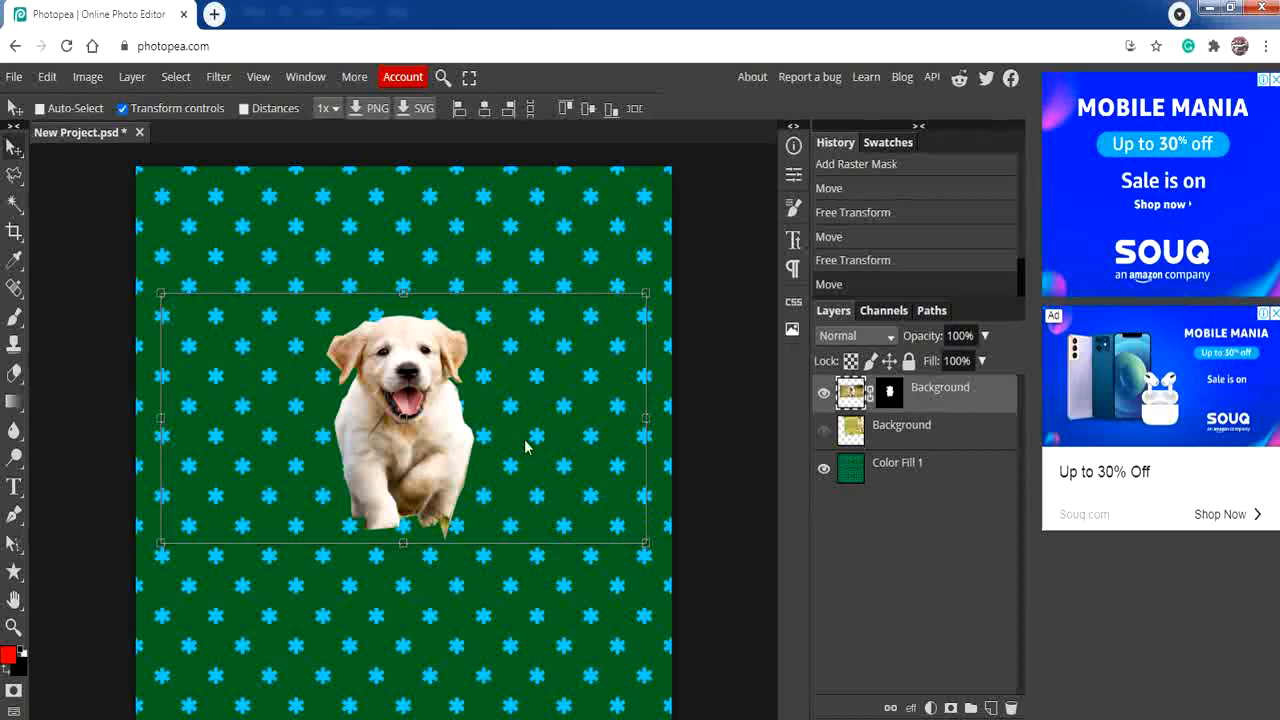
{"action": "left_click_drag", "start_coordinate": [428, 426], "coordinate": [418, 376]}
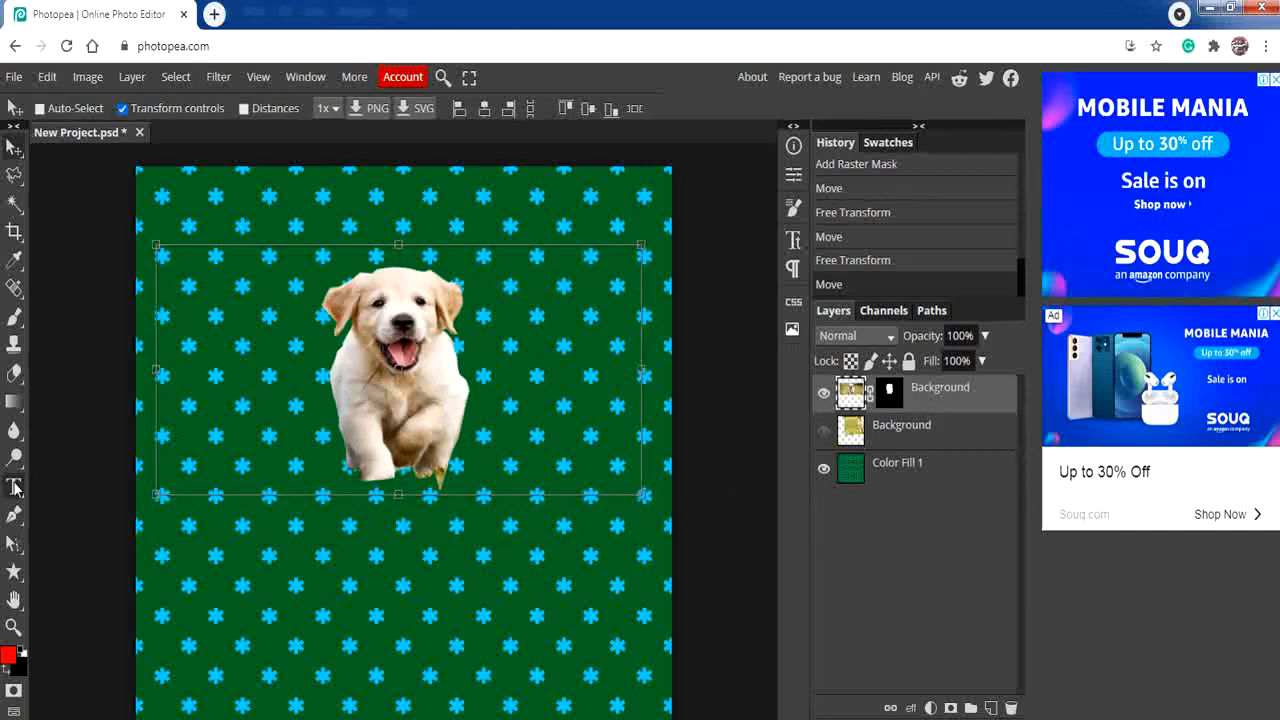
Step: Add a text layer below the puppy containing the letter F and select that letter
{"action": "left_click", "coordinate": [14, 487]}
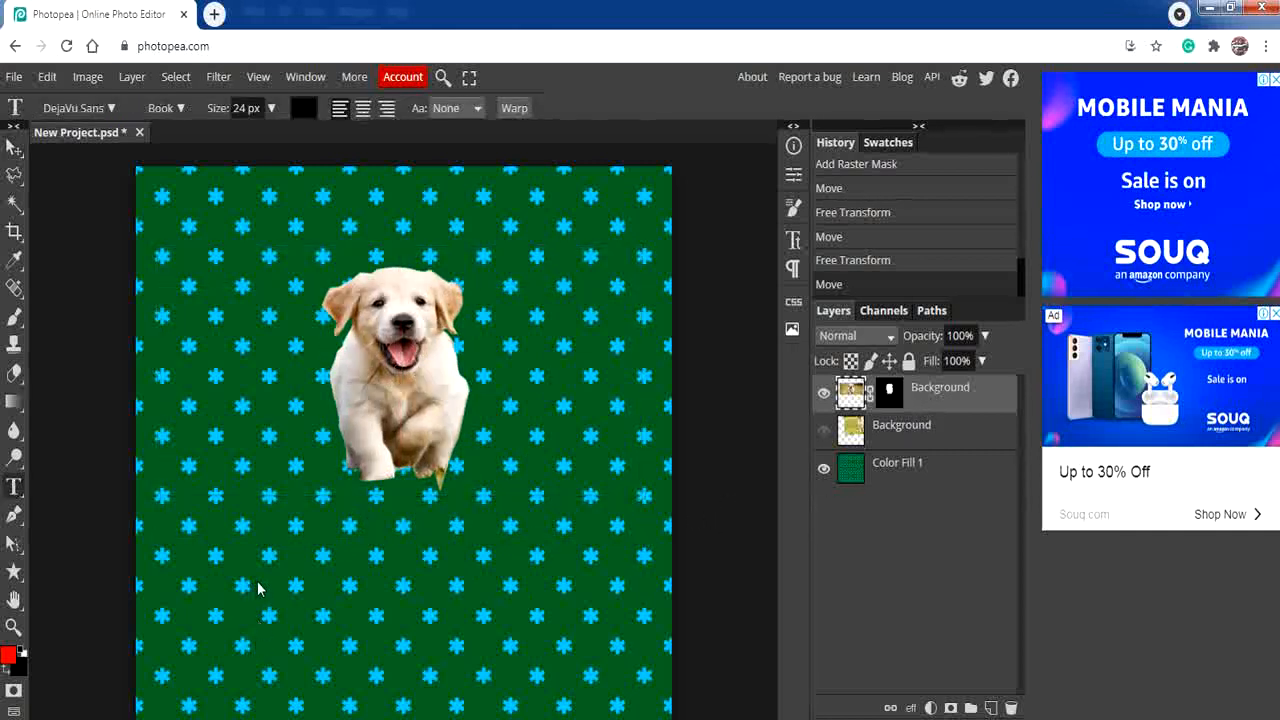
{"action": "left_click", "coordinate": [252, 625]}
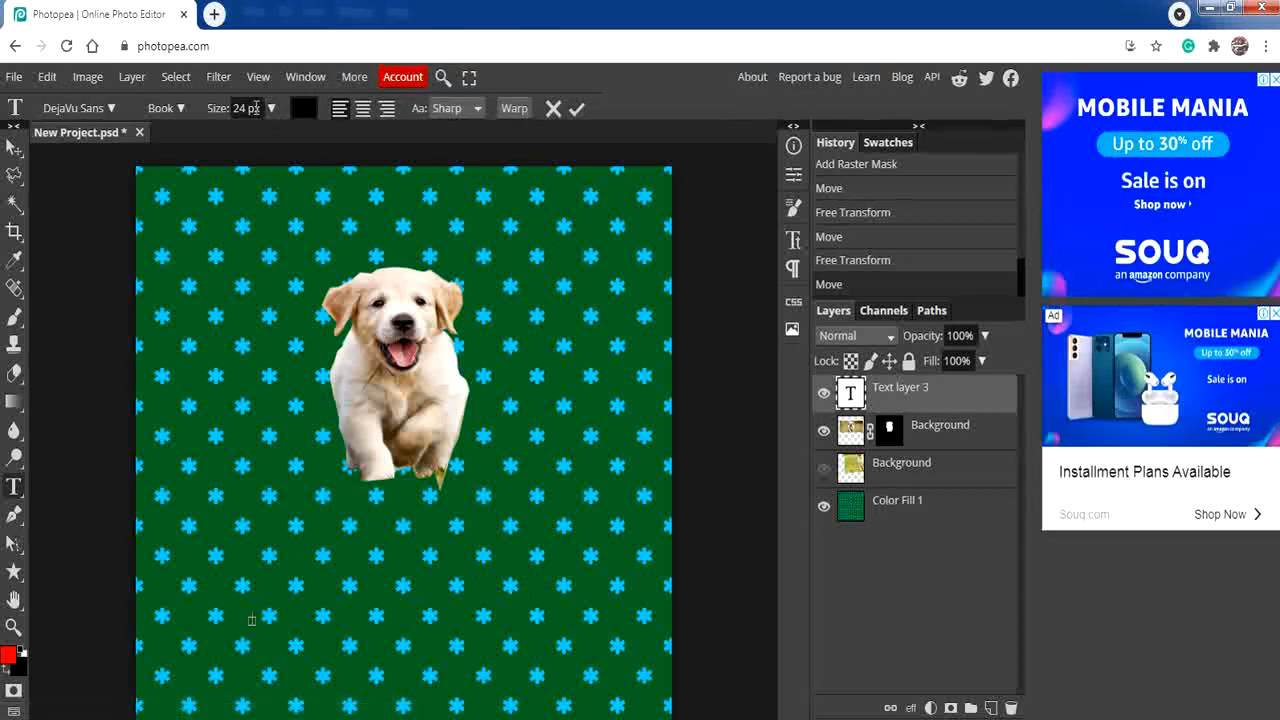
{"action": "left_click", "coordinate": [245, 108]}
{"action": "key", "text": "BackSpace"}
{"action": "left_click", "coordinate": [238, 481]}
{"action": "double_click", "coordinate": [256, 618]}
Step: Enlarge the selected letter F to a font size of 125 px
{"action": "double_click", "coordinate": [247, 108]}
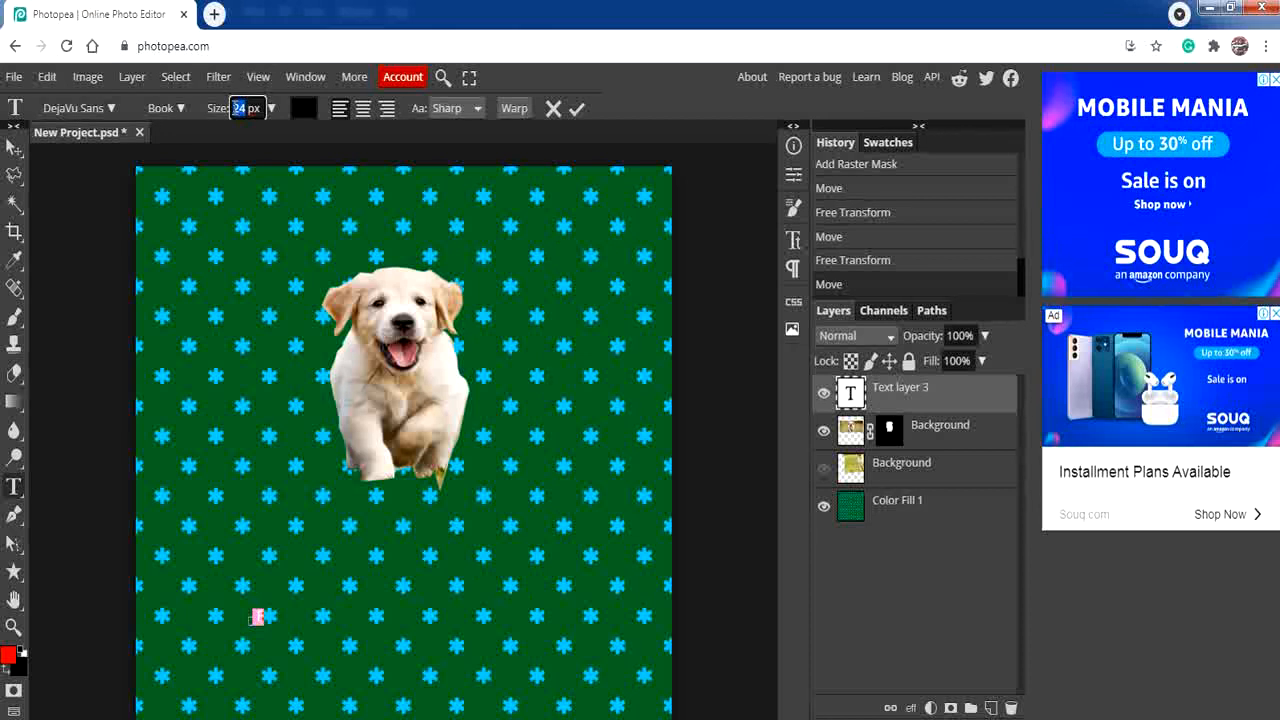
{"action": "type", "text": "30"}
{"action": "key", "text": "Return"}
{"action": "left_click", "coordinate": [271, 110]}
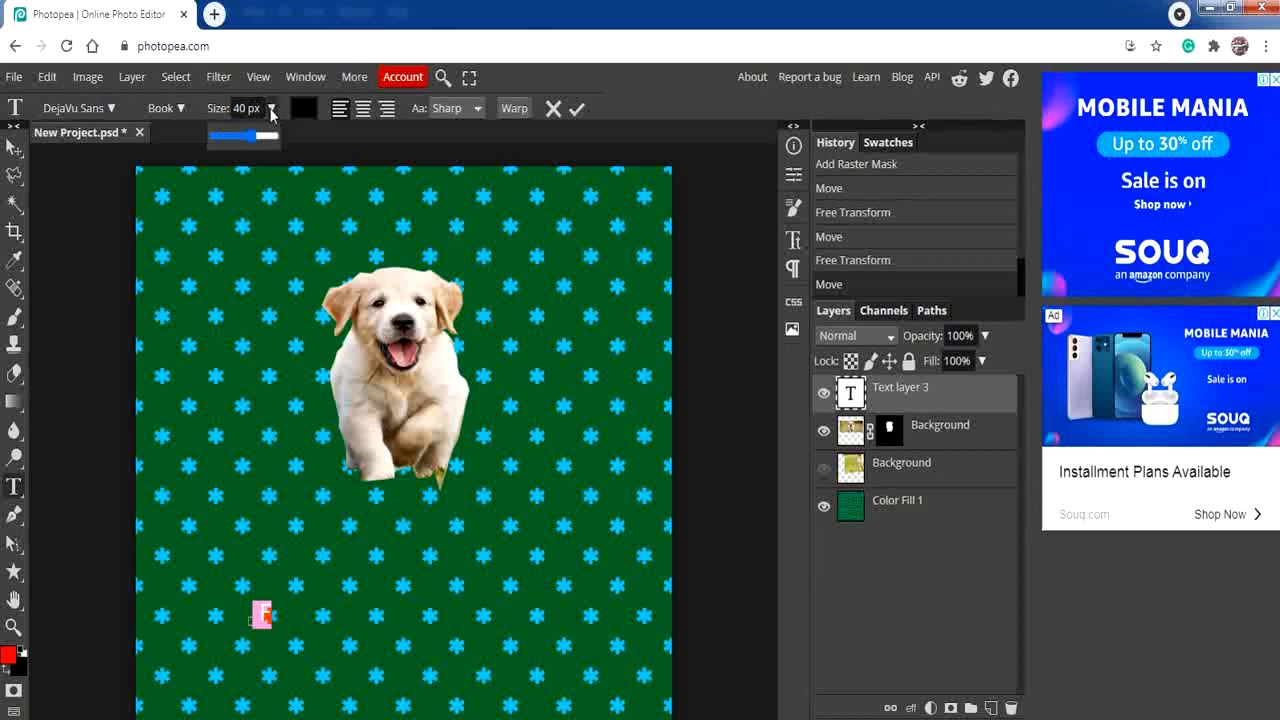
{"action": "left_click_drag", "start_coordinate": [250, 135], "coordinate": [272, 136]}
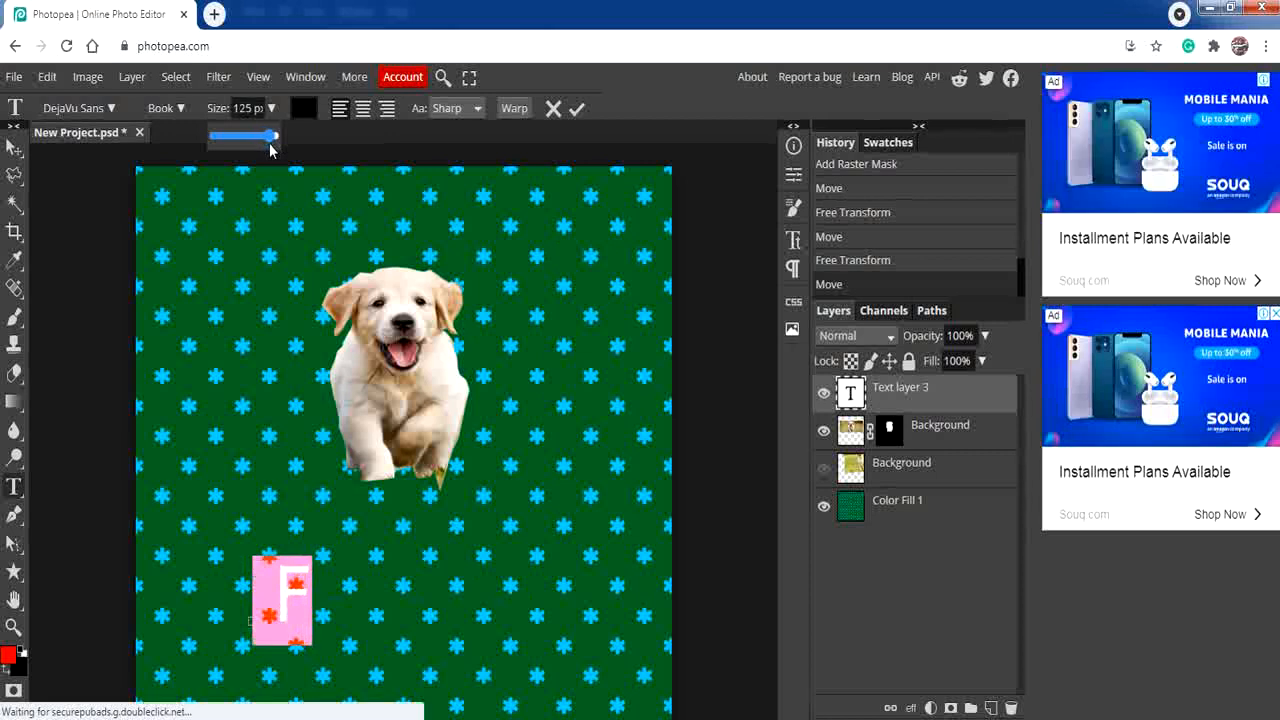
Step: Complete the caption with the remaining letters of the first name, replace its capital A with a lowercase a, and commit the text
{"action": "left_click", "coordinate": [309, 598]}
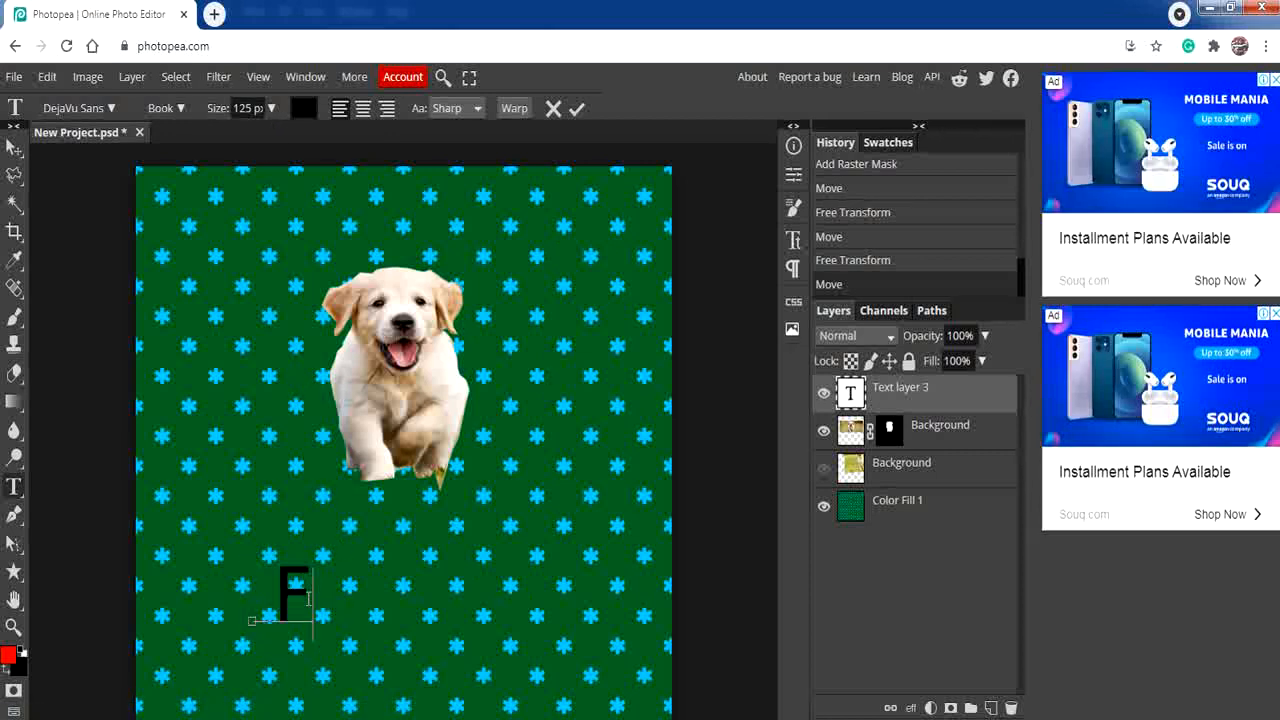
{"action": "type", "text": "A"}
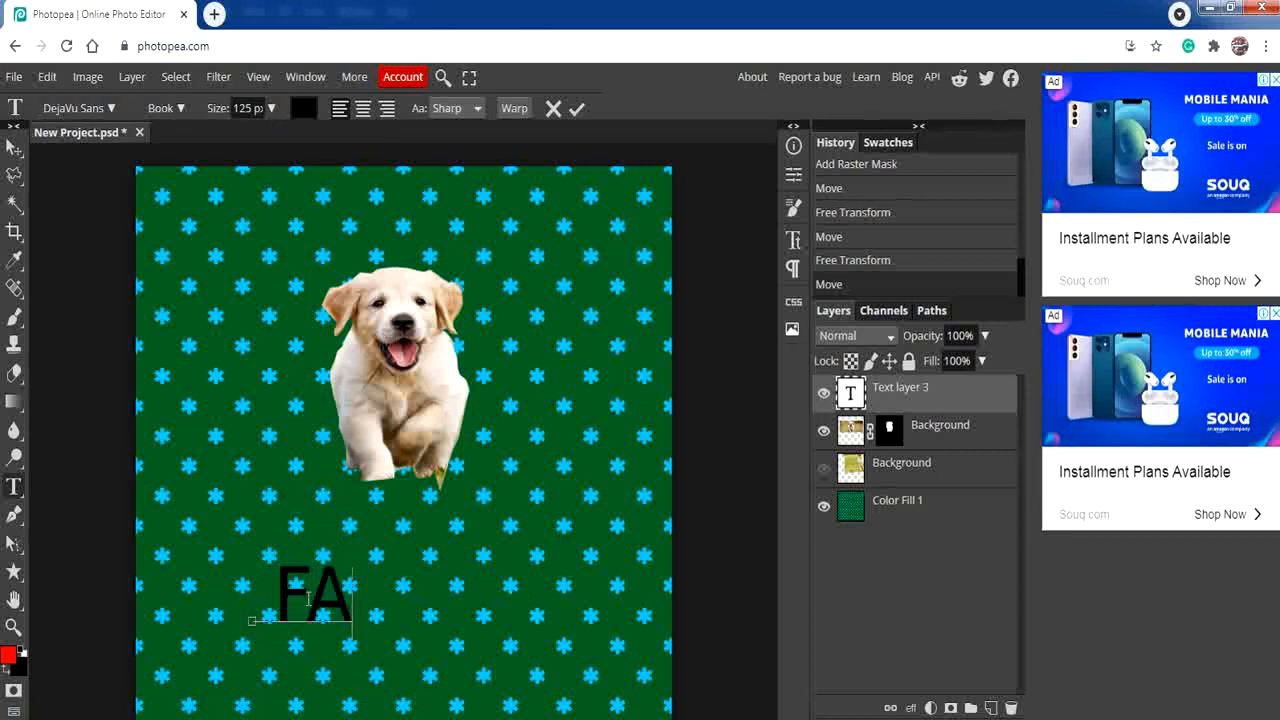
{"action": "type", "text": "tma"}
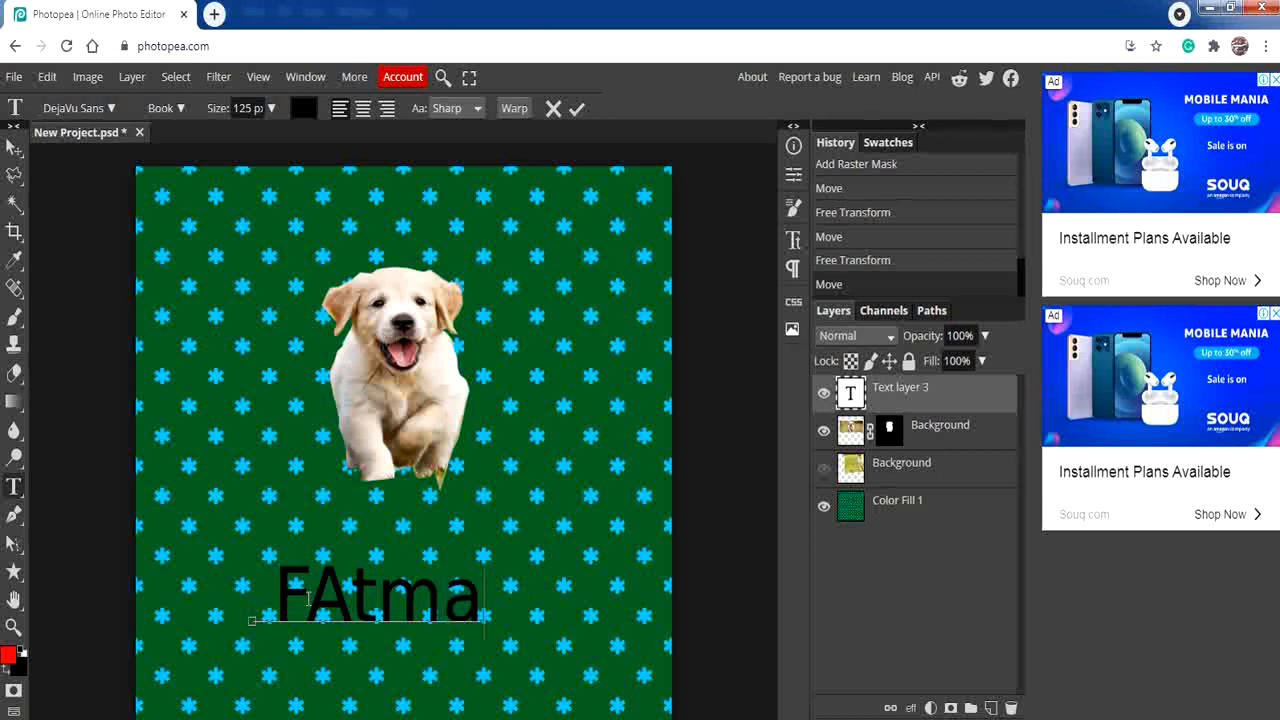
{"action": "left_click_drag", "start_coordinate": [306, 598], "coordinate": [345, 604]}
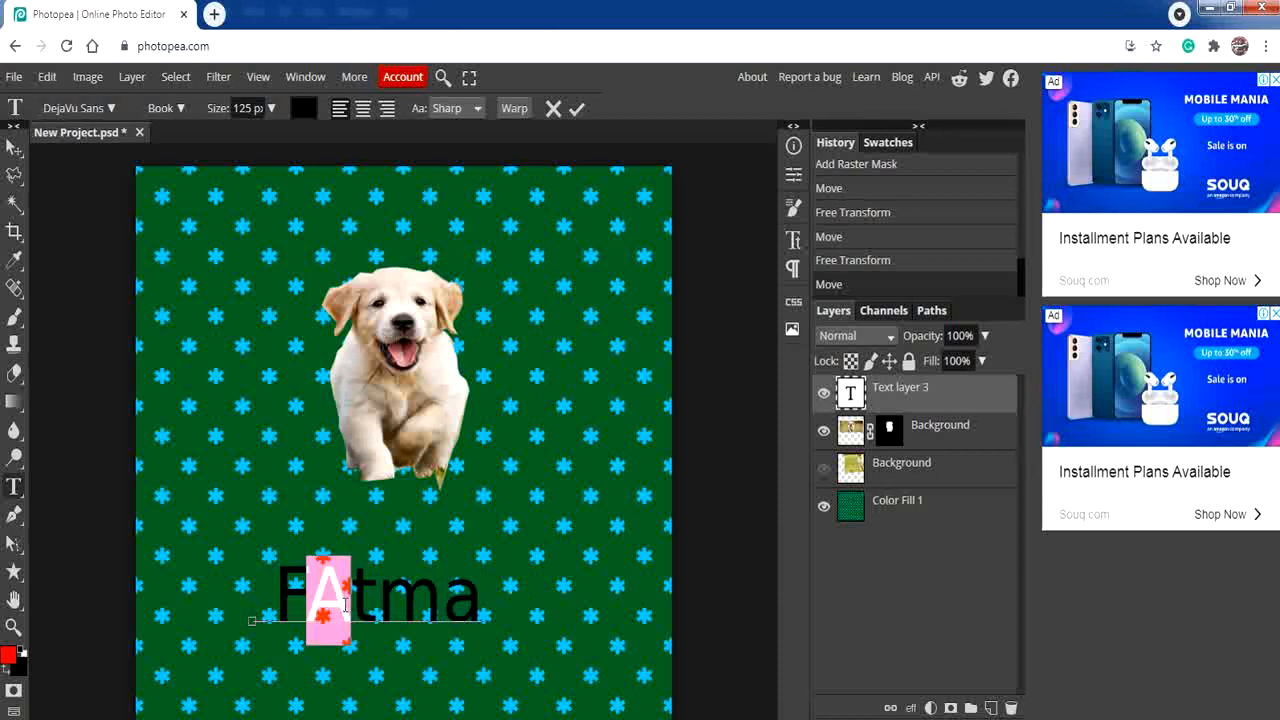
{"action": "key", "text": "BackSpace"}
{"action": "type", "text": "a"}
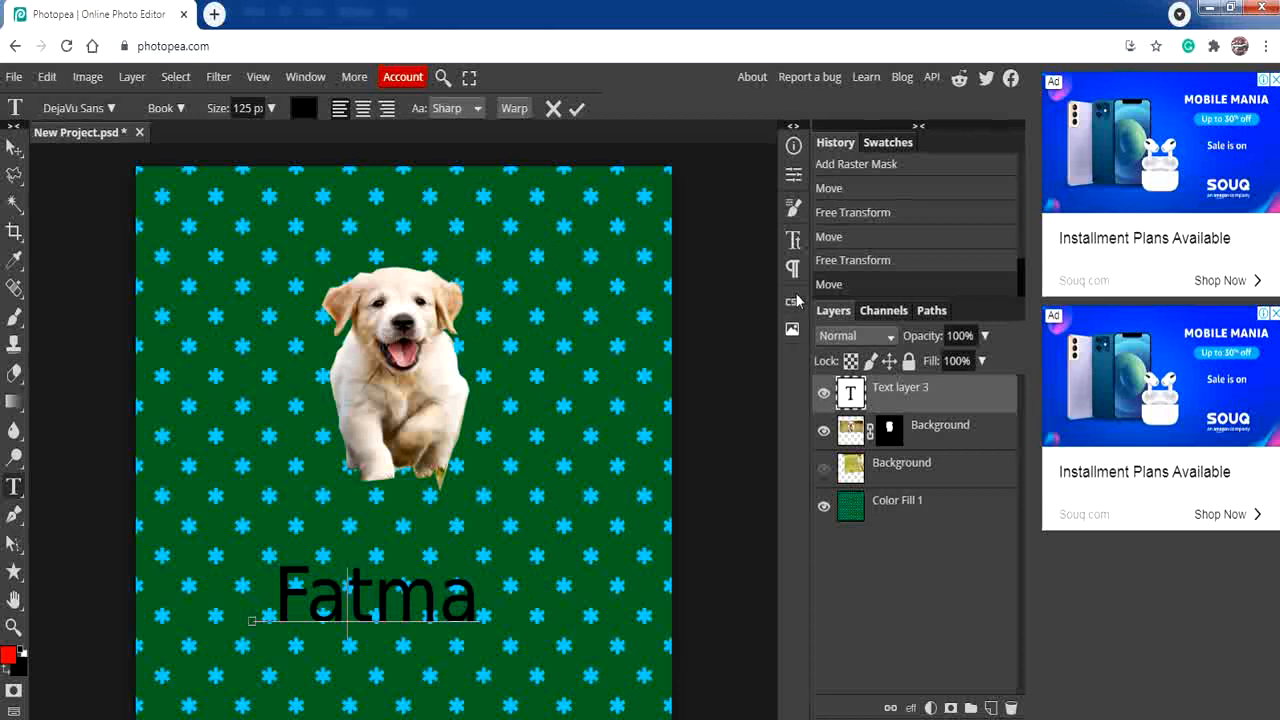
{"action": "left_click", "coordinate": [574, 109]}
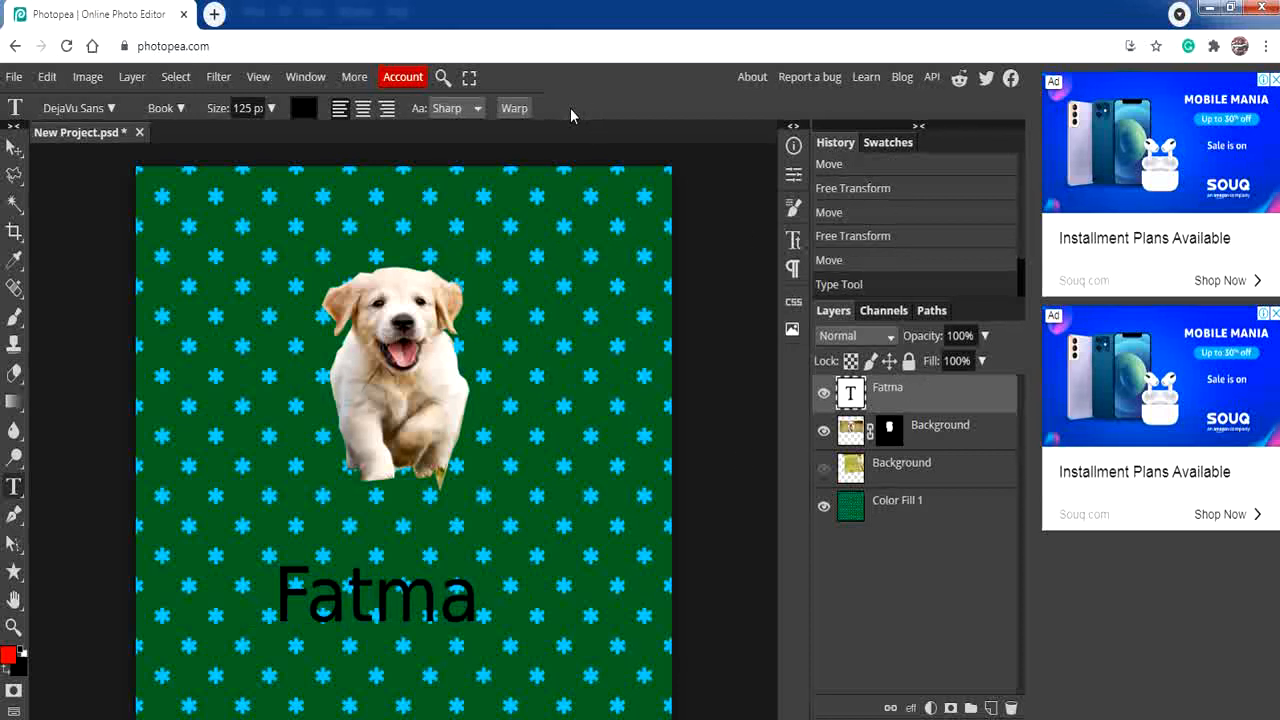
Step: Save the composition as a PSD file and show the downloaded New Project.psd in its folder
{"action": "left_click", "coordinate": [16, 80]}
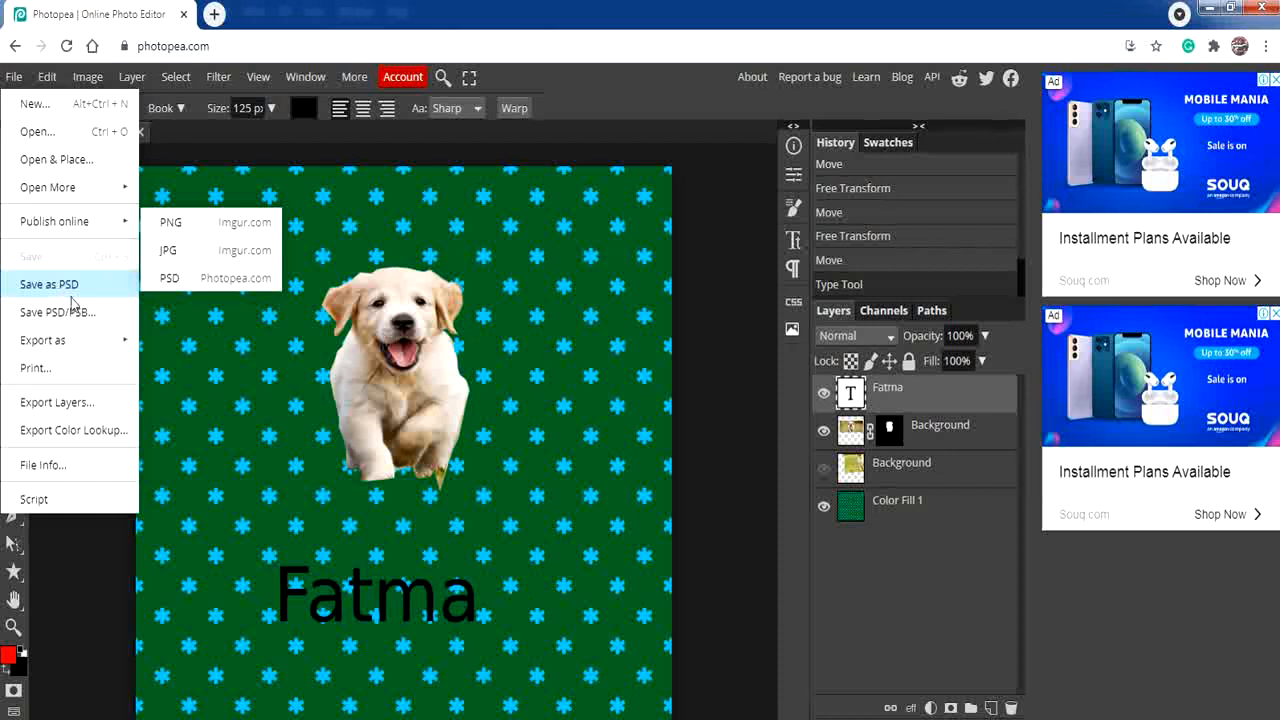
{"action": "left_click", "coordinate": [75, 290]}
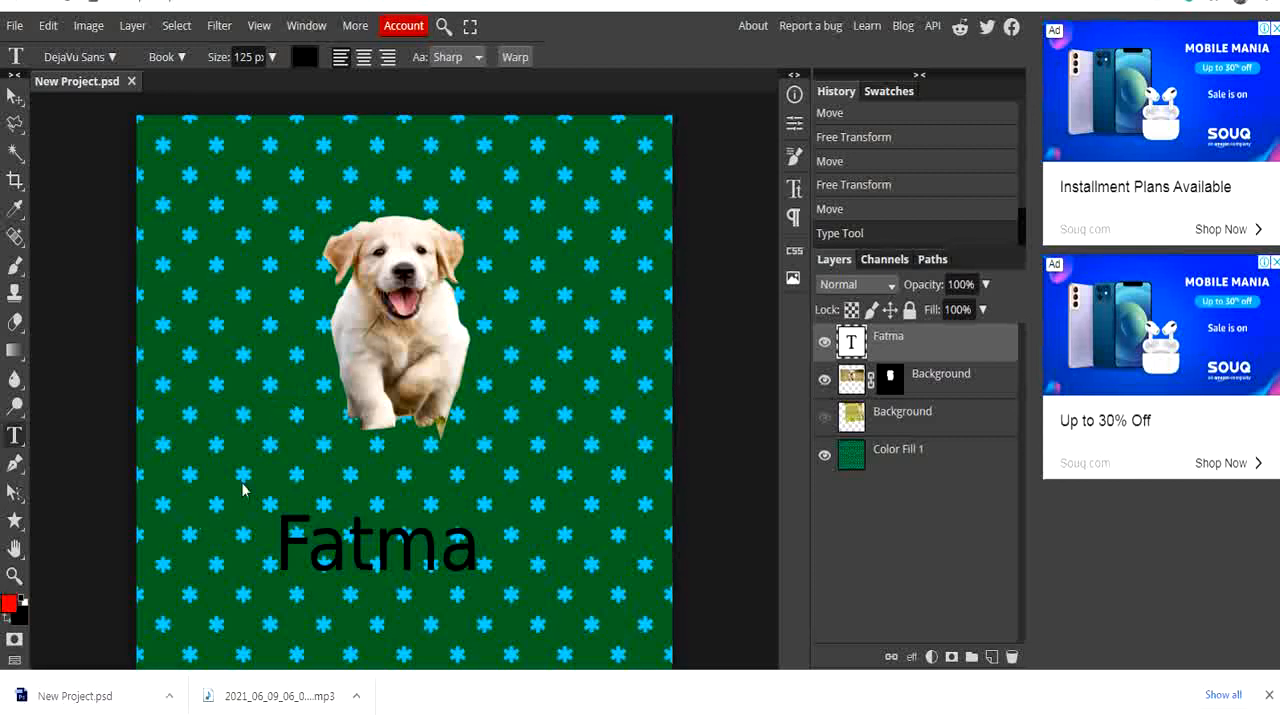
{"action": "right_click", "coordinate": [104, 698]}
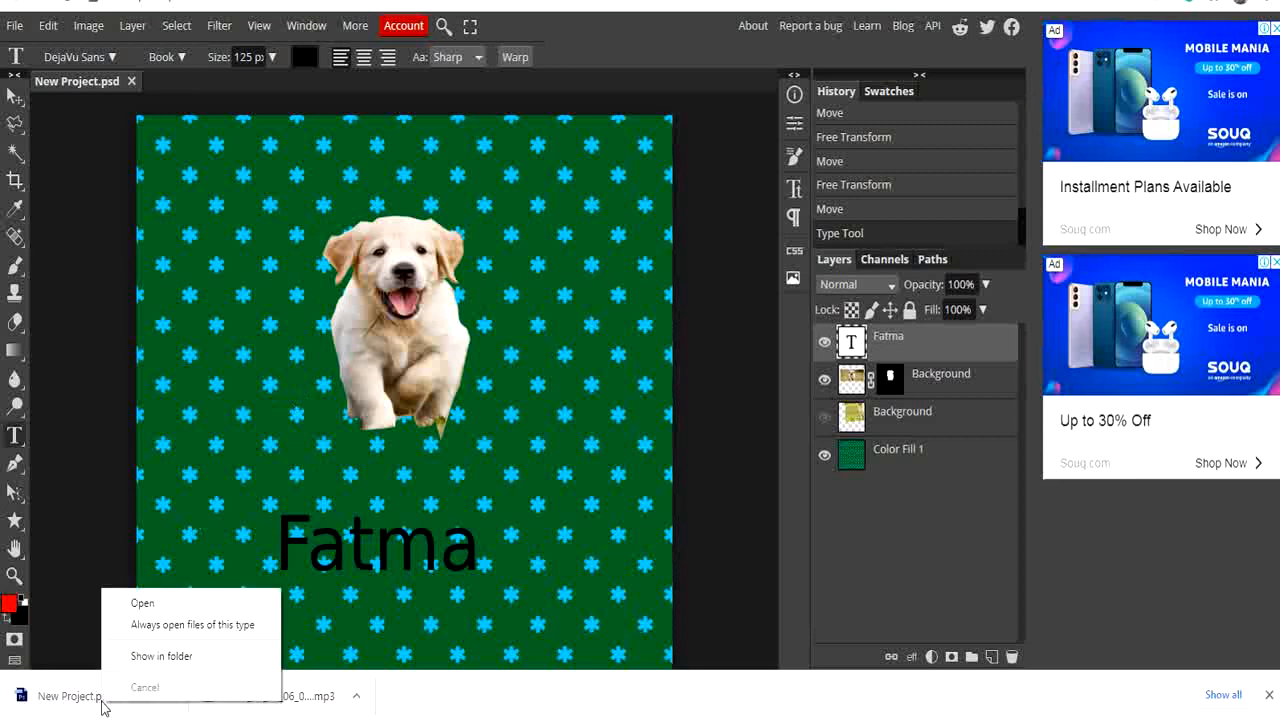
{"action": "left_click", "coordinate": [160, 656]}
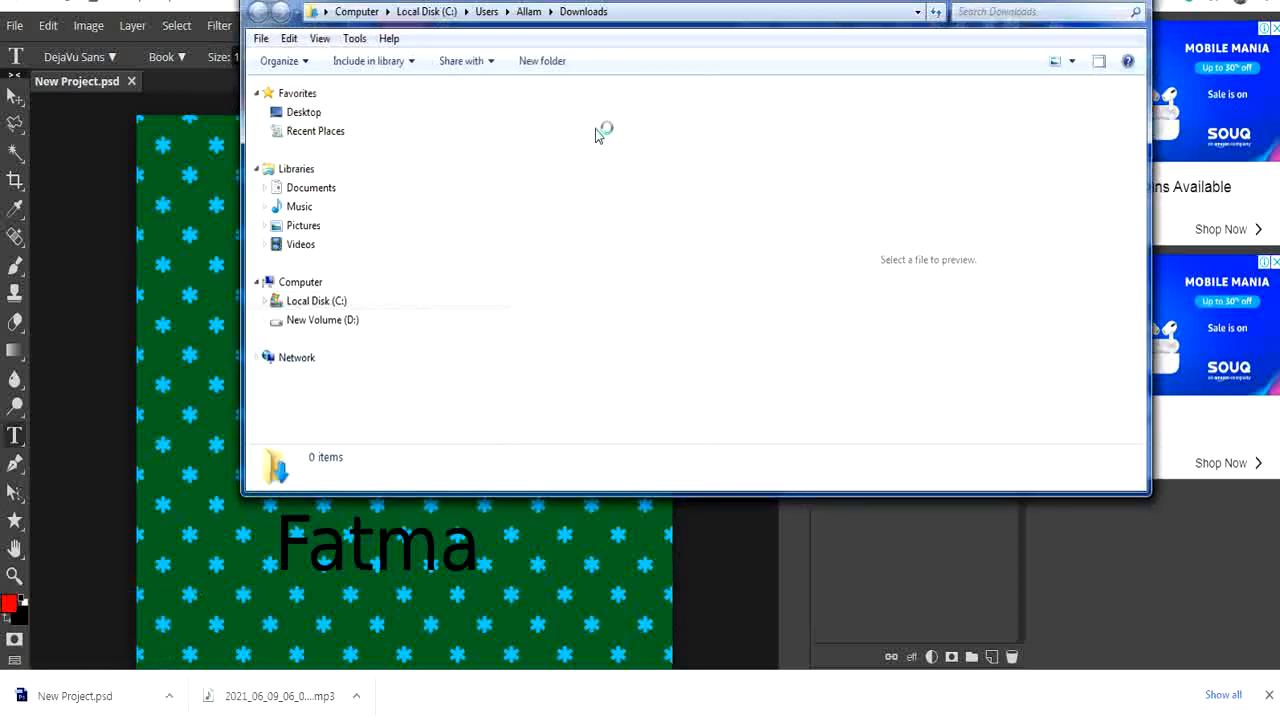
{"action": "right_click", "coordinate": [585, 145]}
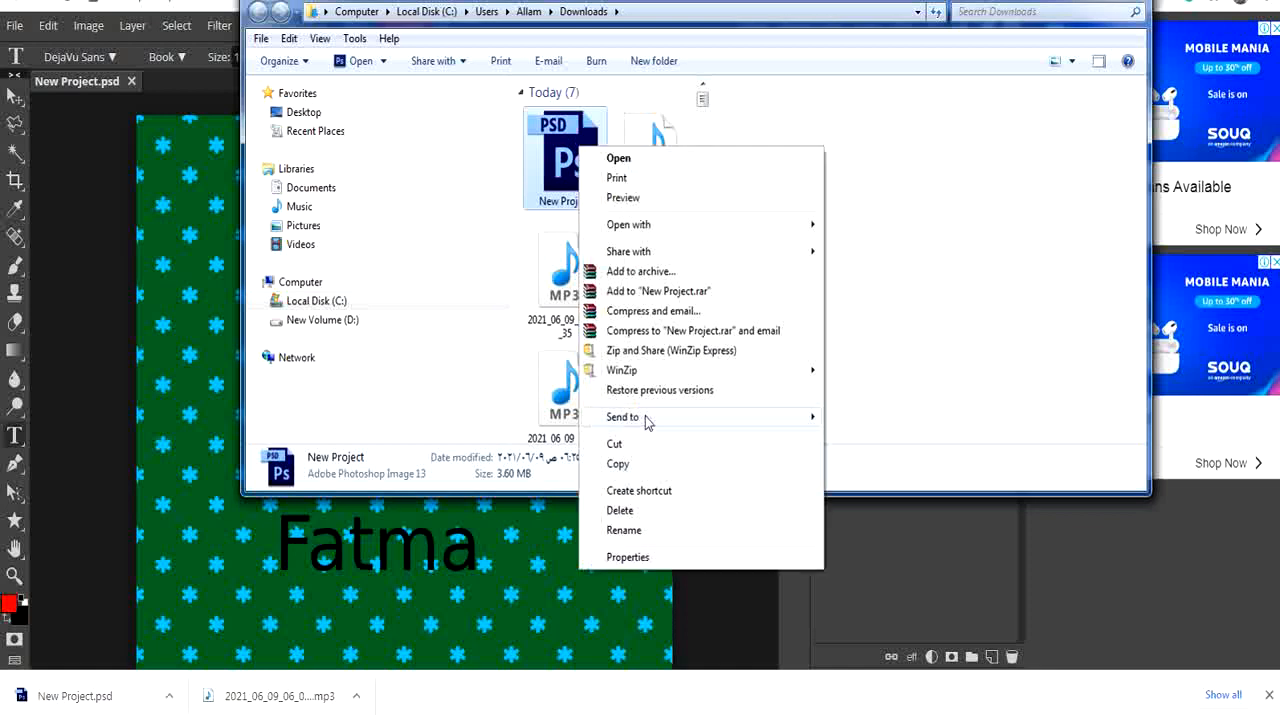
{"action": "left_click", "coordinate": [633, 515]}
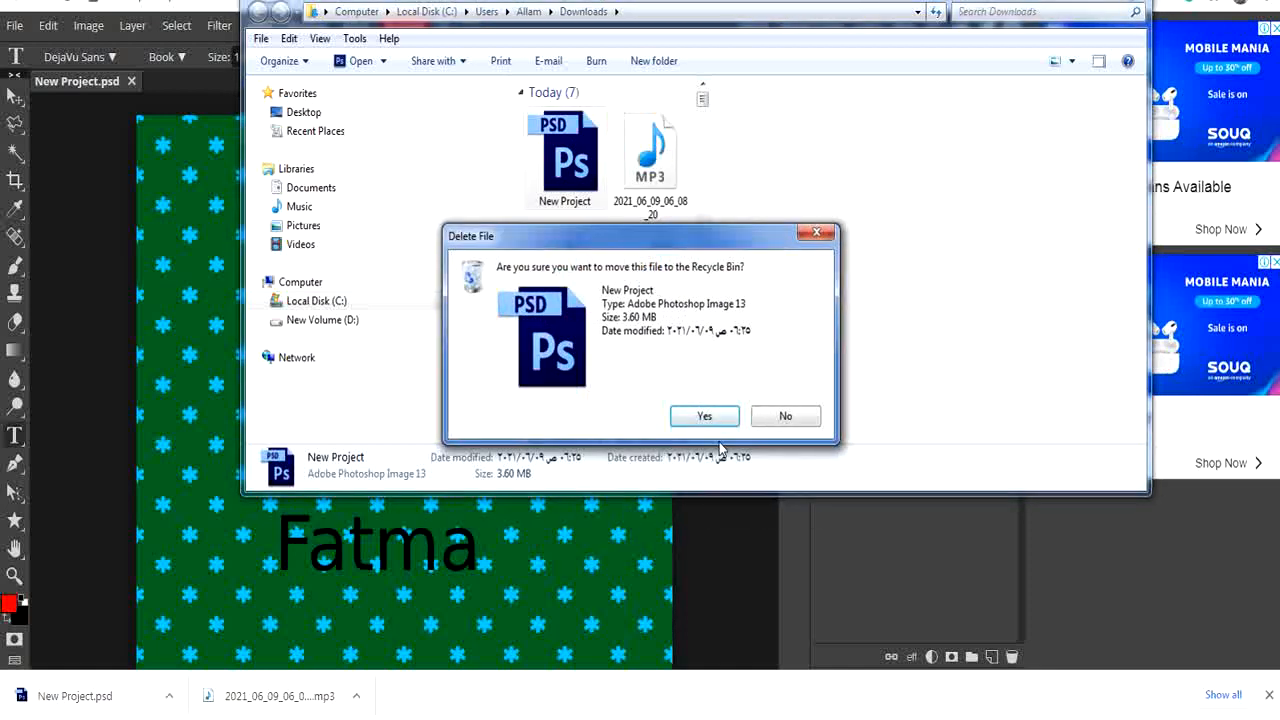
{"action": "left_click", "coordinate": [778, 411]}
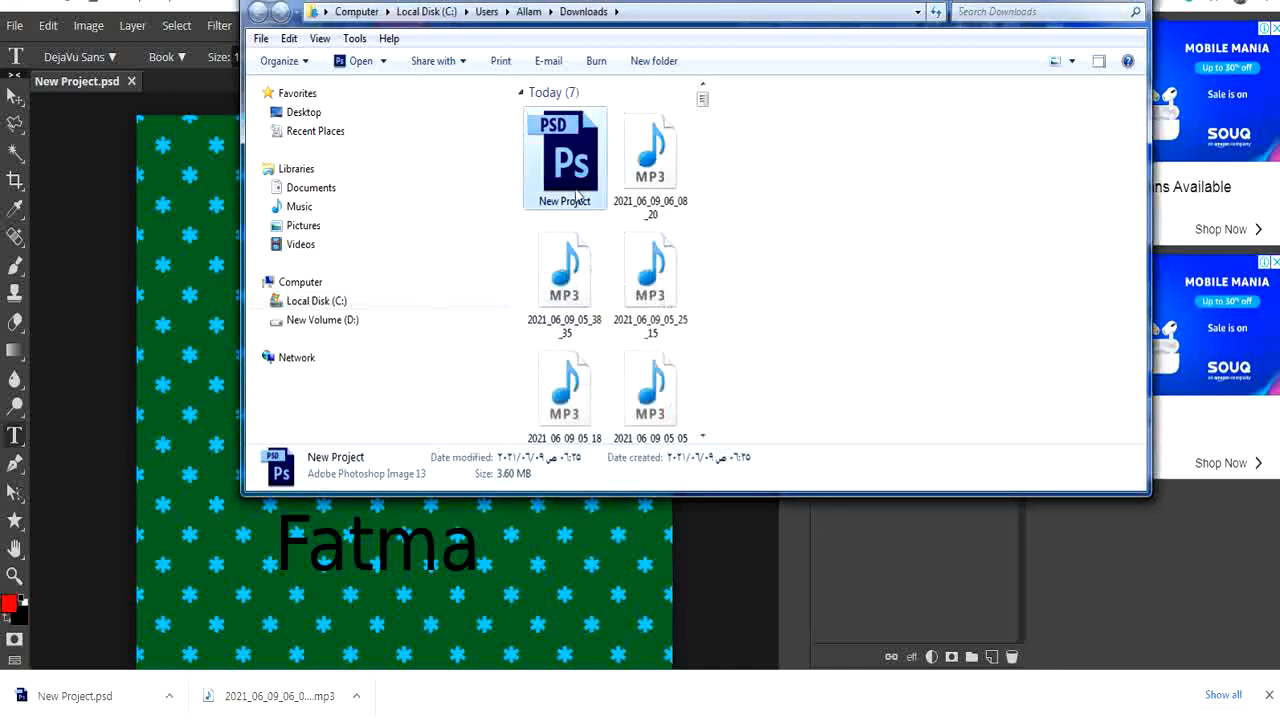
Step: Open the file name of the New Project PSD in the Downloads folder for renaming
{"action": "right_click", "coordinate": [575, 190]}
{"action": "left_click", "coordinate": [620, 572]}
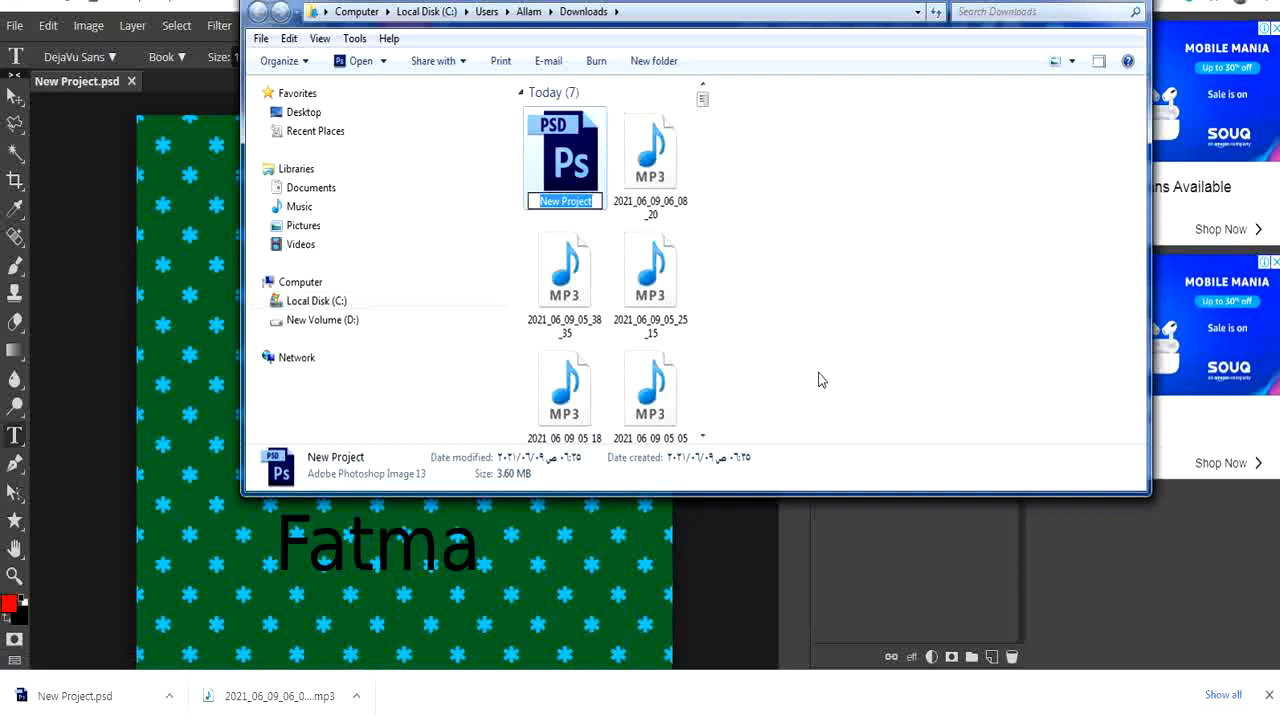
{"action": "key", "text": "Return"}
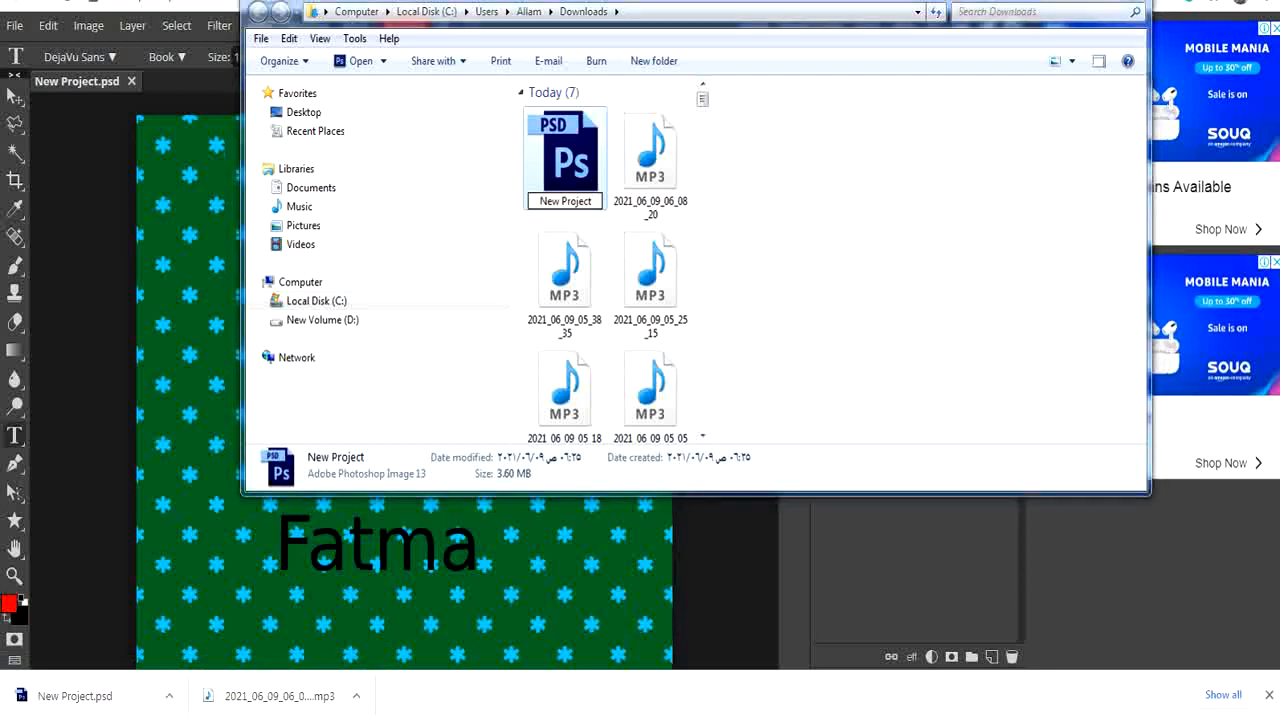